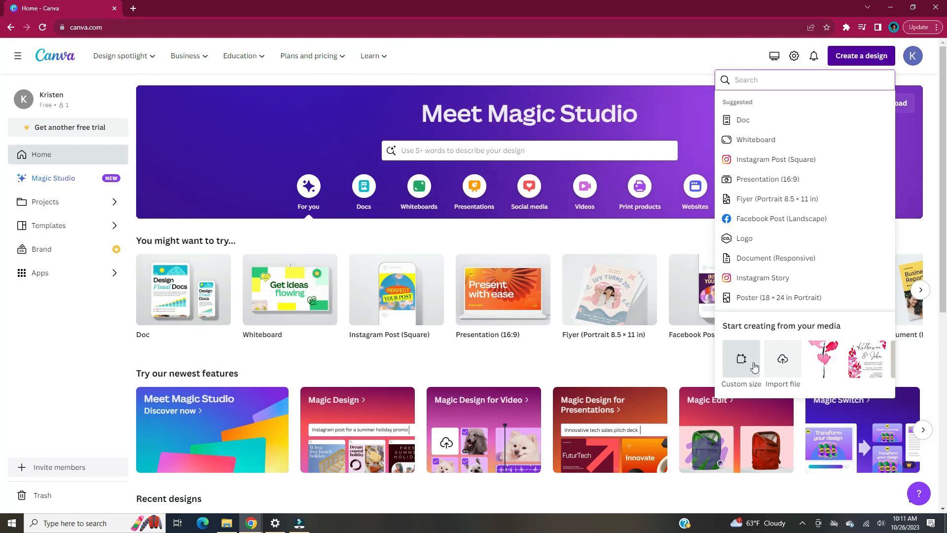
Create a new custom-size design measuring 11 in wide by 8.5 in high.
left_click(754, 367)
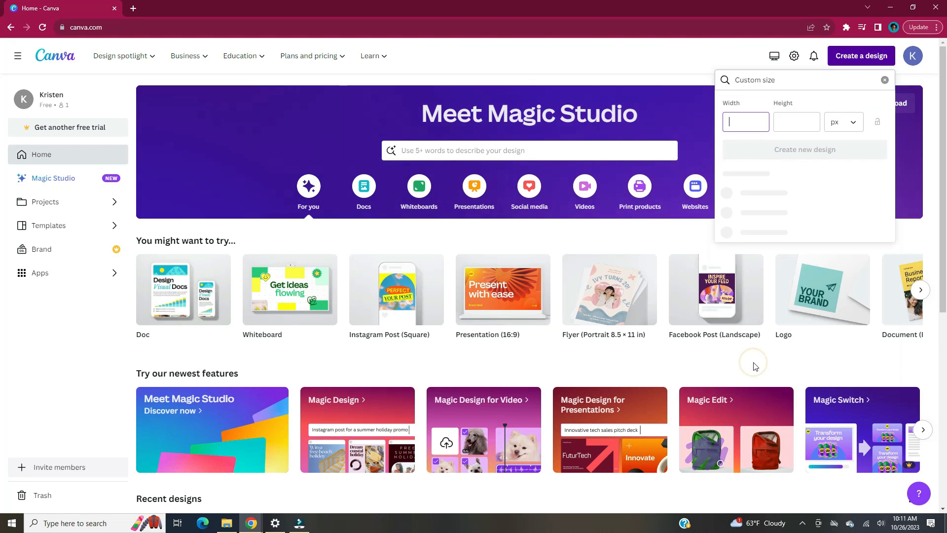
left_click(859, 129)
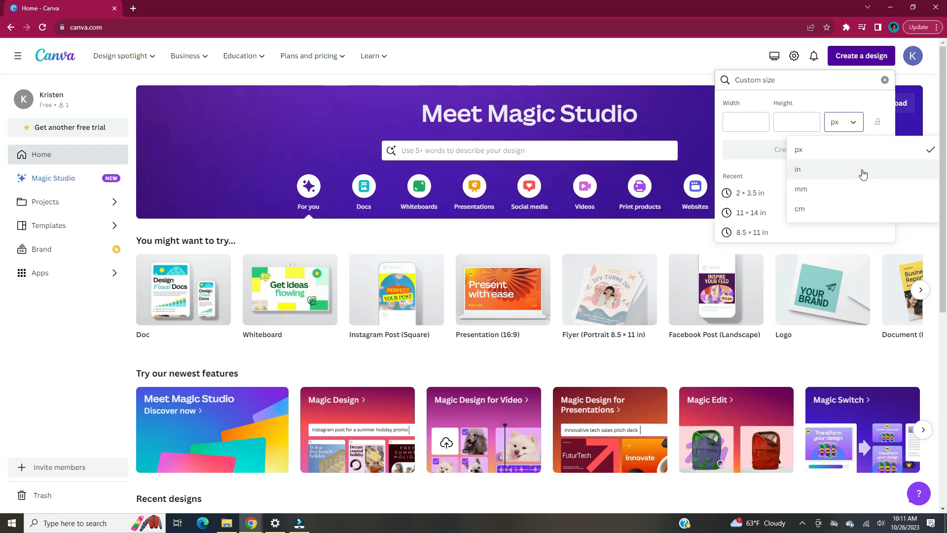
left_click(835, 169)
left_click(748, 122)
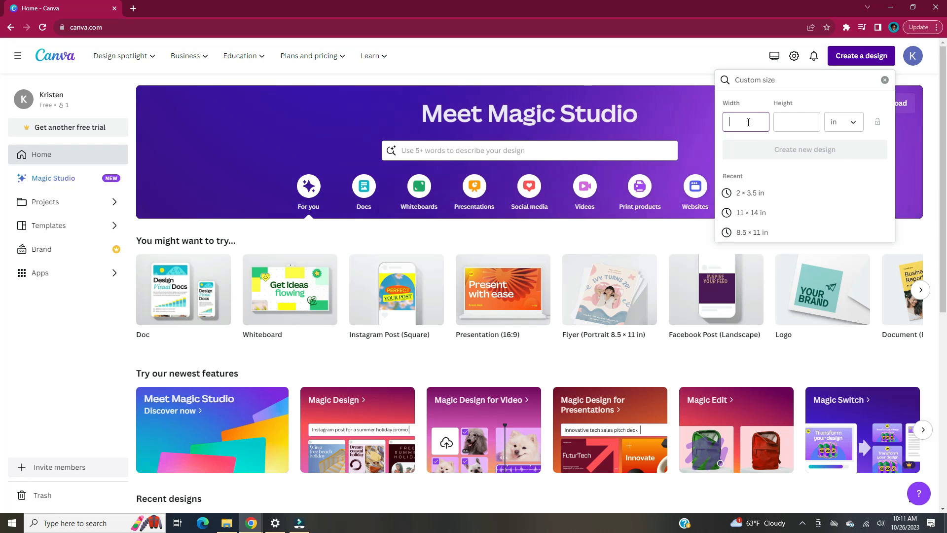
type("11")
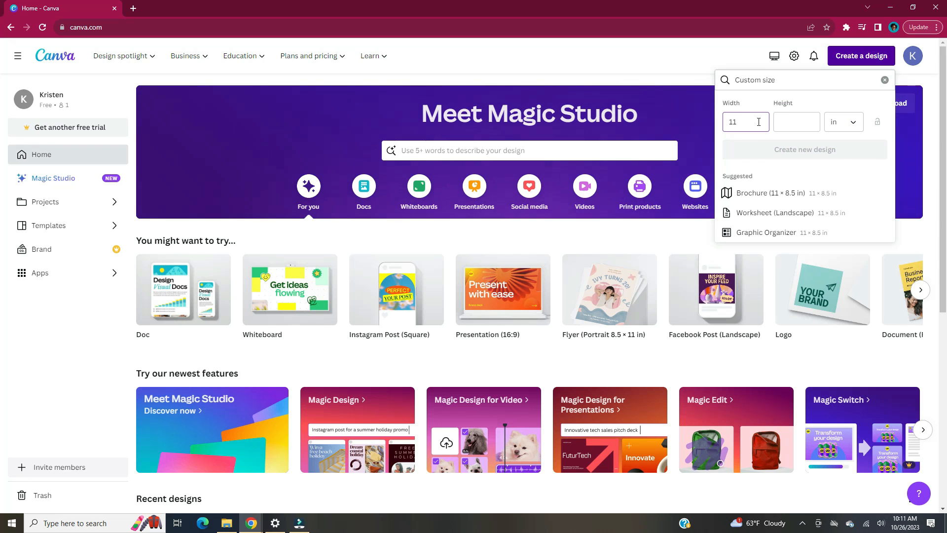
left_click(797, 123)
type("8.5")
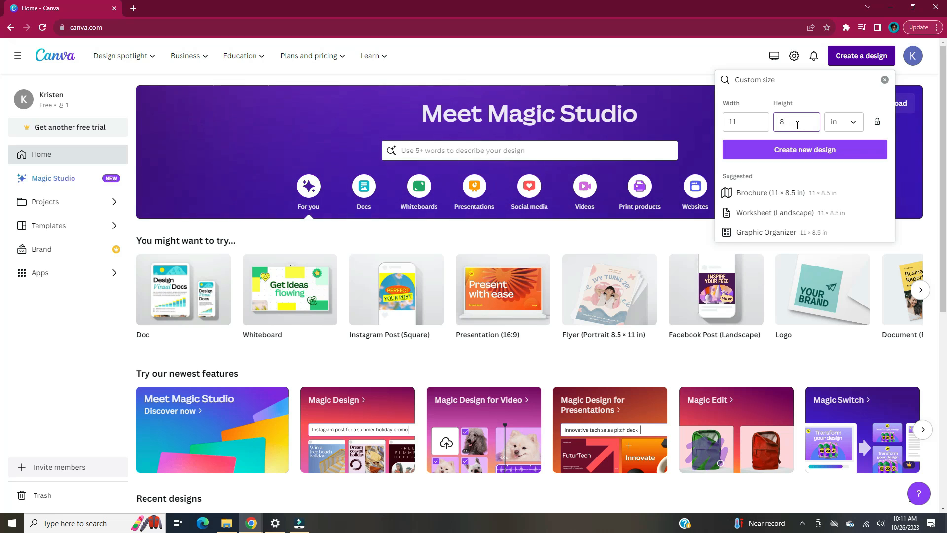
left_click(854, 150)
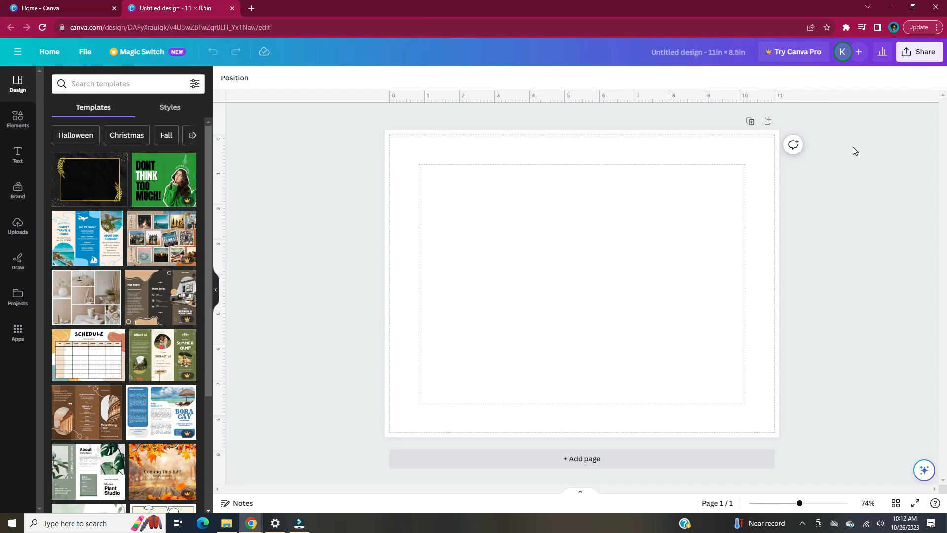
Add custom guides with 5 columns, 0 in gap and 0.5 in margin, plus 2 rows, 0.25 in gap and 0.63 in margin.
left_click(86, 52)
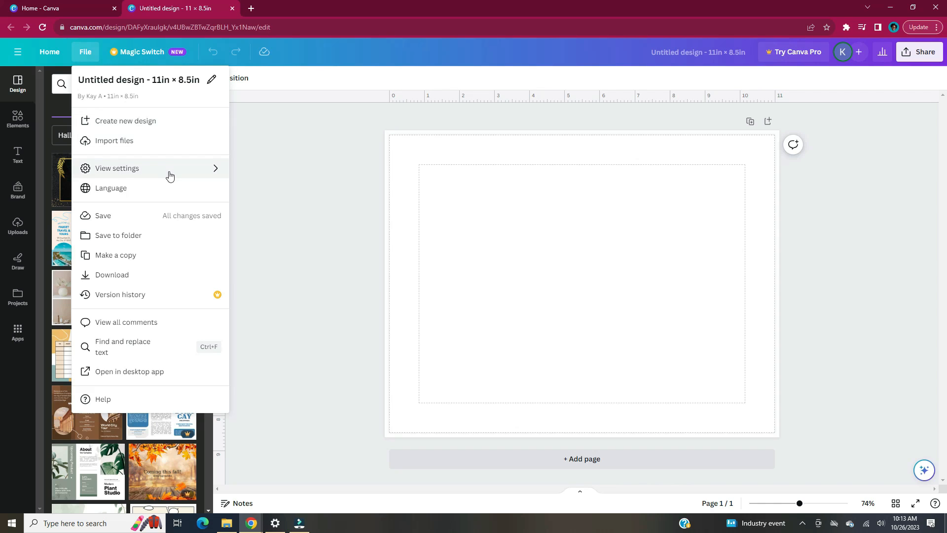
mouse_move(169, 175)
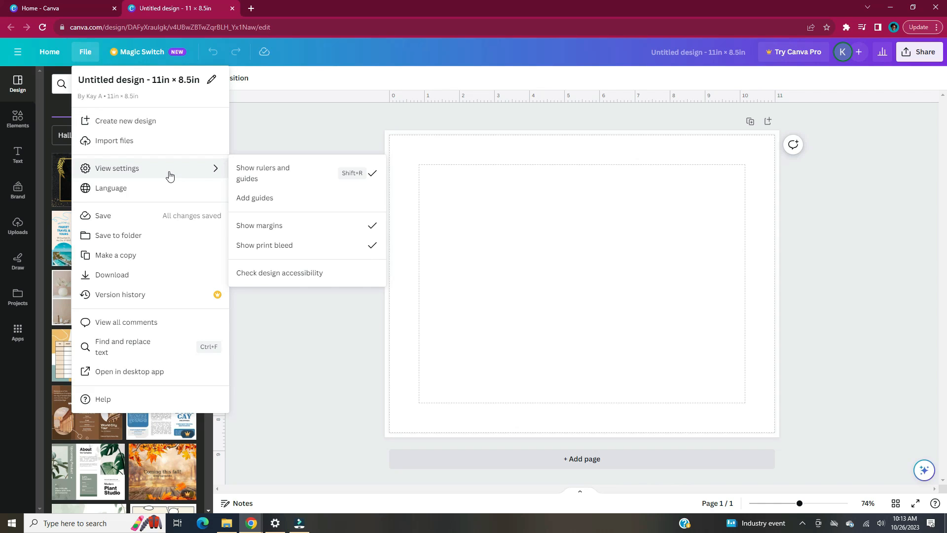
left_click(322, 203)
left_click(236, 134)
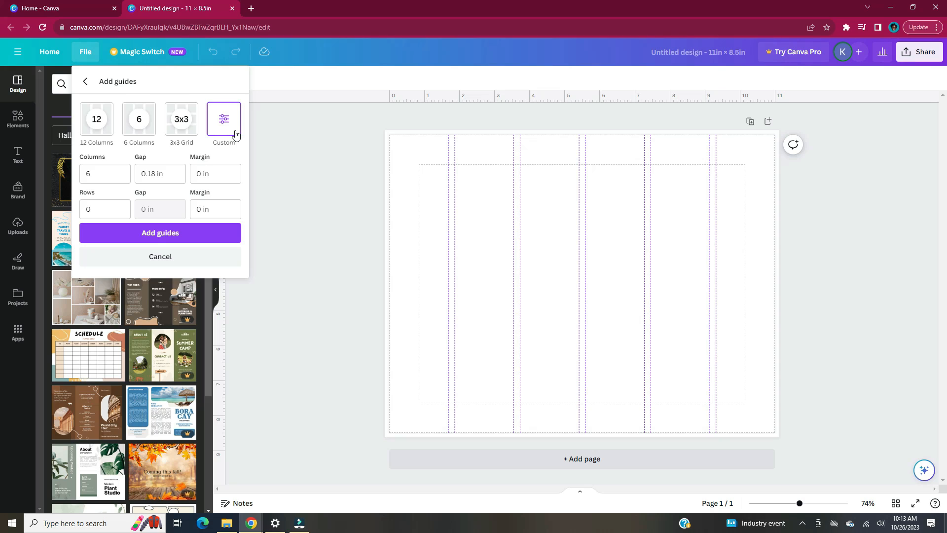
left_click(94, 174)
type("5")
left_click(93, 207)
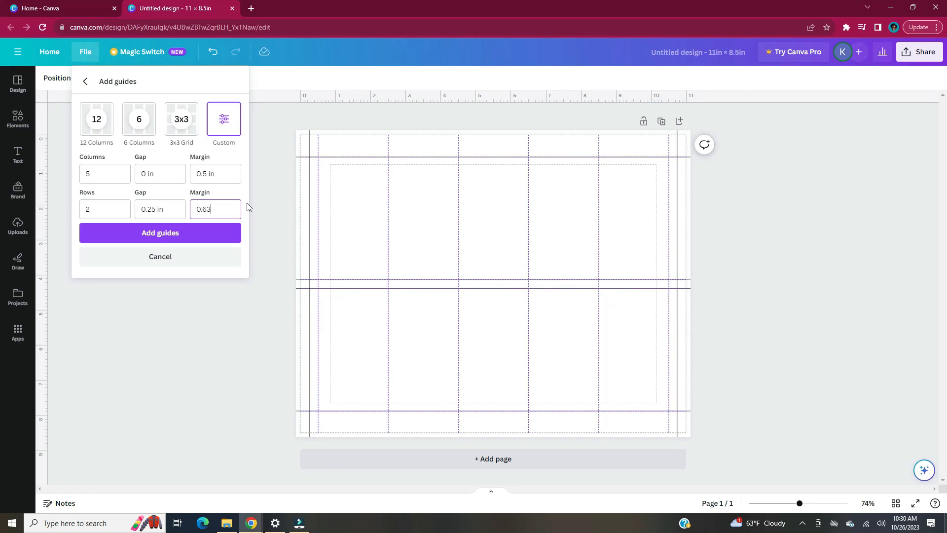
left_click(228, 234)
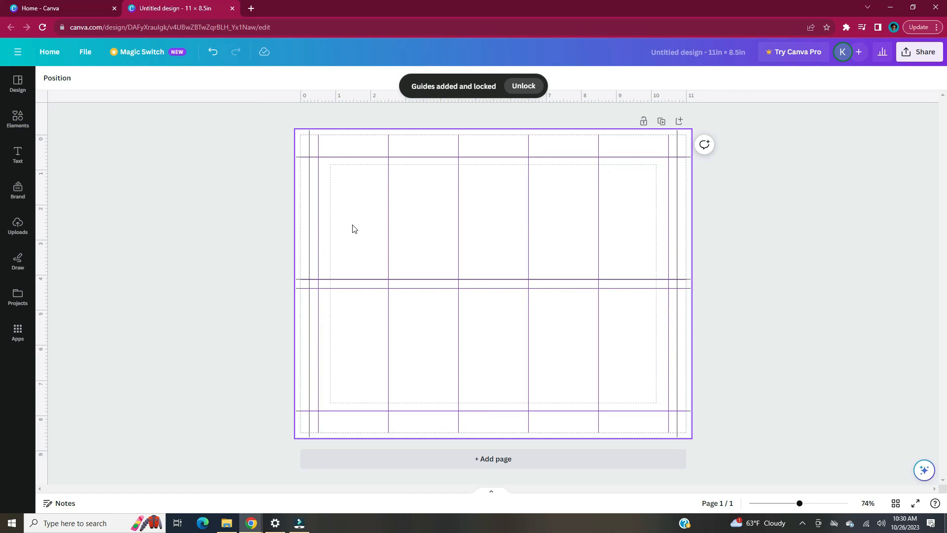
Align the vertical cut lines with the column guides, including the outermost ones at both side margins.
left_click(309, 235)
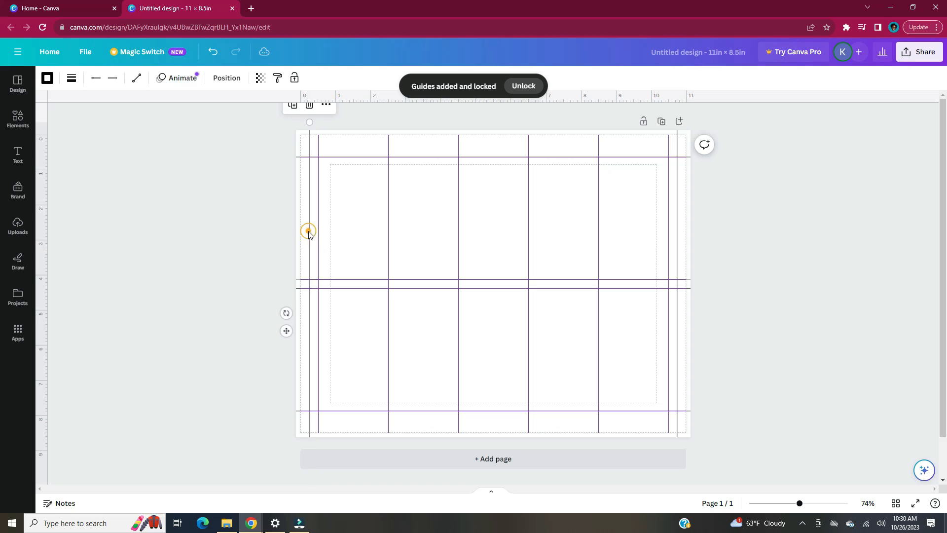
left_click_drag(309, 234, 316, 235)
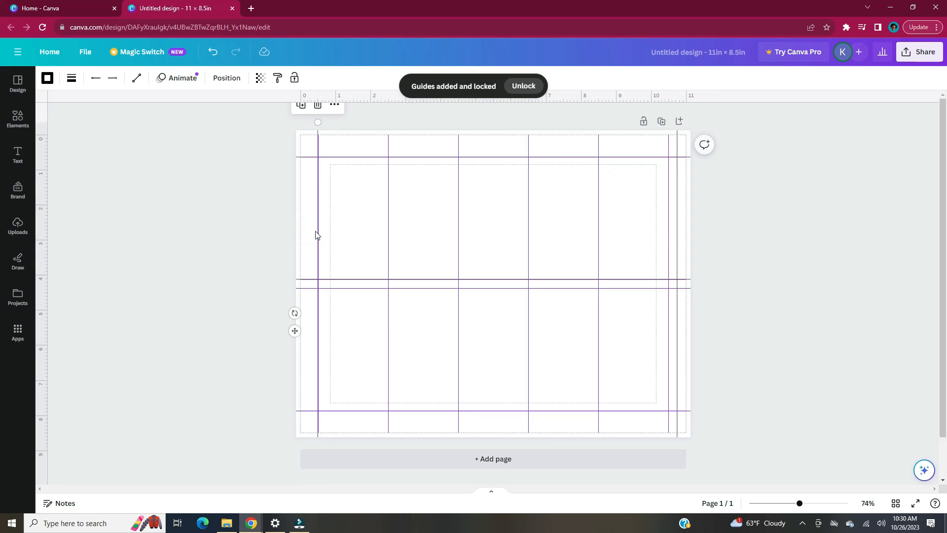
left_click(676, 232)
left_click_drag(676, 230, 669, 233)
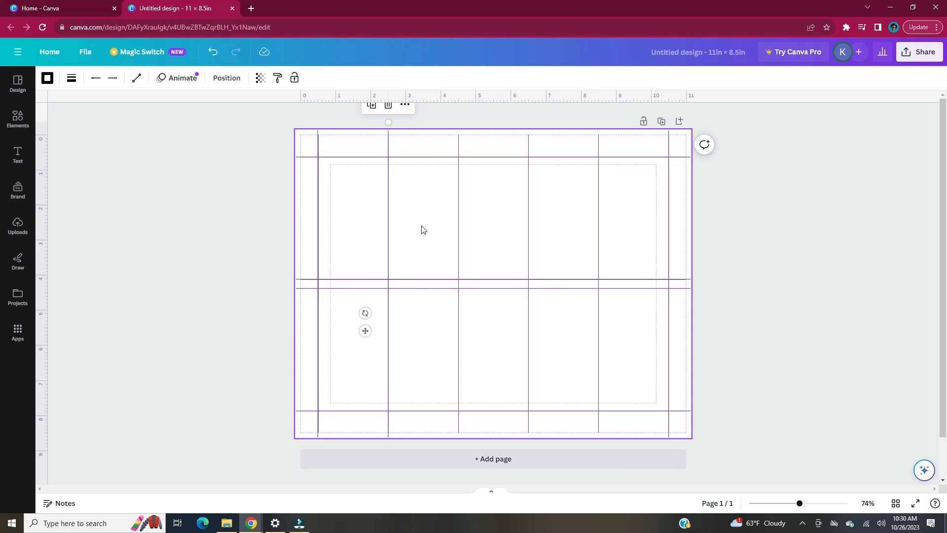
left_click(318, 312)
left_click_drag(294, 330, 575, 324)
left_click_drag(317, 273, 301, 267)
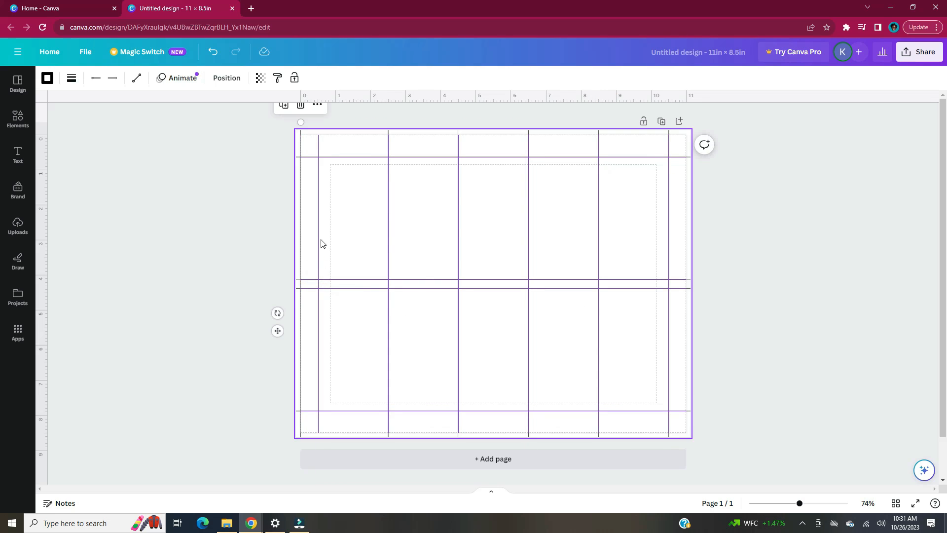
key("ctrl+z")
left_click(221, 242)
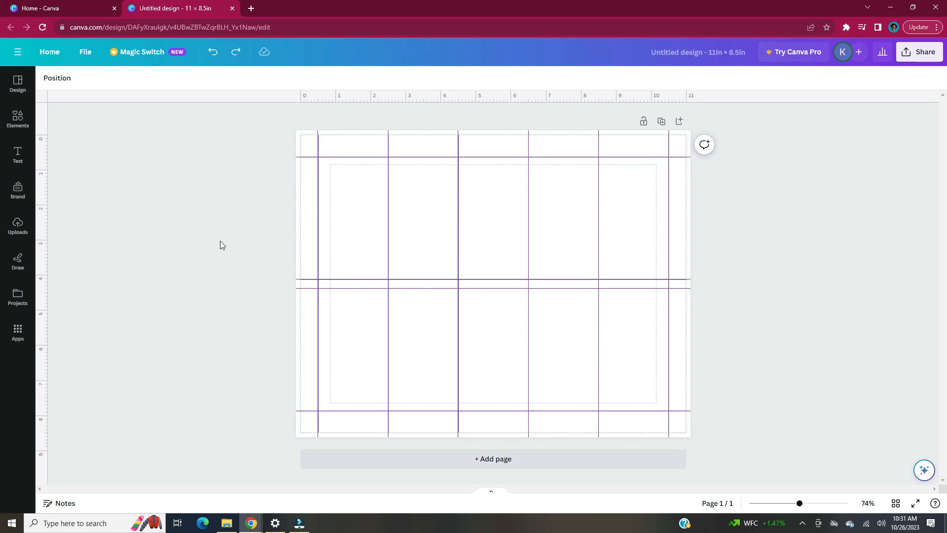
Turn off the display of rulers and guides so only the drawn lines remain.
left_click(85, 52)
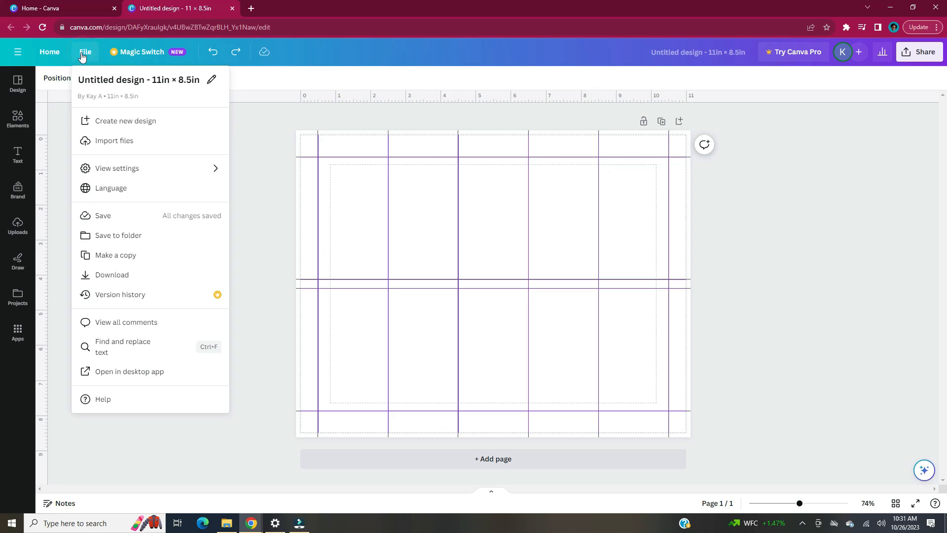
left_click(179, 175)
left_click(261, 175)
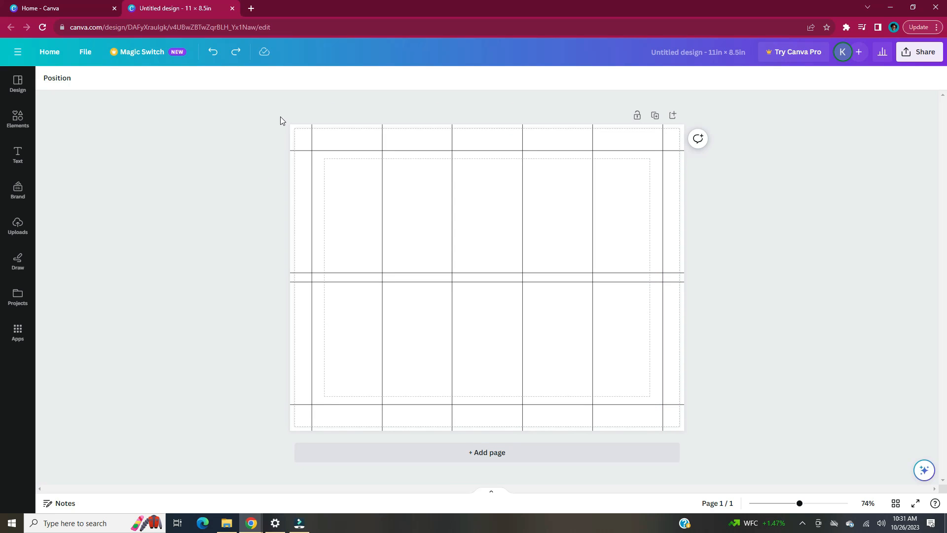
Recolor all the grid lines gray and set their transparency to 70.
left_click_drag(278, 117, 715, 437)
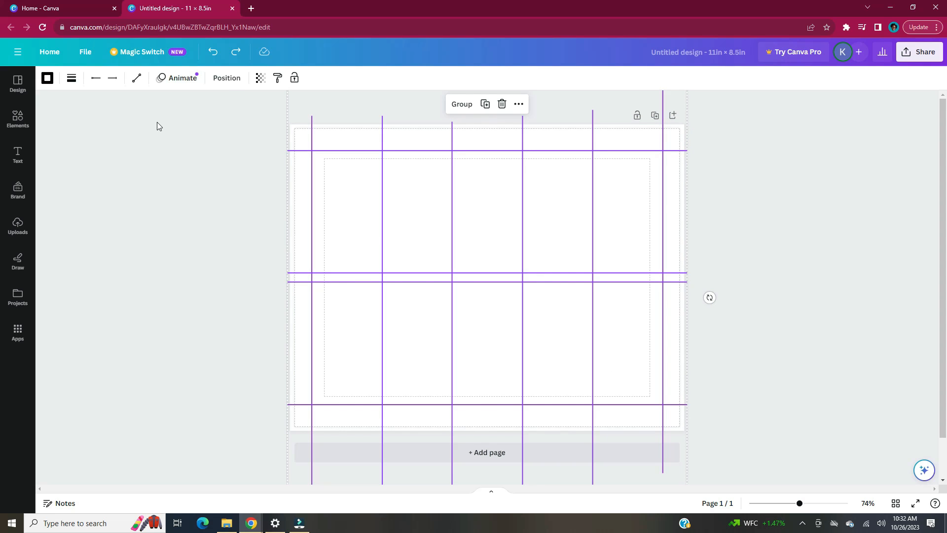
left_click(46, 78)
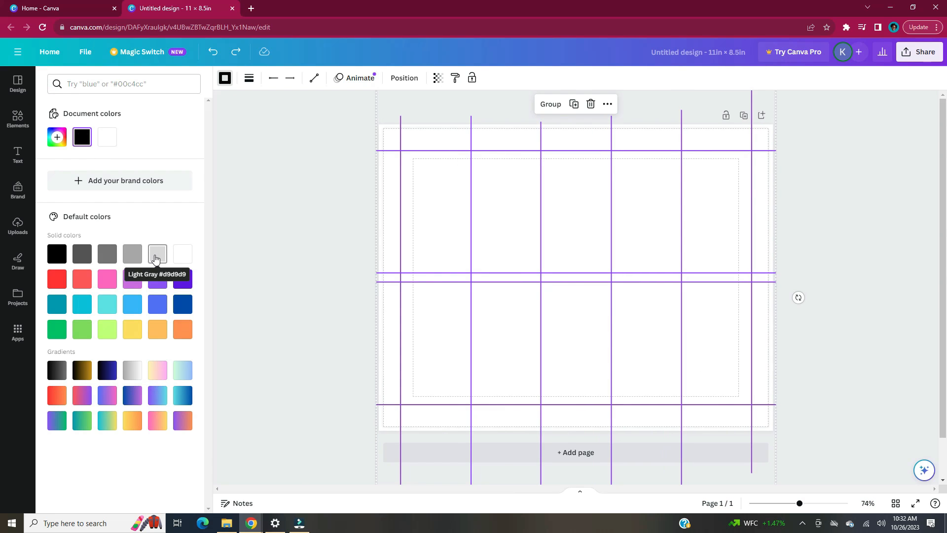
left_click(138, 262)
left_click(437, 77)
left_click_drag(436, 117, 410, 117)
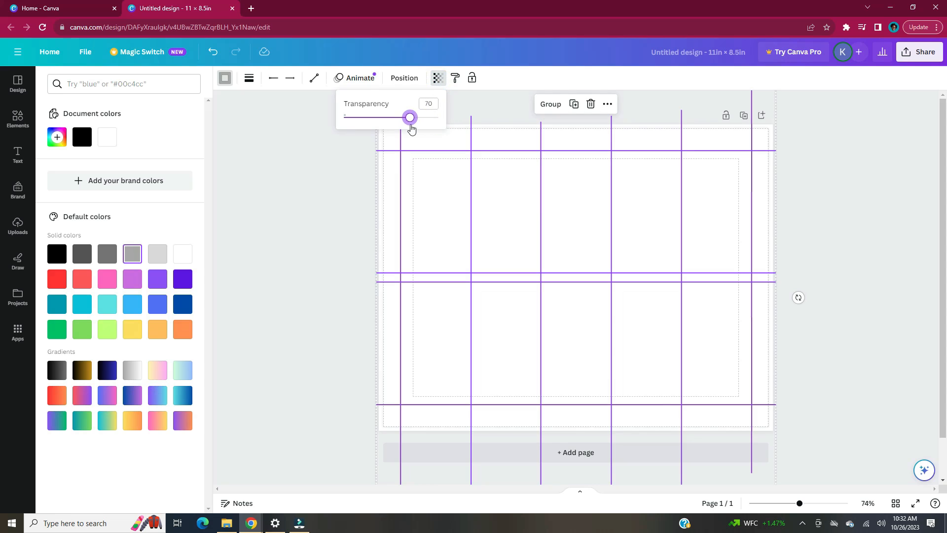
left_click(289, 262)
left_click(723, 215)
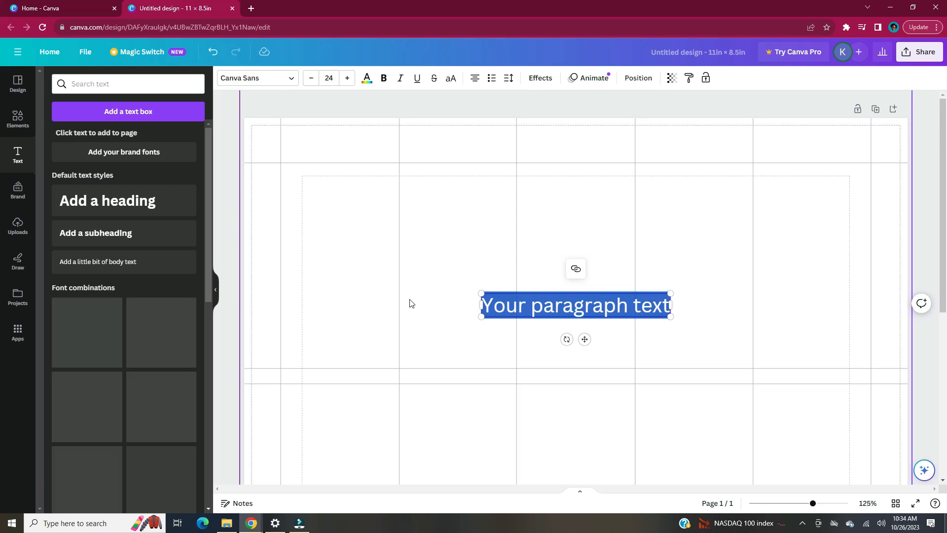
Enter "Holly Jolly" on two lines in the size 24 text box and place it near the top of the upper middle cell.
type("Holly")
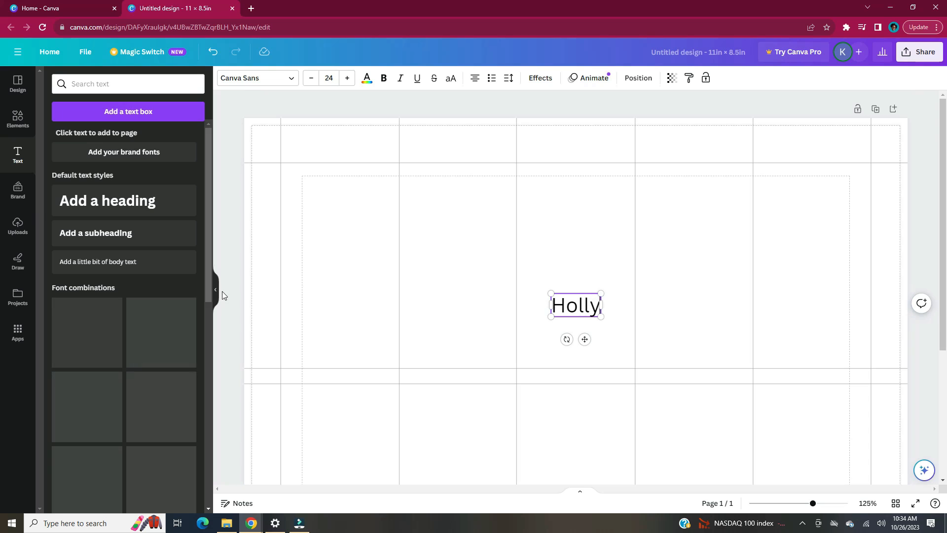
left_click(216, 289)
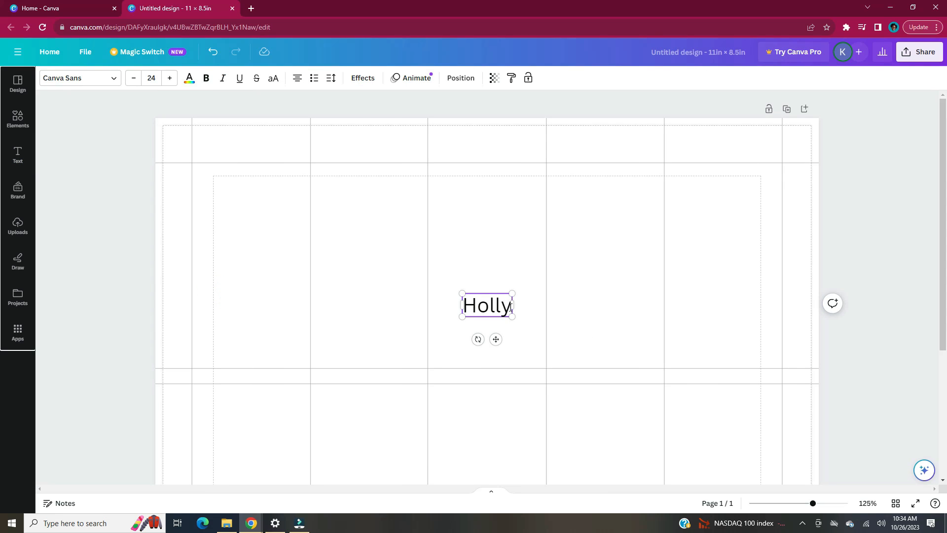
key("Return")
type("Jolly")
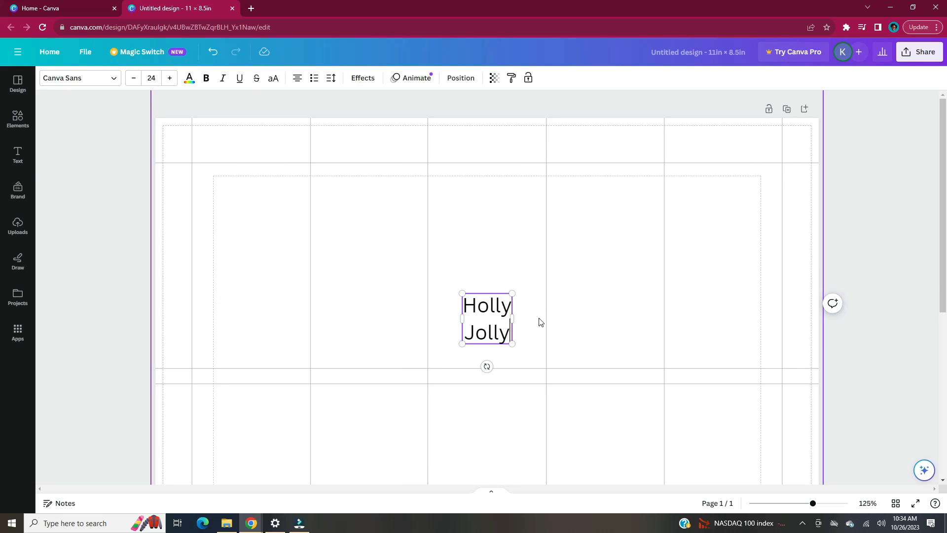
left_click_drag(497, 366, 486, 264)
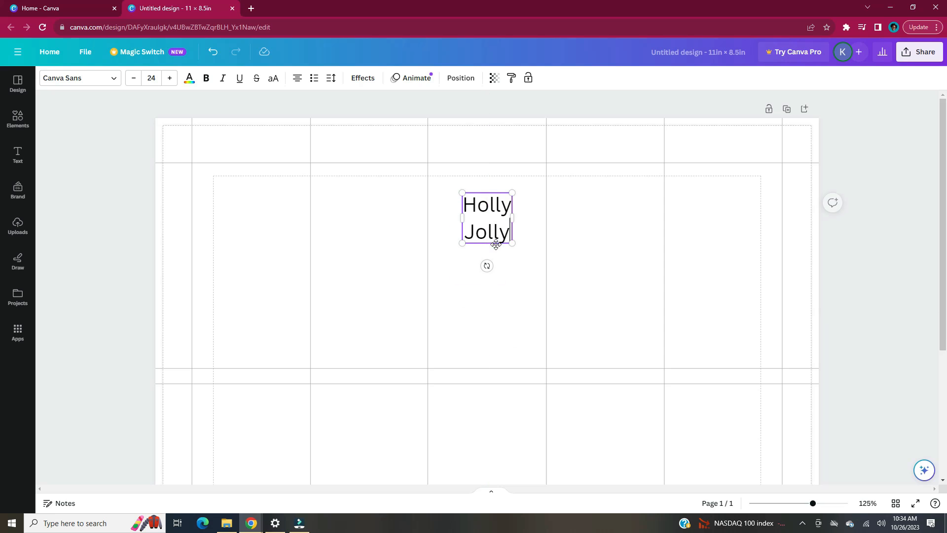
Add size 12 "Christmas" text centered beneath "Holly Jolly", and "to you + yours" in a second text box below it.
left_click(497, 281)
type("tChris")
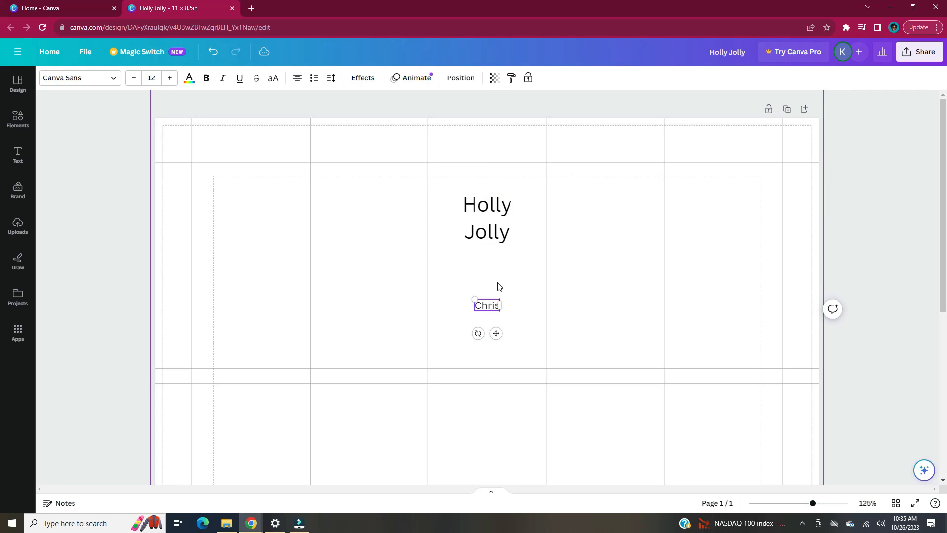
type("tmas")
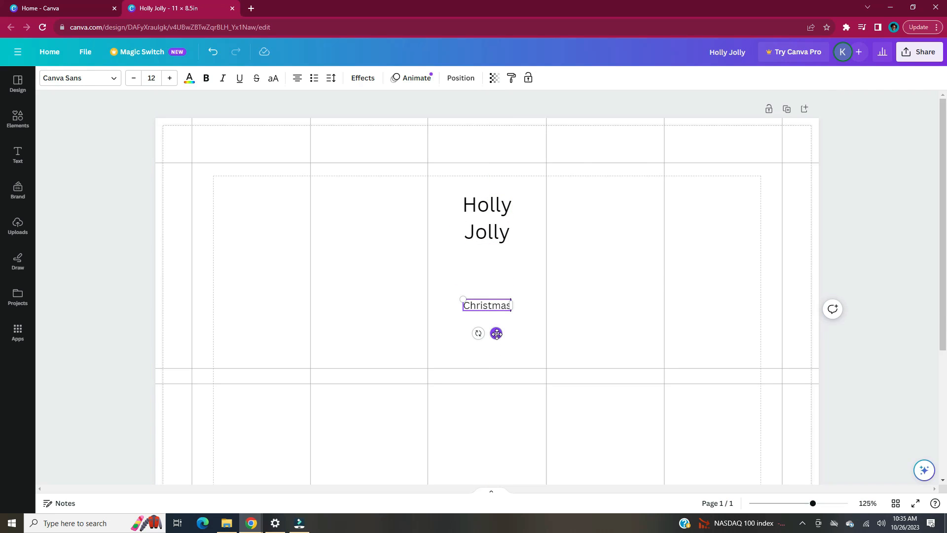
left_click_drag(496, 333, 496, 293)
left_click(503, 321)
type("tto")
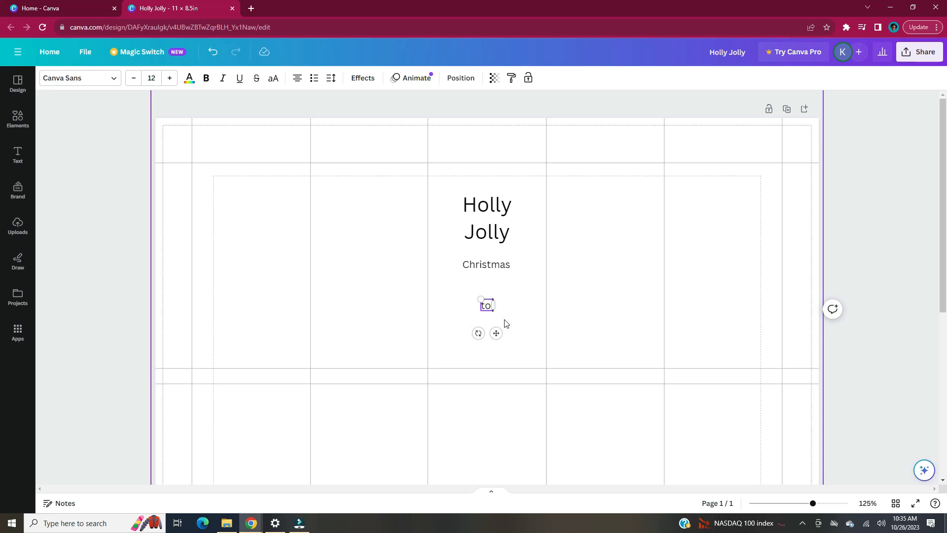
type(" you + yours")
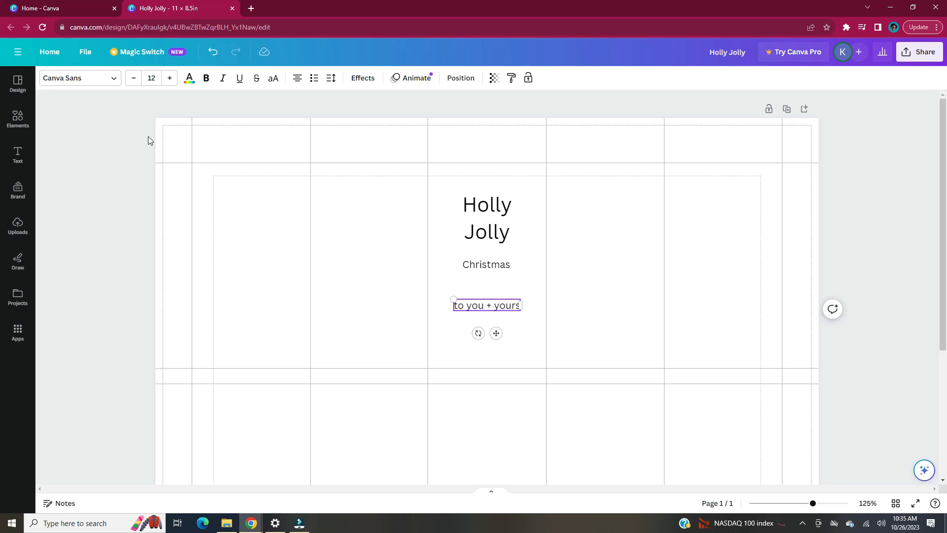
Add a size 12 "To:" text box below "to you + yours" at the cell's left side.
scroll(190, 175, "up", 3)
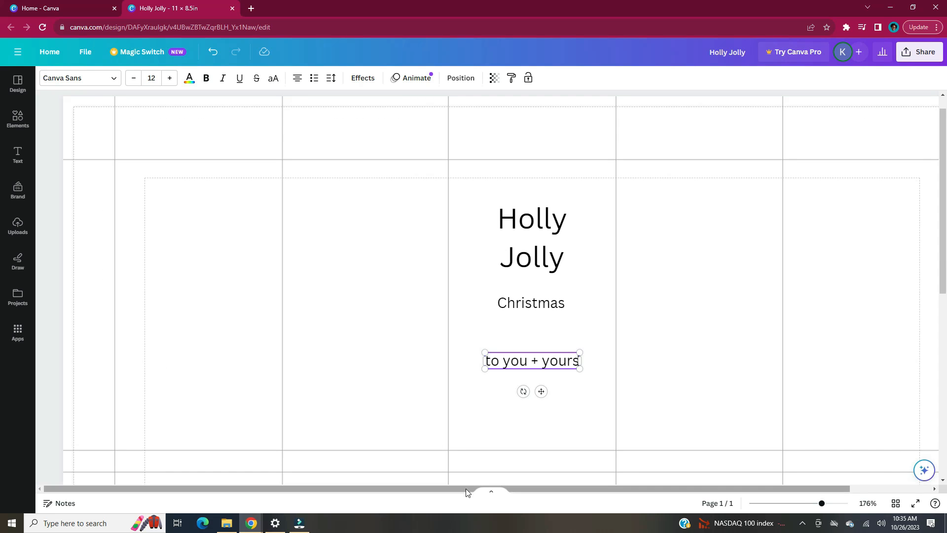
left_click_drag(466, 488, 528, 478)
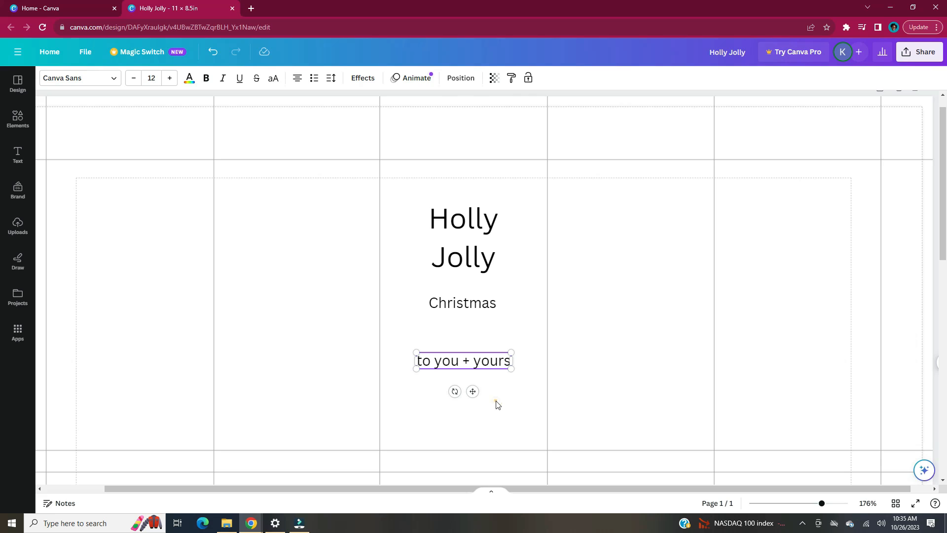
type("t")
type("To")
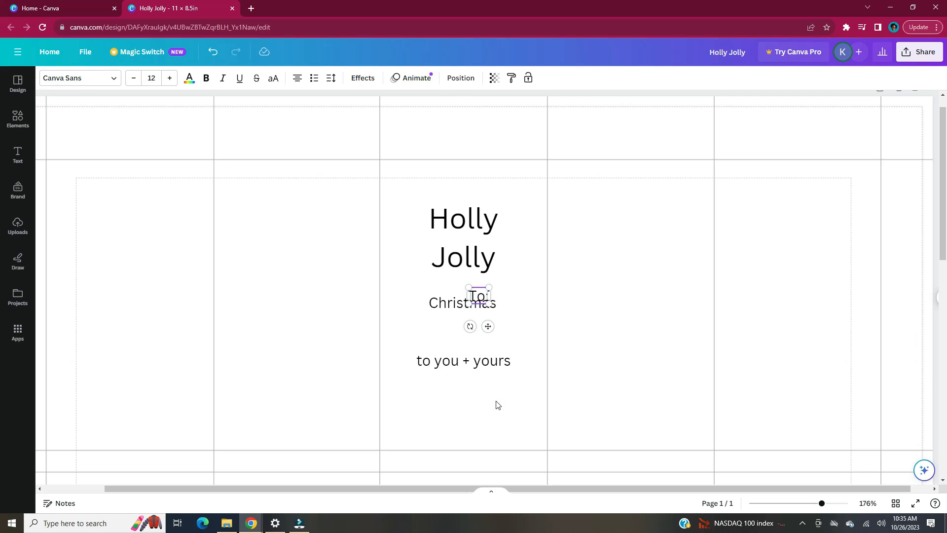
left_click_drag(487, 326, 409, 416)
Add a size 12 "From:" text box directly beneath the "To:" label.
left_click(425, 414)
type("t")
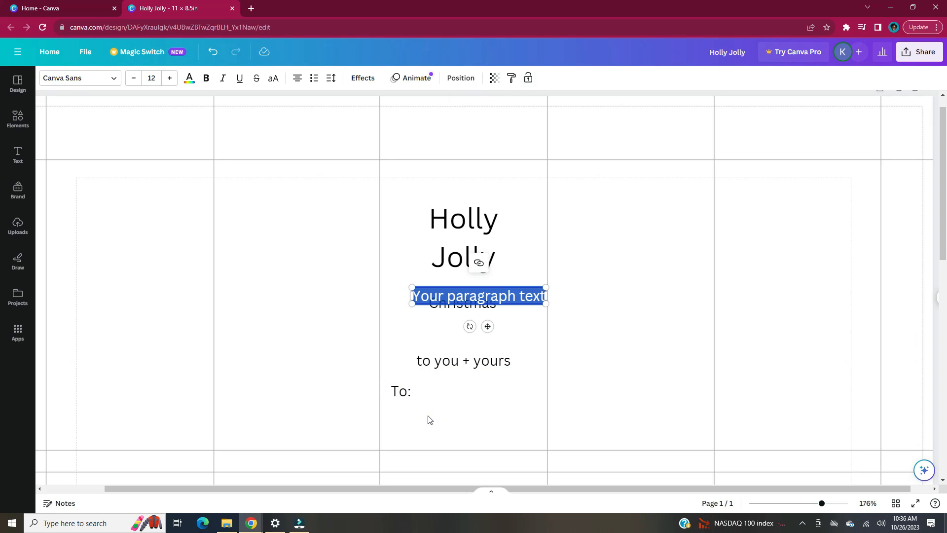
type("From:")
left_click_drag(488, 326, 419, 440)
left_click(482, 429)
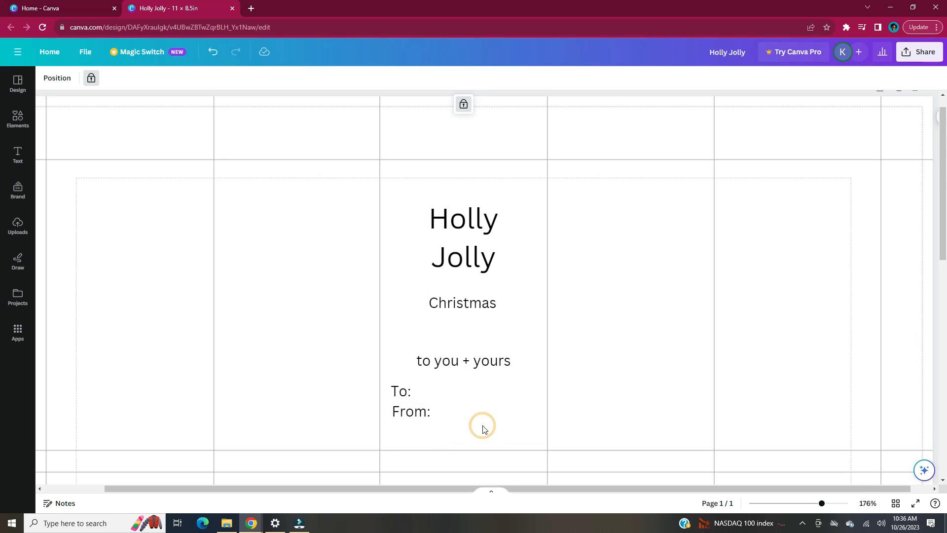
Tighten the line spacing of the "Holly Jolly" text to 1.11.
left_click(471, 240)
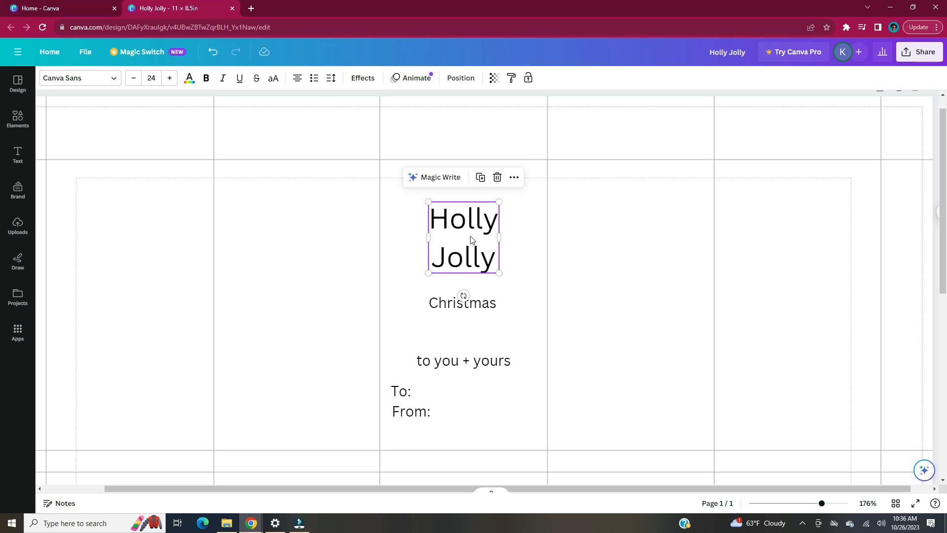
left_click(331, 78)
left_click_drag(382, 145, 367, 145)
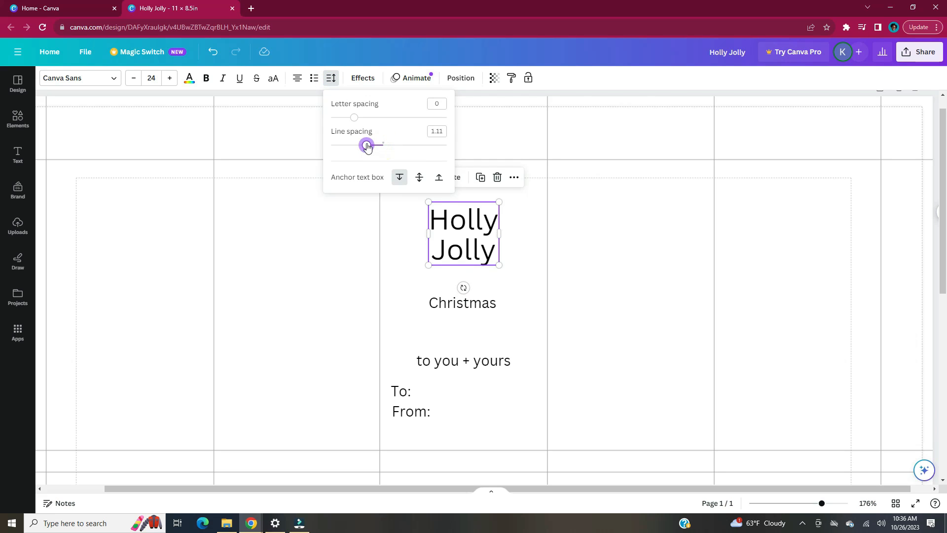
left_click(285, 144)
Set the "Holly Jolly" text to the handwriting font Apricots, keeping its mixed-case lettering.
left_click(471, 232)
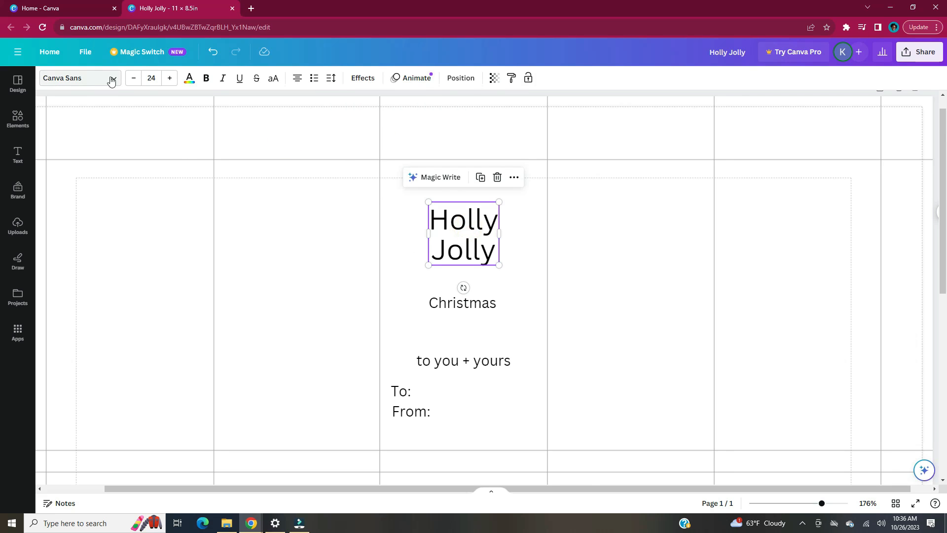
left_click(111, 79)
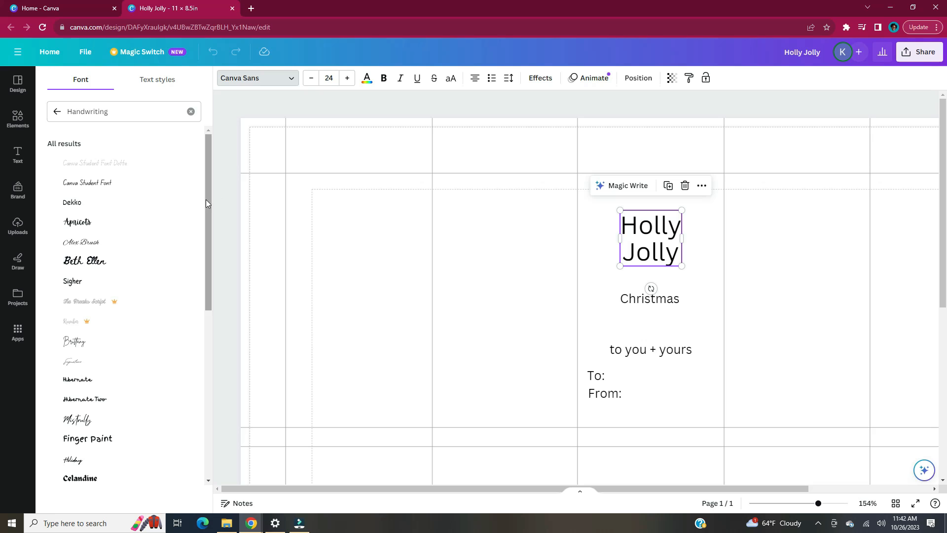
left_click_drag(206, 199, 214, 298)
left_click(94, 138)
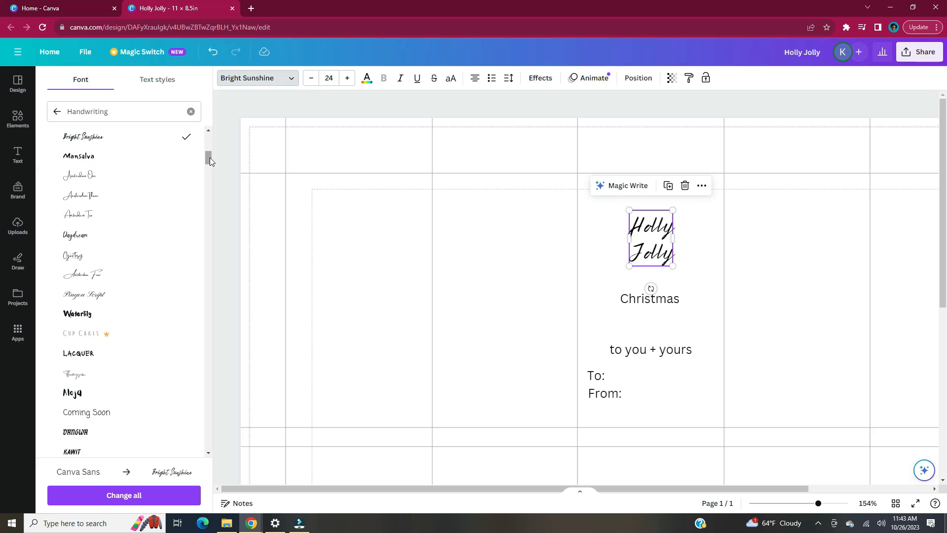
scroll(210, 155, "up", 5)
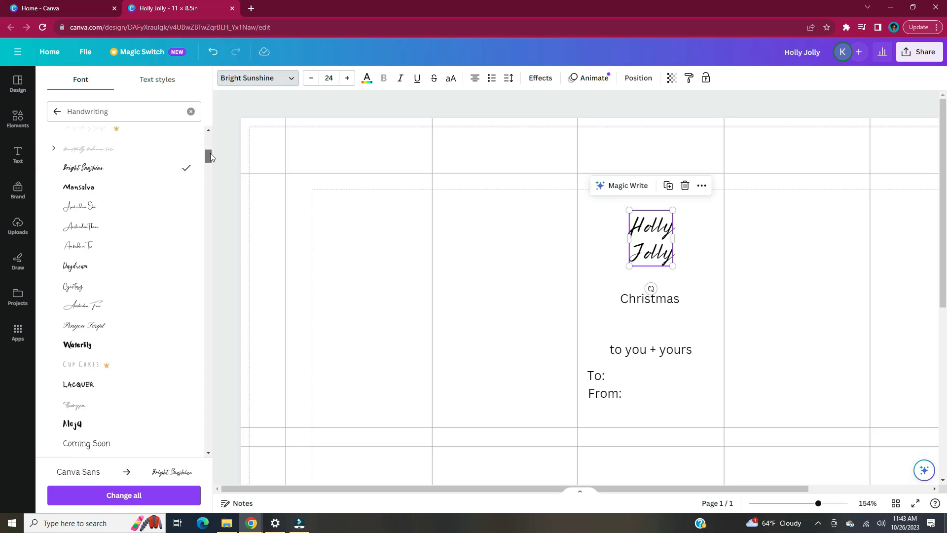
left_click(95, 223)
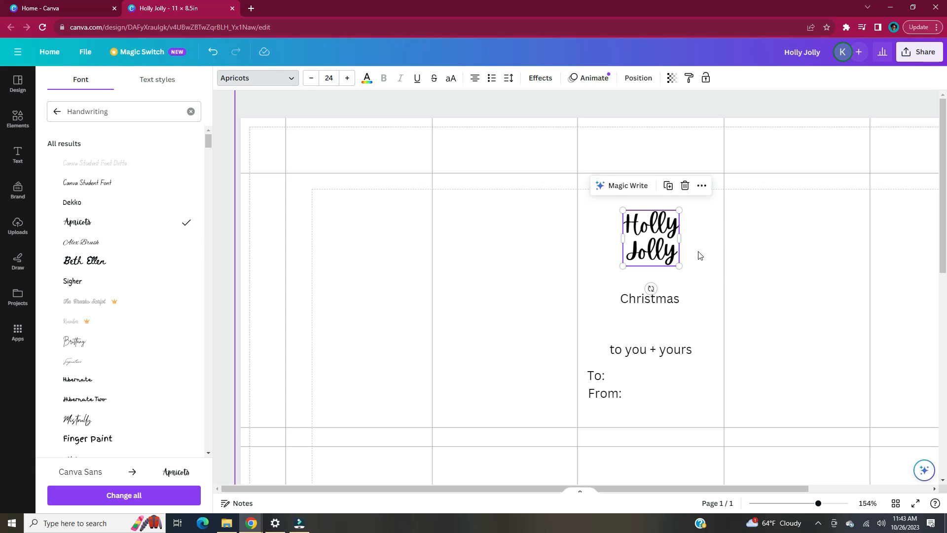
left_click(451, 78)
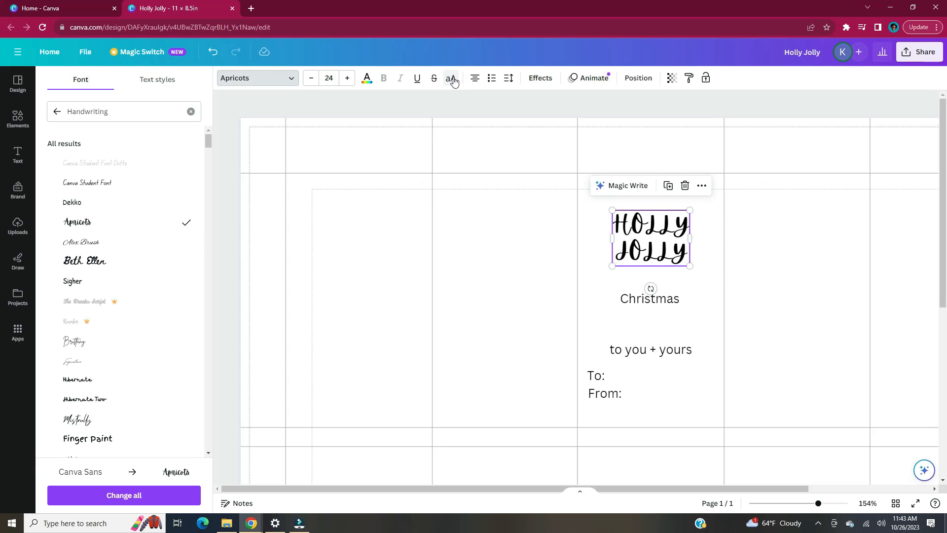
left_click(450, 78)
Enlarge the "Holly Jolly" text to fill most of the cell's width and center it at the cell's top.
left_click_drag(678, 267, 715, 303)
left_click_drag(691, 489, 757, 490)
left_click_drag(586, 249, 570, 232)
Enlarge "Christmas" to size 20.5 and center it directly beneath "Holly Jolly".
left_click(571, 298)
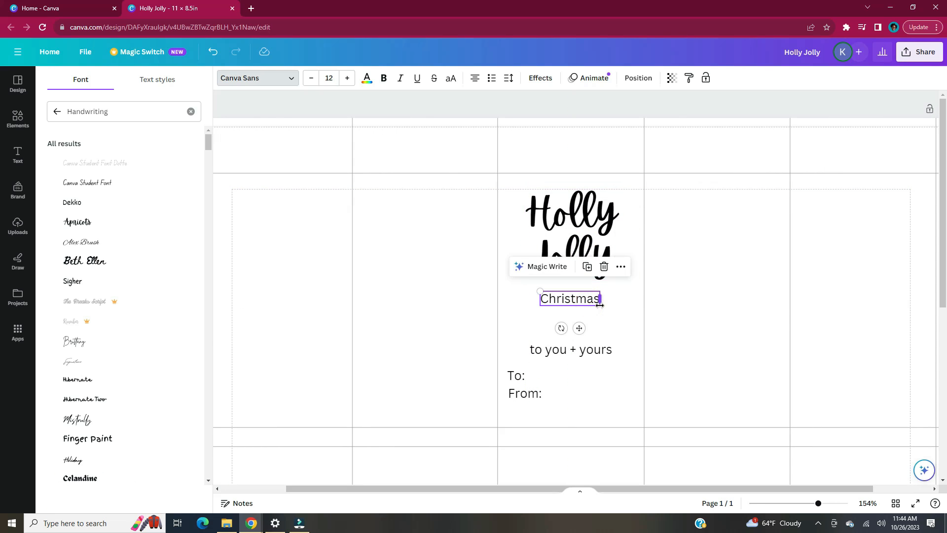
left_click_drag(622, 313, 679, 342)
left_click_drag(620, 339, 580, 328)
Set "Christmas" and "to you + yours" in Noto Serif Display, and the "To:" and "From:" labels in Apricots.
scroll(140, 264, "down", 10)
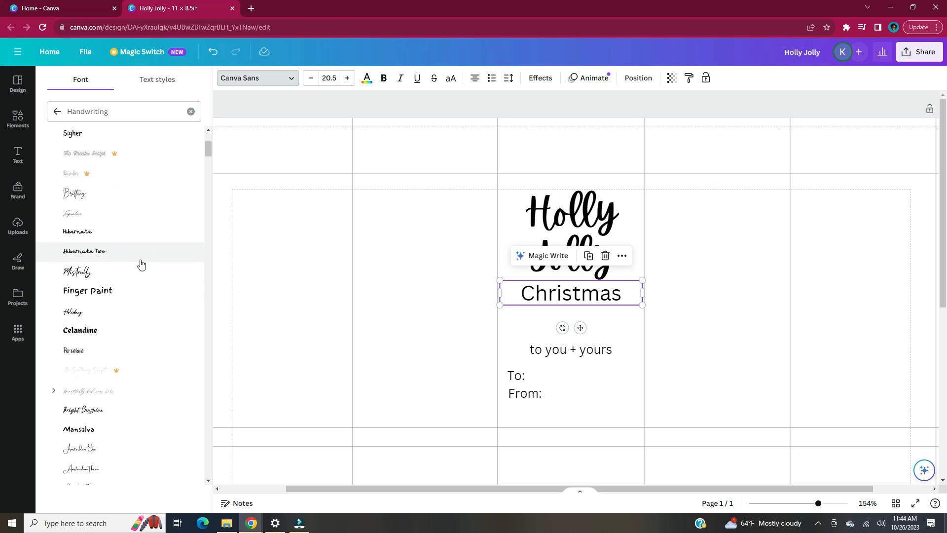
scroll(140, 264, "down", 10)
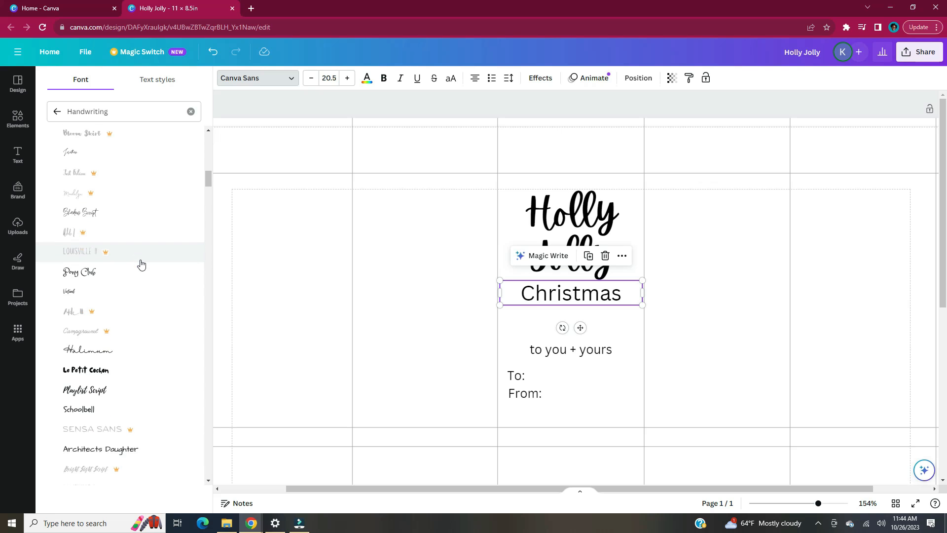
left_click(131, 252)
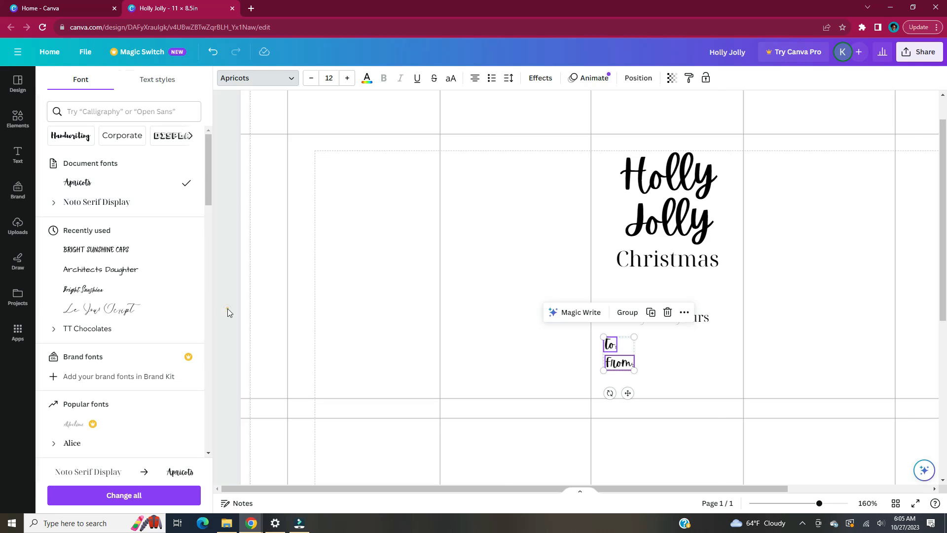
left_click(226, 308)
left_click(919, 334)
Move "to you + yours" up directly beneath "Christmas", slightly enlarge "Christmas", and center both lines in the cell.
left_click_drag(488, 320, 488, 282)
left_click_drag(575, 248, 529, 290)
left_click_drag(564, 287, 583, 291)
left_click_drag(498, 264, 489, 268)
Enlarge the "Holly Jolly" text to size 44.8 and center it above "Christmas".
left_click(513, 185)
left_click_drag(538, 150, 551, 137)
left_click_drag(515, 180, 508, 192)
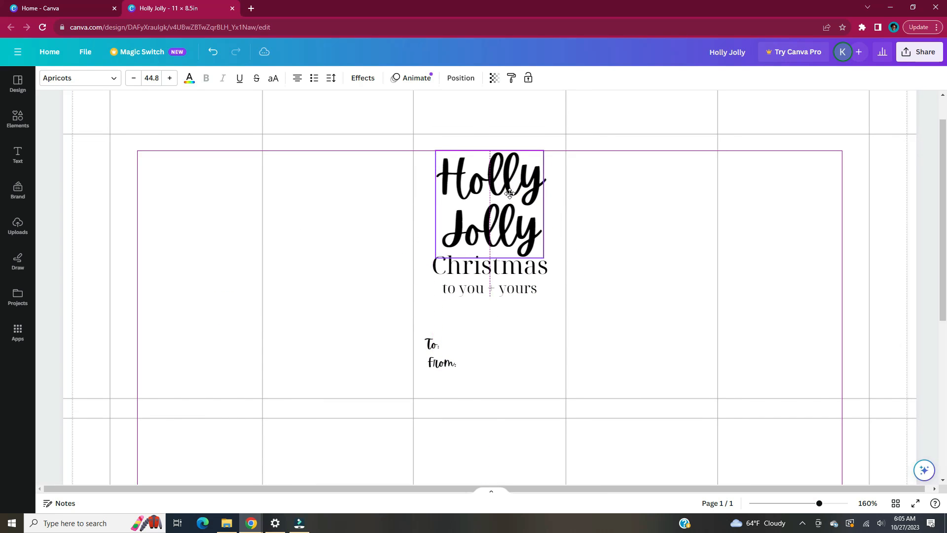
Move the "To:" and "From:" labels together slightly right within the cell.
left_click_drag(402, 330, 444, 374)
left_click_drag(442, 365, 451, 367)
left_click(338, 339)
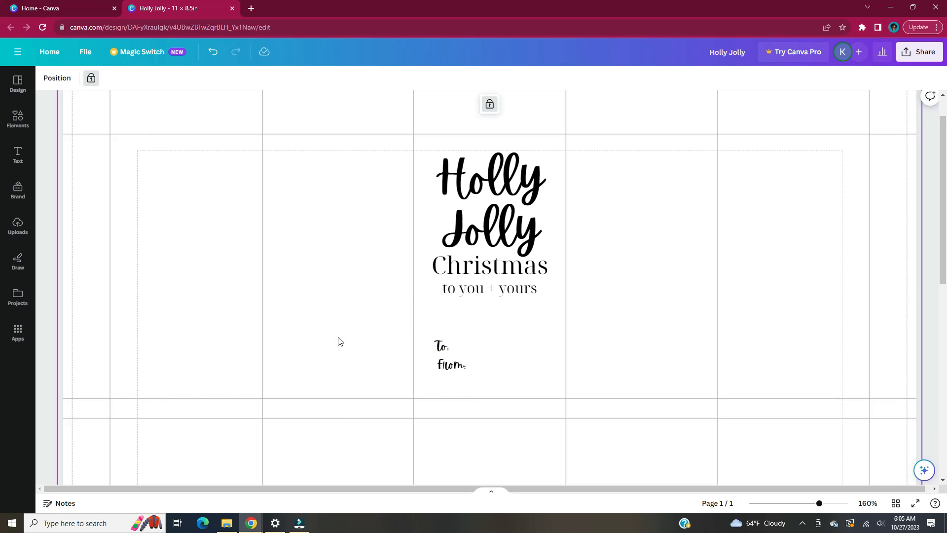
Add a straight line in black #000000 with a line weight of 1.
key("l")
scroll(320, 306, "down", 1)
left_click(47, 78)
left_click(81, 137)
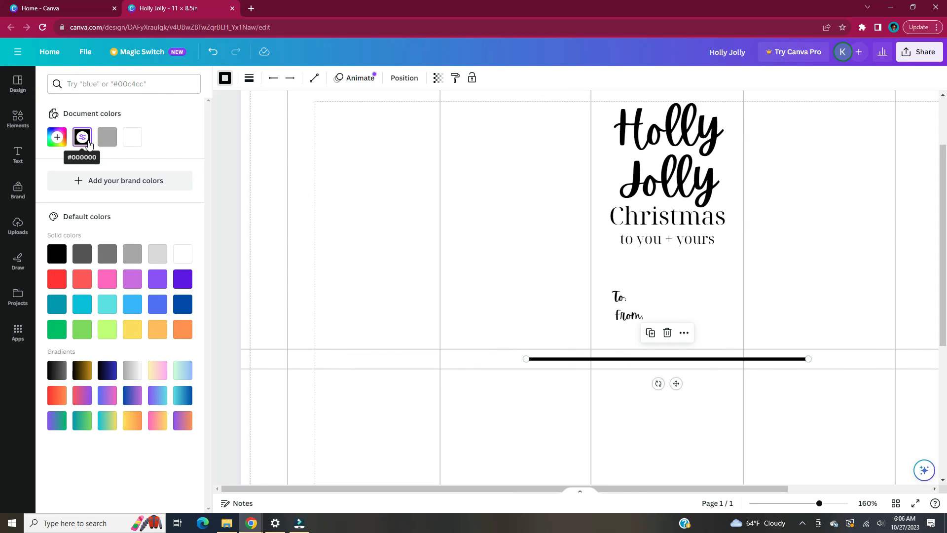
left_click(249, 77)
left_click(378, 152)
type("1")
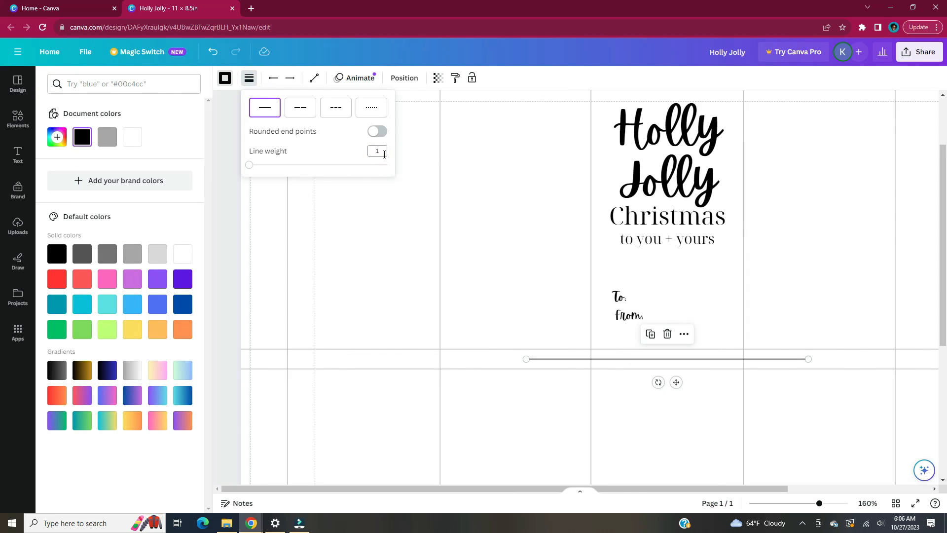
left_click(377, 260)
Place the line after "To:", shorten it to fit the cell, and put a duplicate after "From:".
left_click_drag(449, 358, 555, 302)
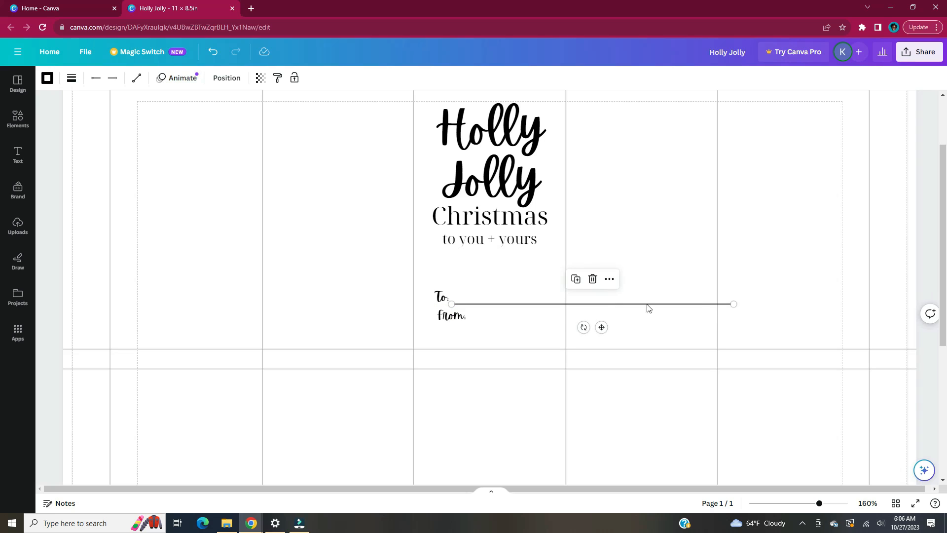
left_click_drag(731, 303, 522, 340)
key("ctrl+d")
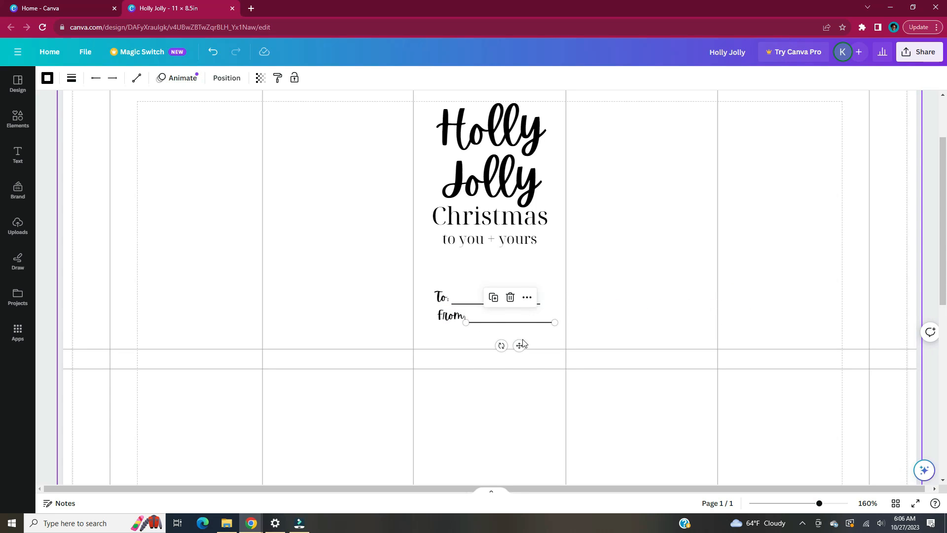
left_click(464, 305)
left_click(512, 331)
left_click(541, 323)
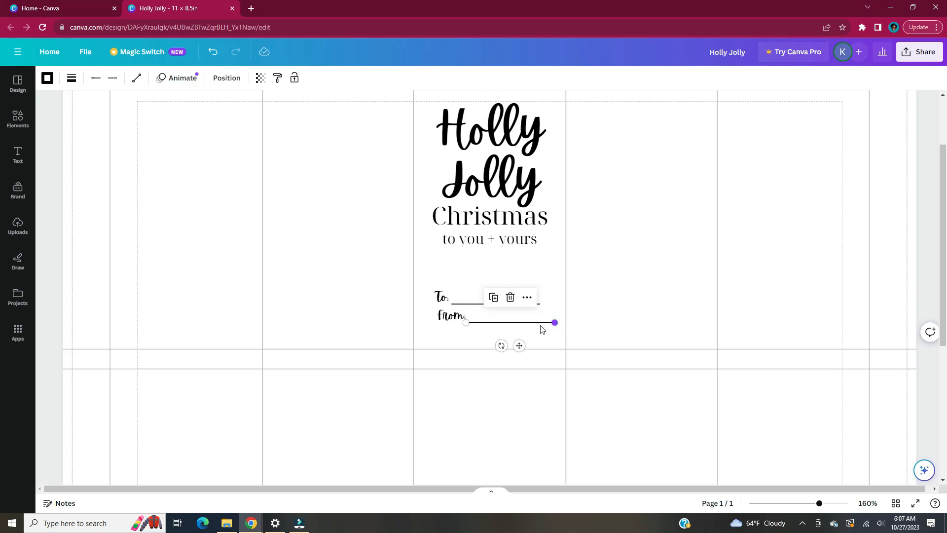
Align the right ends of both writing lines and shift the "To:" and "From:" rows slightly left.
left_click_drag(390, 270, 549, 304)
left_click(566, 315)
left_click(516, 304)
left_click(605, 318)
Move "Holly Jolly", "Christmas" and "to you + yours" down together, leaving space at the cell's top.
scroll(599, 322, "up", 1)
scroll(599, 321, "up", 1)
left_click_drag(599, 336, 458, 222)
left_click_drag(513, 262, 513, 279)
left_click(589, 281)
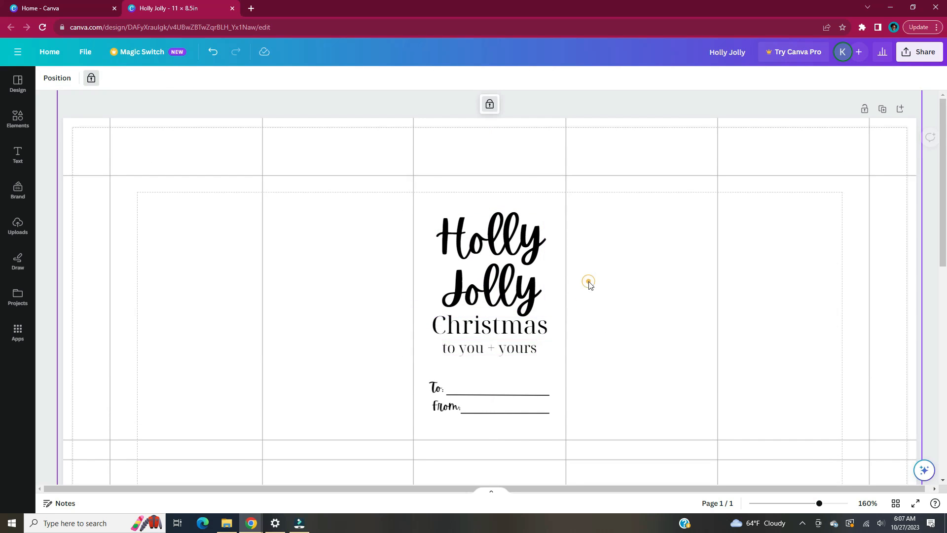
Add a circle in the empty area beside the tag text and remove its fill color.
key("c")
left_click_drag(577, 365, 386, 198)
left_click(97, 78)
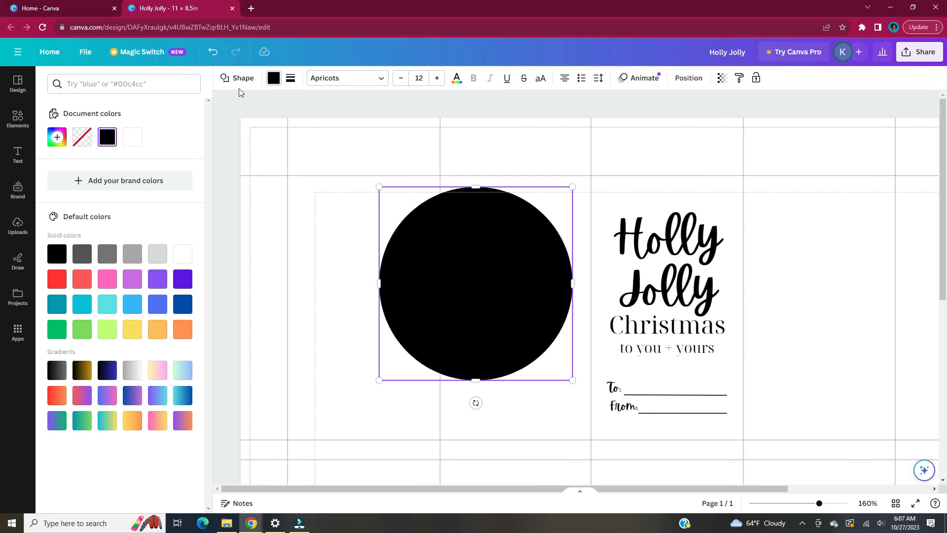
left_click(82, 136)
Give the circle a solid border with a weight of 1.
left_click(290, 78)
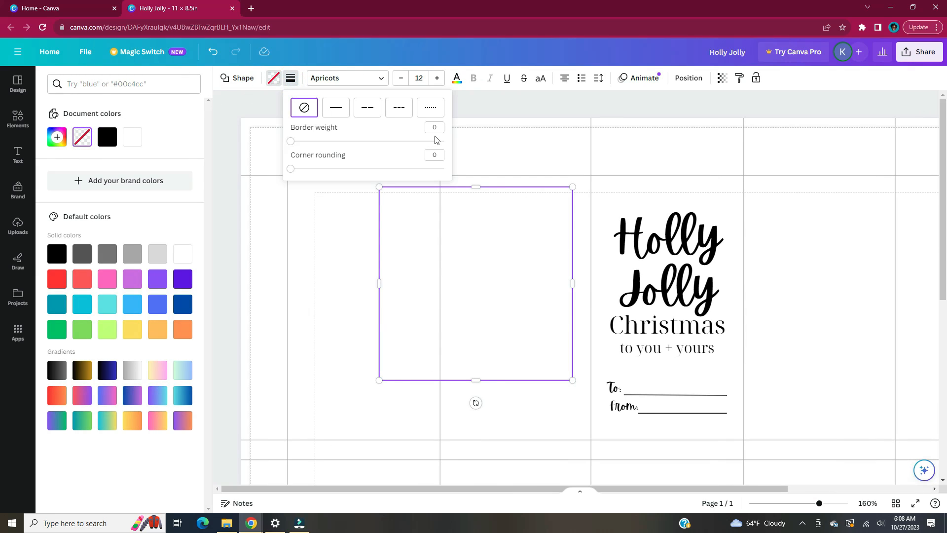
left_click(341, 115)
left_click(439, 128)
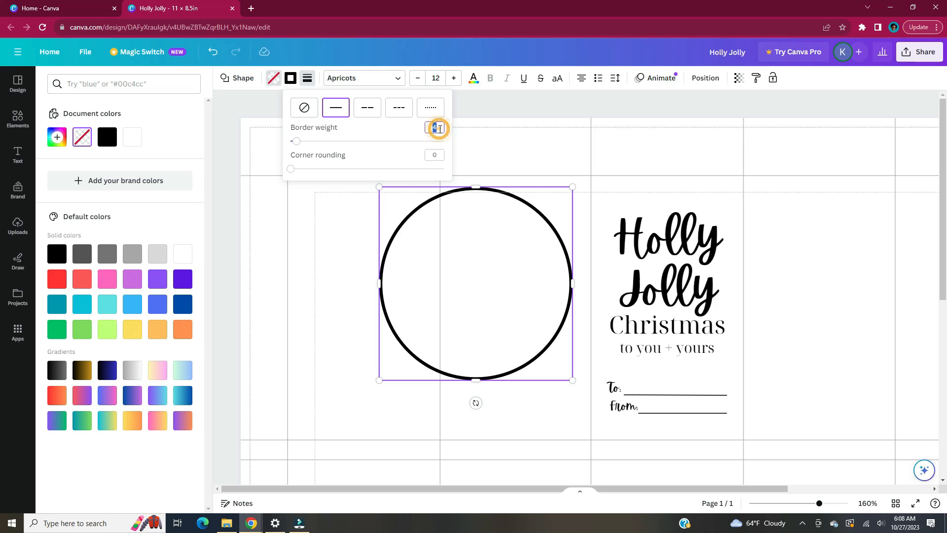
type("1")
key("Return")
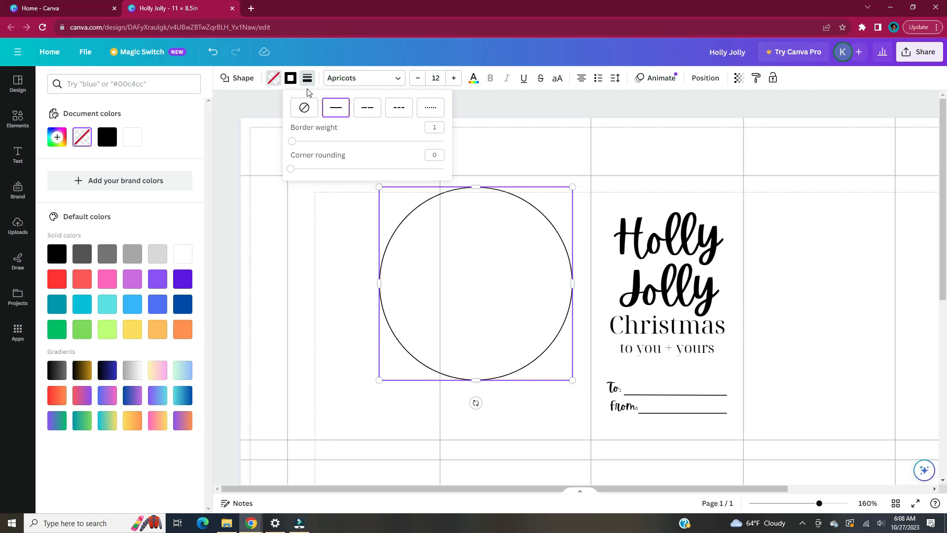
Shrink the circle to hole-punch size and center it above "Holly Jolly" at the top of the tag.
left_click_drag(572, 380, 675, 220)
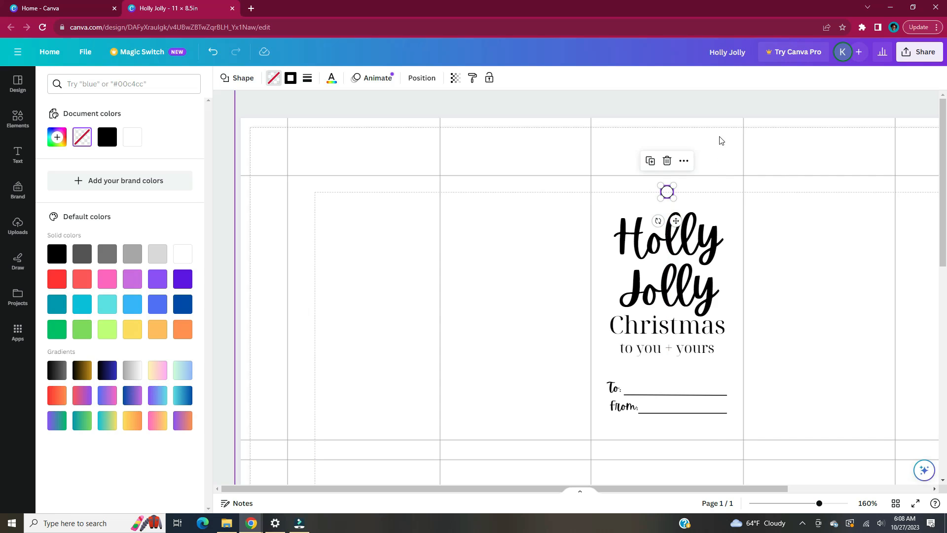
left_click(671, 196)
left_click_drag(487, 192, 488, 200)
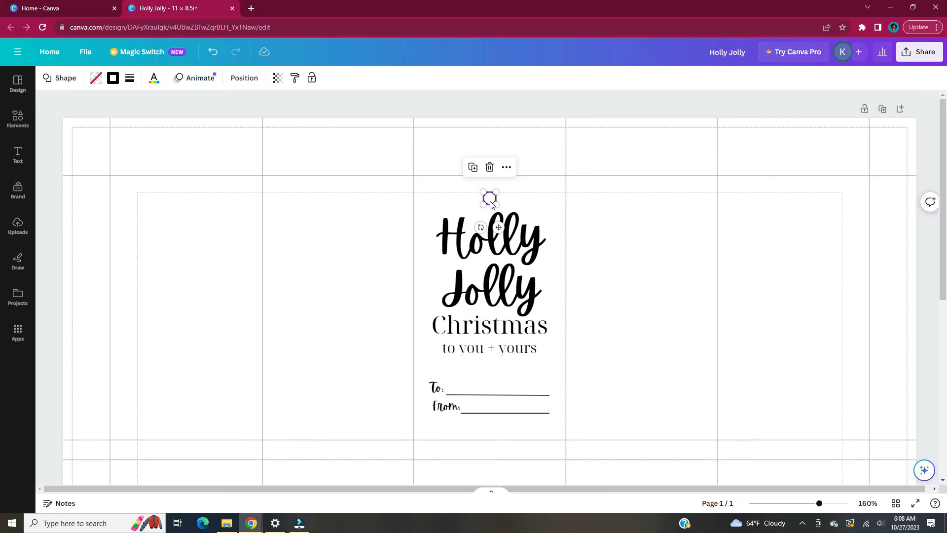
Nudge the three greeting text boxes down together for more clearance below the hole-punch circle.
left_click(393, 275)
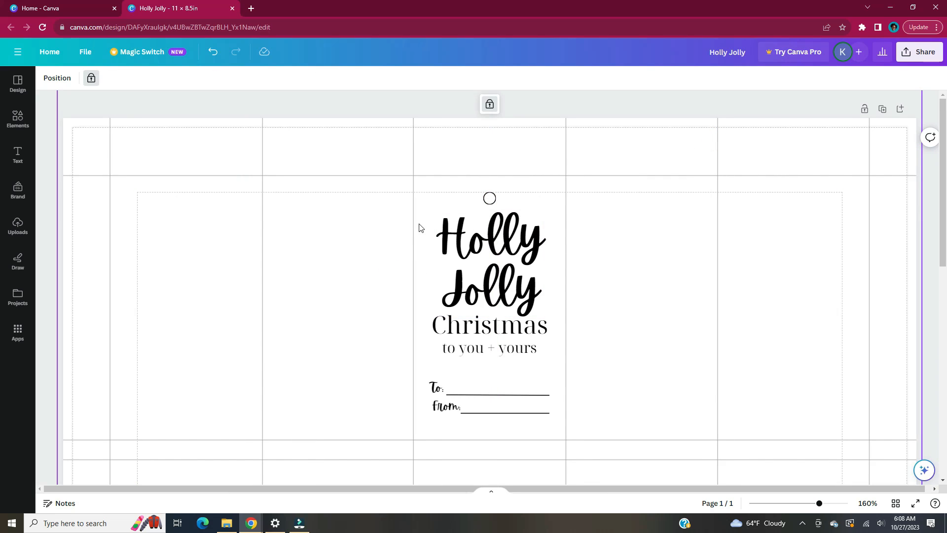
left_click_drag(407, 214, 487, 321)
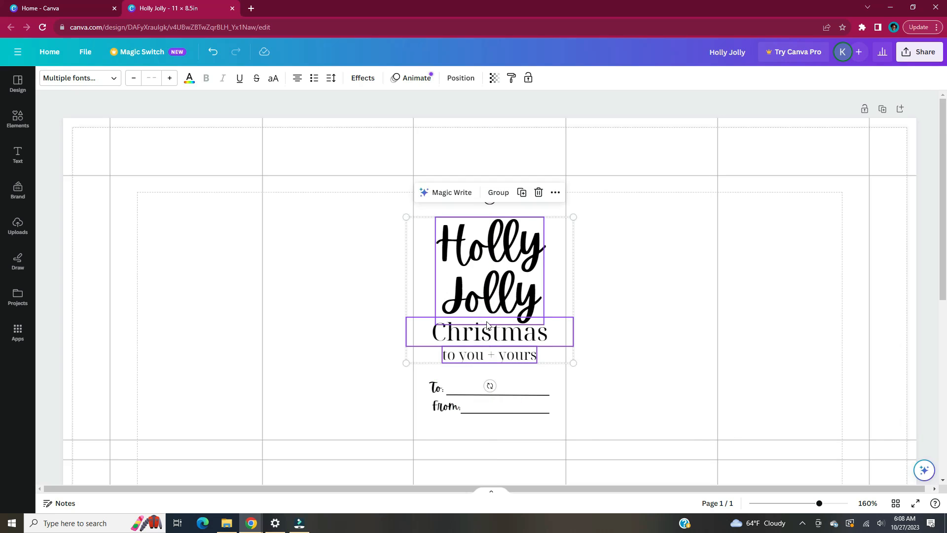
left_click(579, 157)
Search the elements library for "christmas" and show all the matching graphics.
left_click(17, 119)
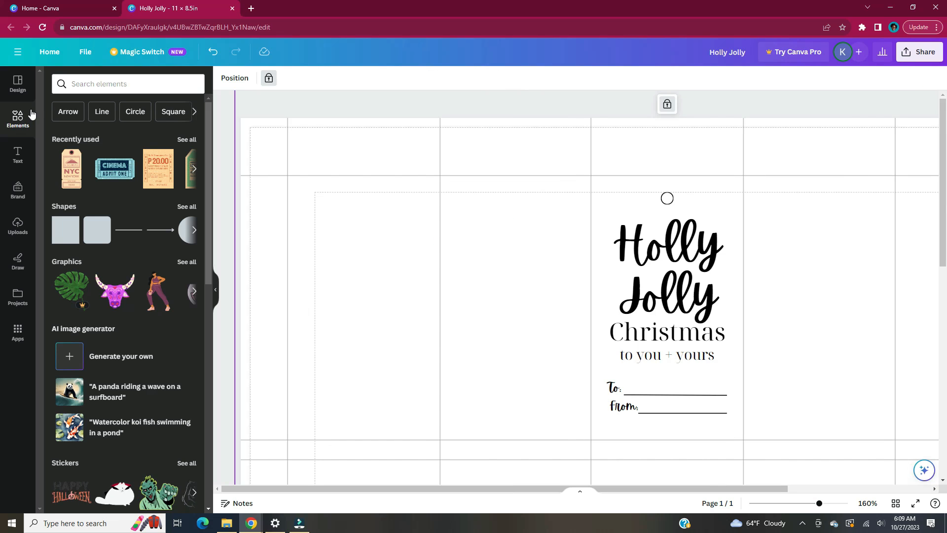
left_click(123, 85)
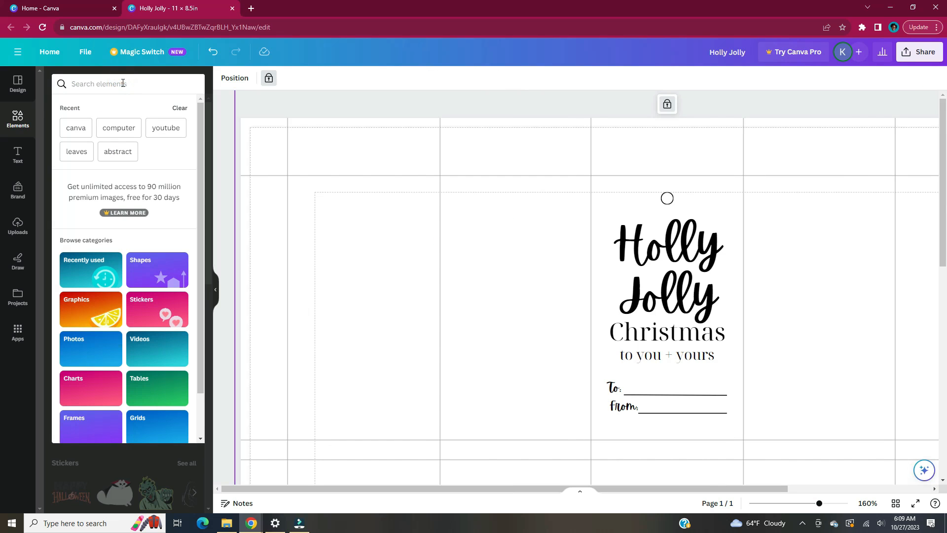
type("christmas")
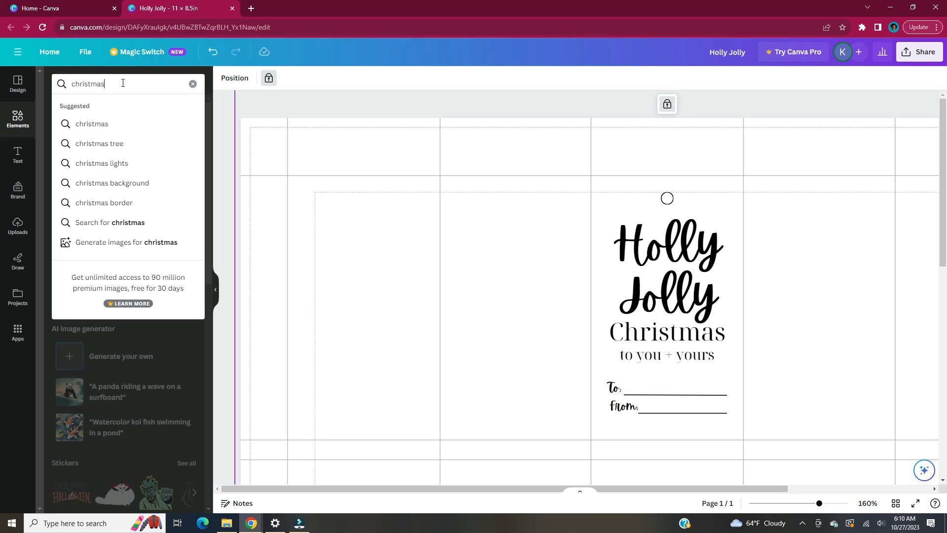
key("Return")
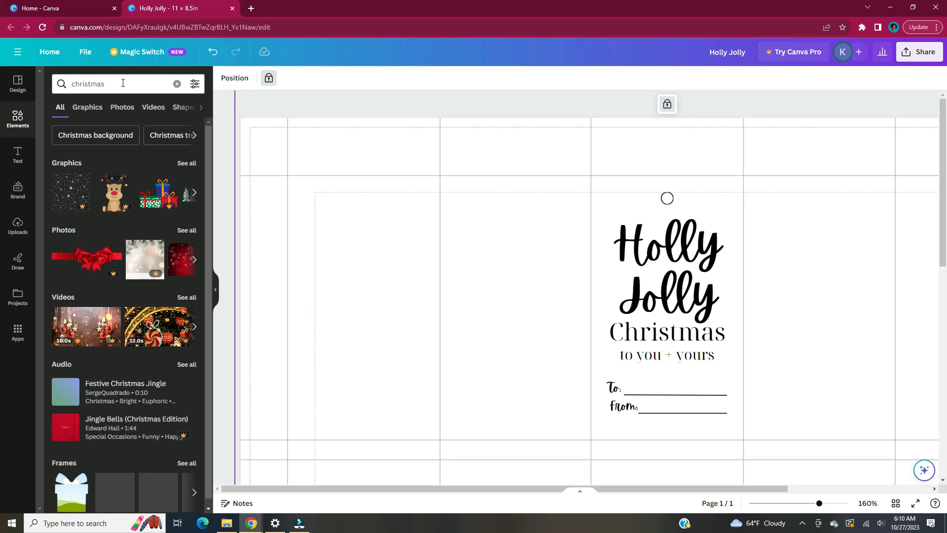
left_click(187, 163)
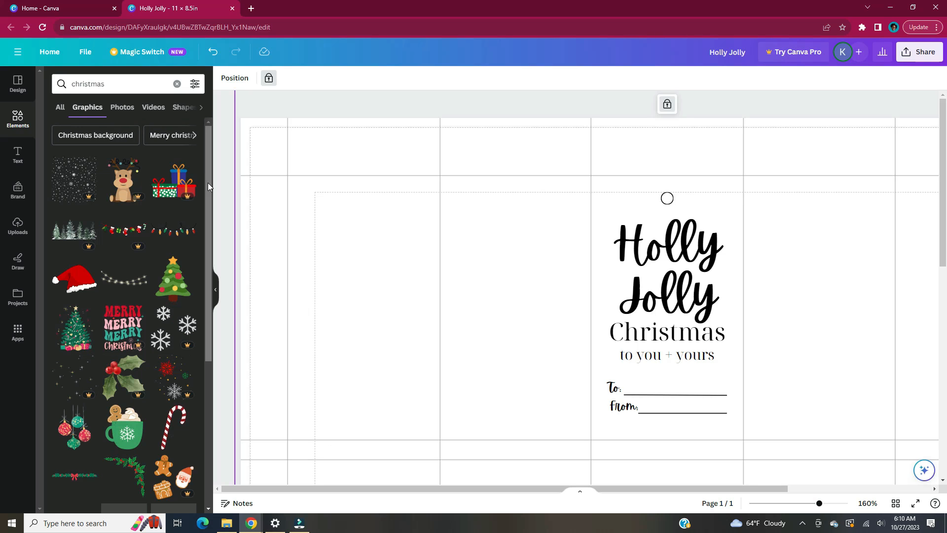
Insert the round wreath graphic with green leaves and red berries onto the page.
scroll(208, 186, "down", 4)
scroll(208, 185, "down", 15)
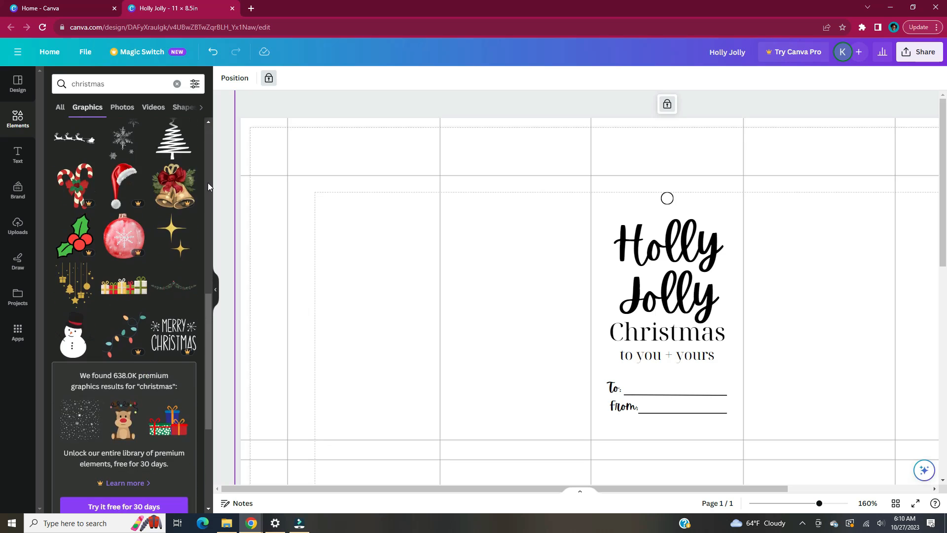
scroll(208, 186, "down", 6)
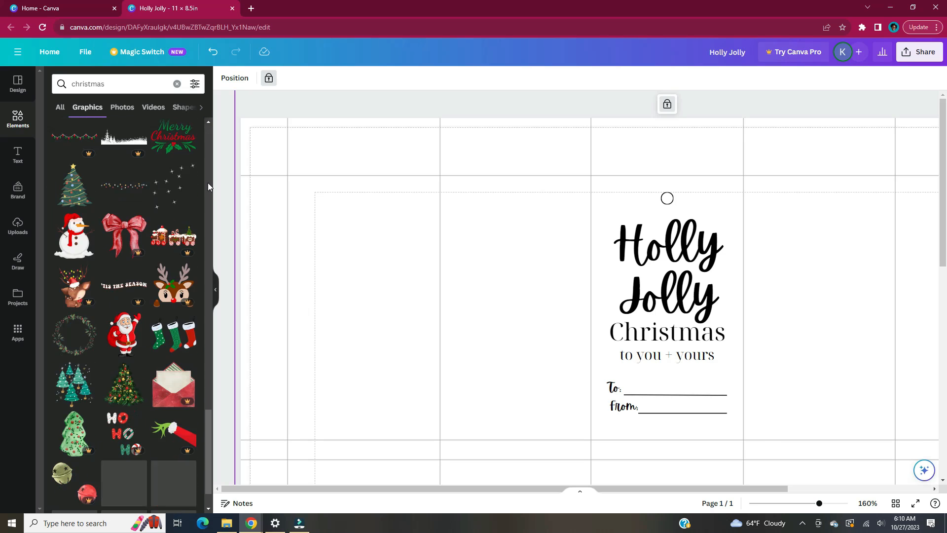
left_click(71, 340)
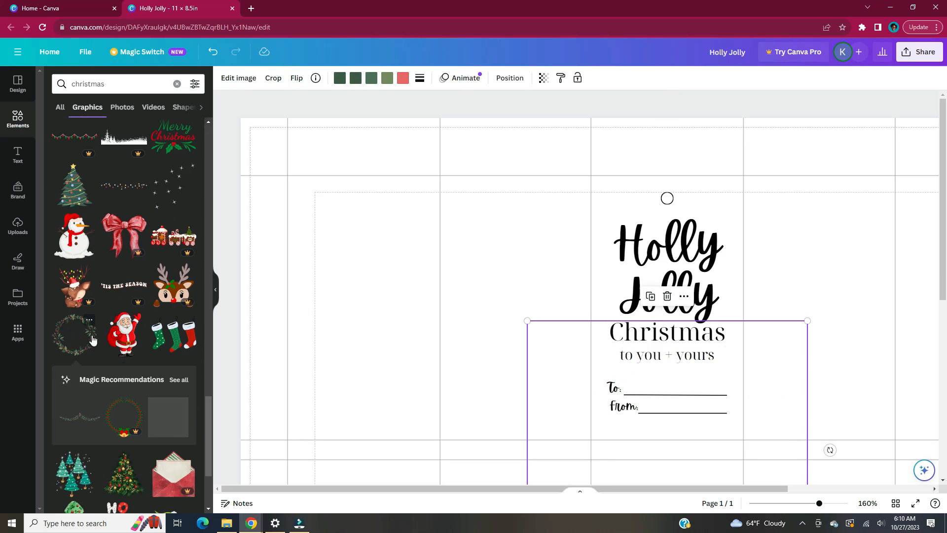
scroll(603, 306, "down", 2)
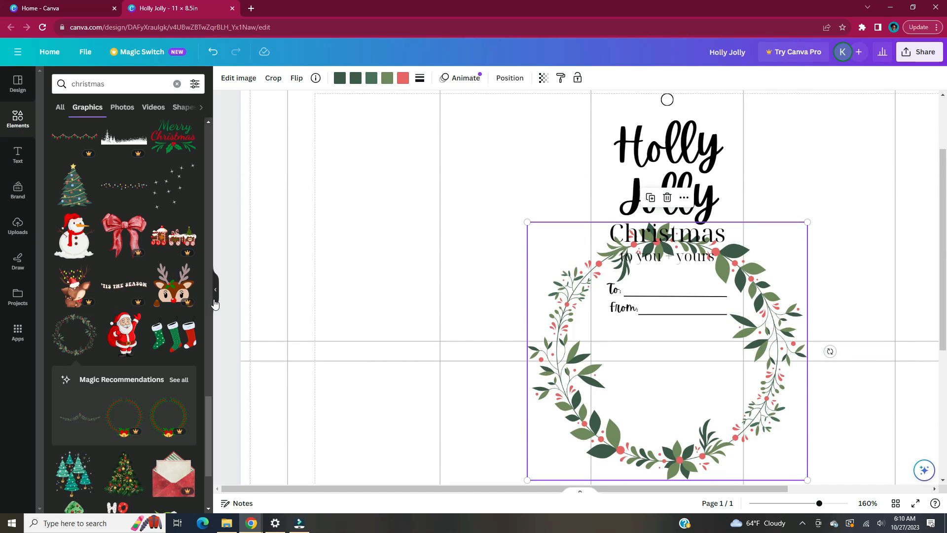
left_click(214, 300)
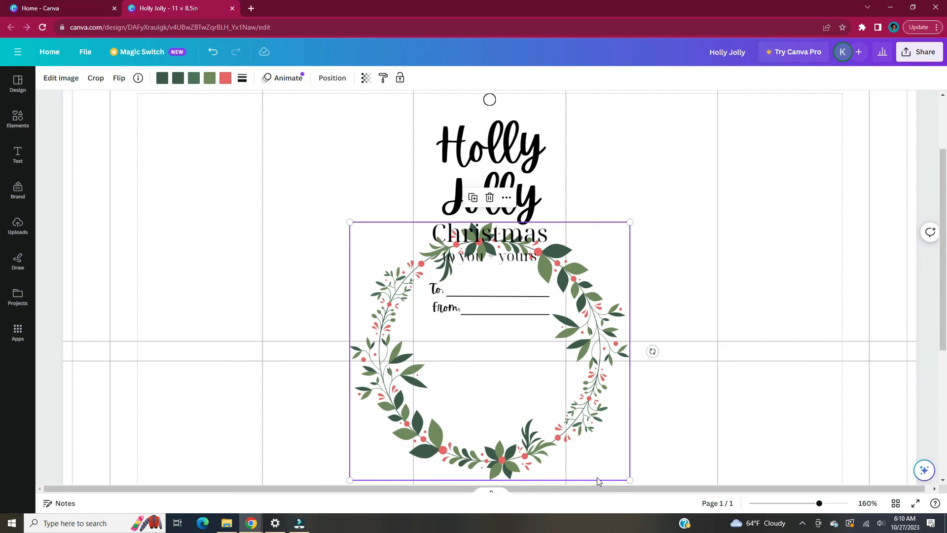
Shrink the wreath to about half the tag's width and move it over the To and From lines.
left_click_drag(629, 480, 448, 129)
scroll(607, 232, "up", 2)
left_click(606, 233)
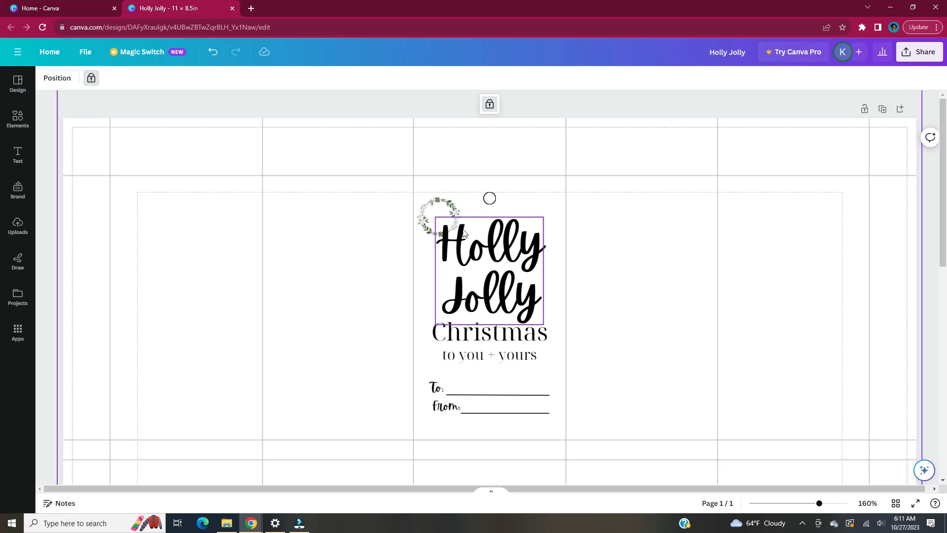
left_click(447, 213)
left_click_drag(460, 236, 498, 270)
left_click_drag(430, 242, 458, 431)
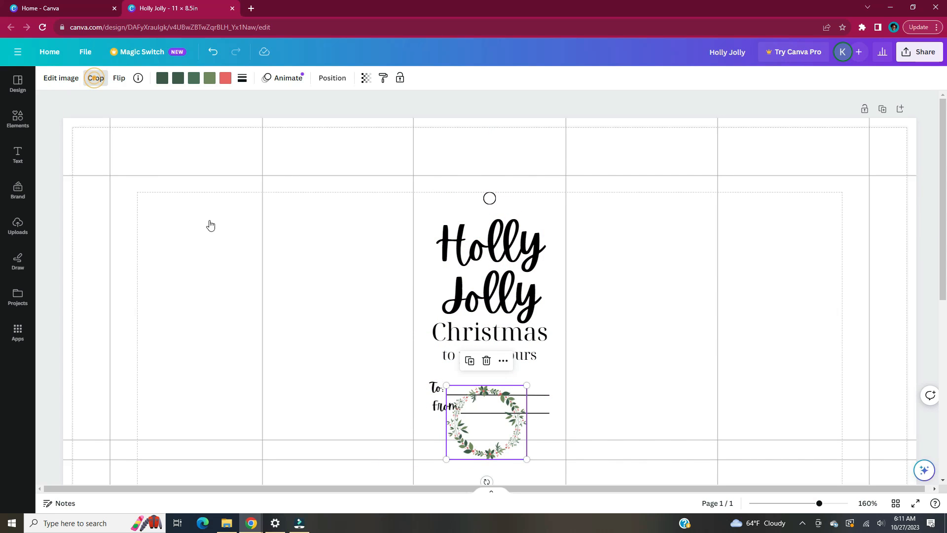
Crop the wreath to its upper half and move the arch directly below the From line.
left_click(95, 78)
key("Return")
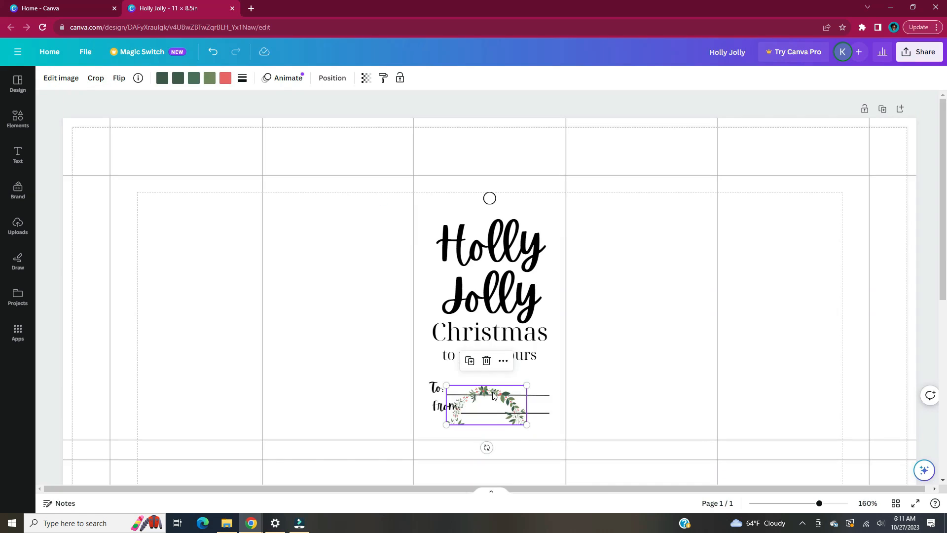
left_click_drag(513, 410, 513, 442)
left_click(550, 452)
left_click(493, 425)
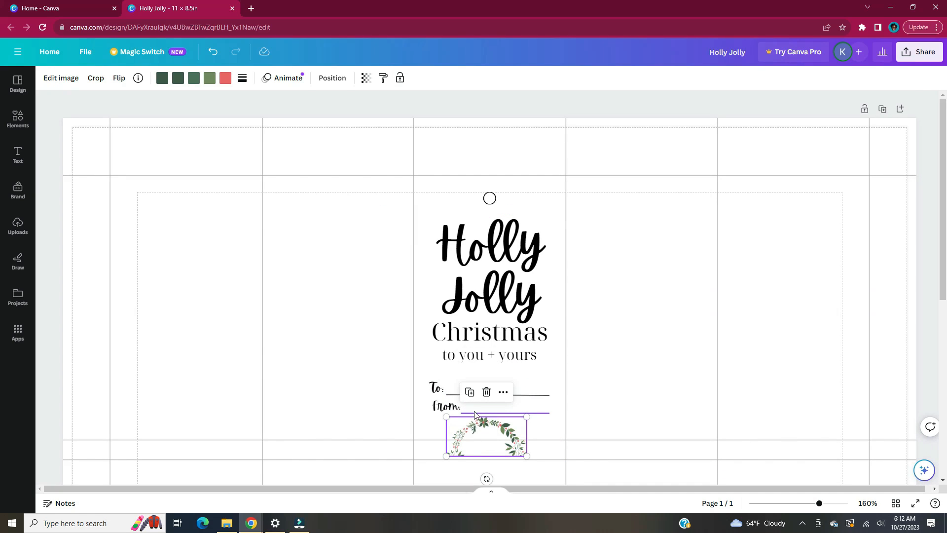
Enlarge the wreath arch slightly, center it under the text and crop it shorter near the tag's bottom edge.
left_click_drag(491, 425, 491, 427)
left_click_drag(527, 419, 506, 432)
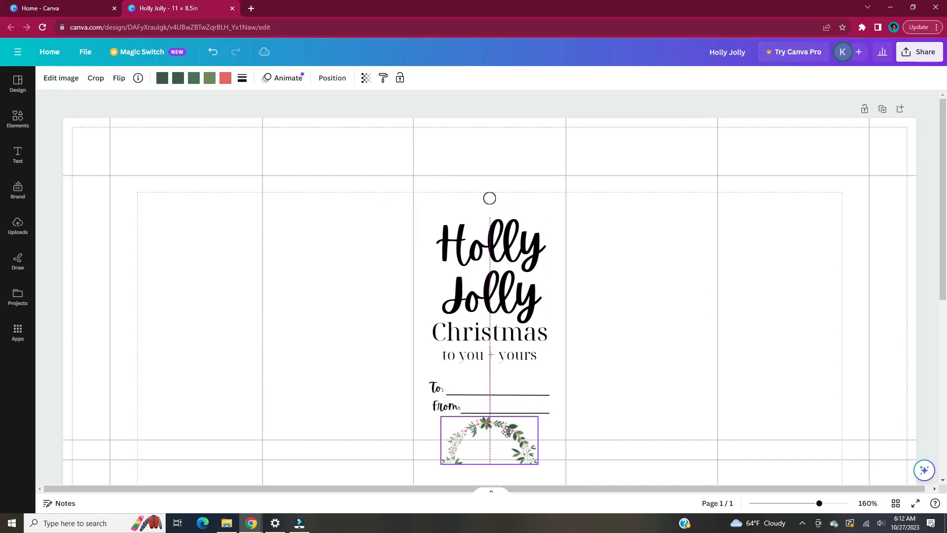
double_click(495, 449)
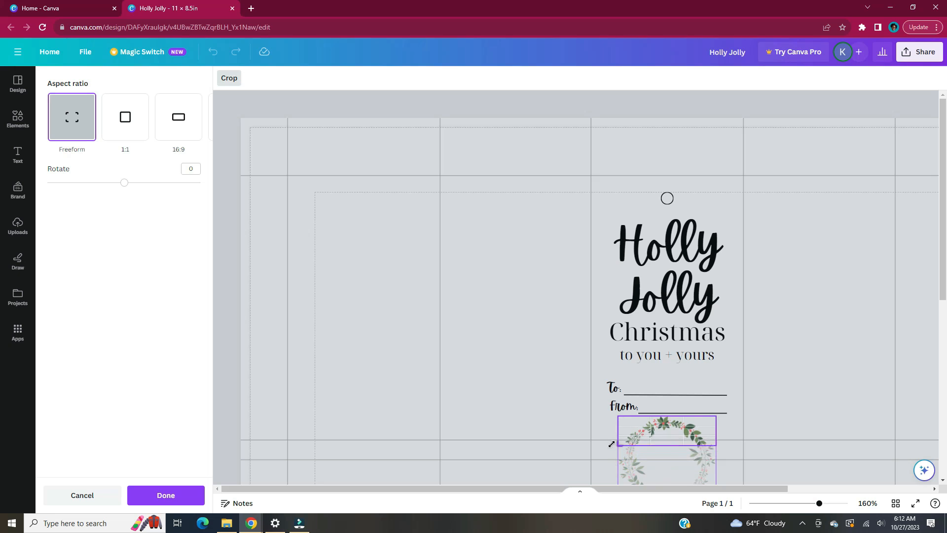
left_click(593, 145)
Place a wreath copy showing its lower curve along the tag's top edge and center the hole-punch circle beneath it.
left_click(496, 425)
key("ctrl+d")
left_click_drag(493, 478, 511, 405)
scroll(503, 441, "up", 2)
left_click_drag(508, 446, 482, 173)
scroll(497, 159, "up", 3)
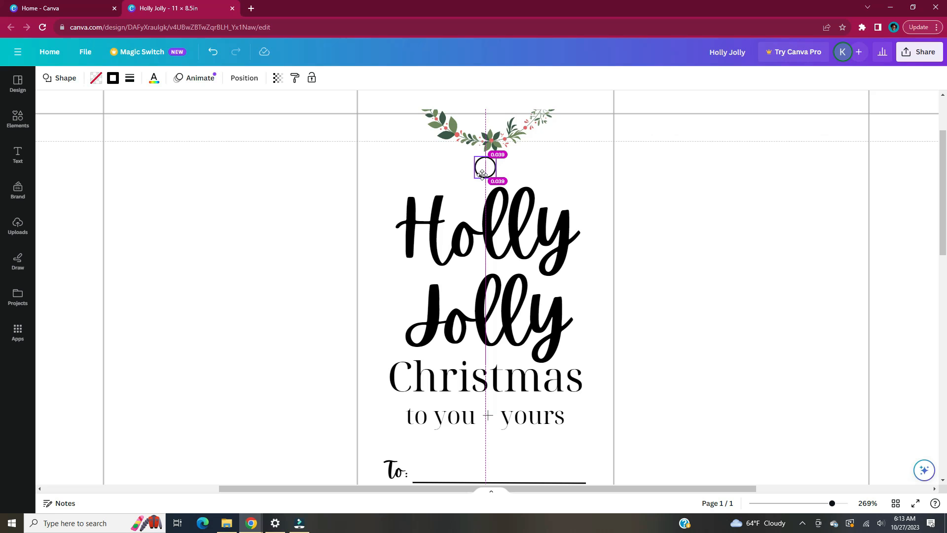
left_click(574, 177)
scroll(590, 203, "down", 3)
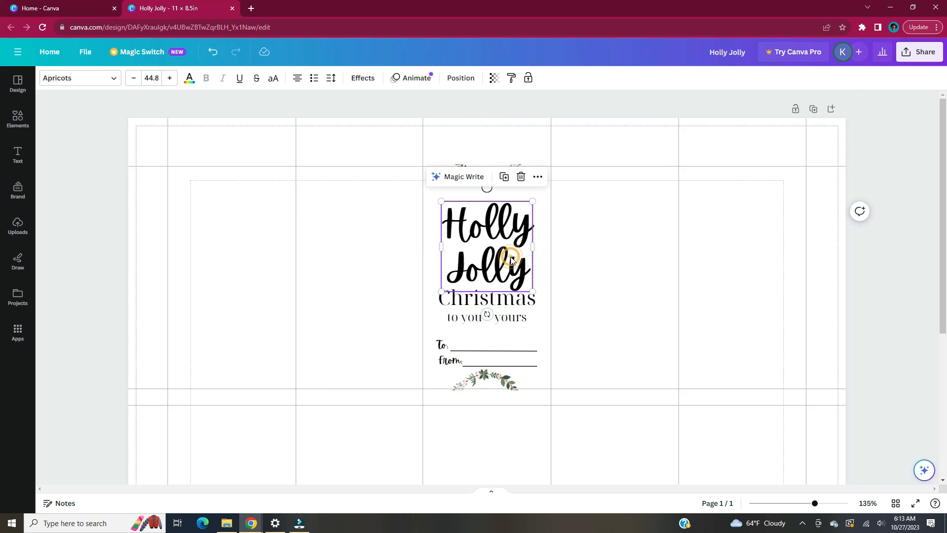
Place a copy of the "Holly Jolly" text on the adjacent left tag, reworded "Merry Christmas", reduced to size 29.5 and tilted diagonally.
left_click_drag(486, 237, 361, 259)
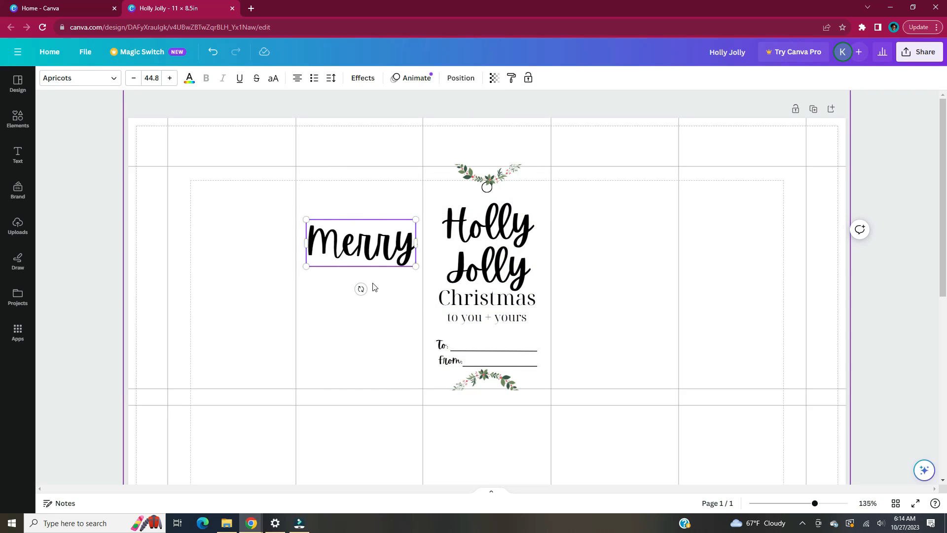
type("Christmas")
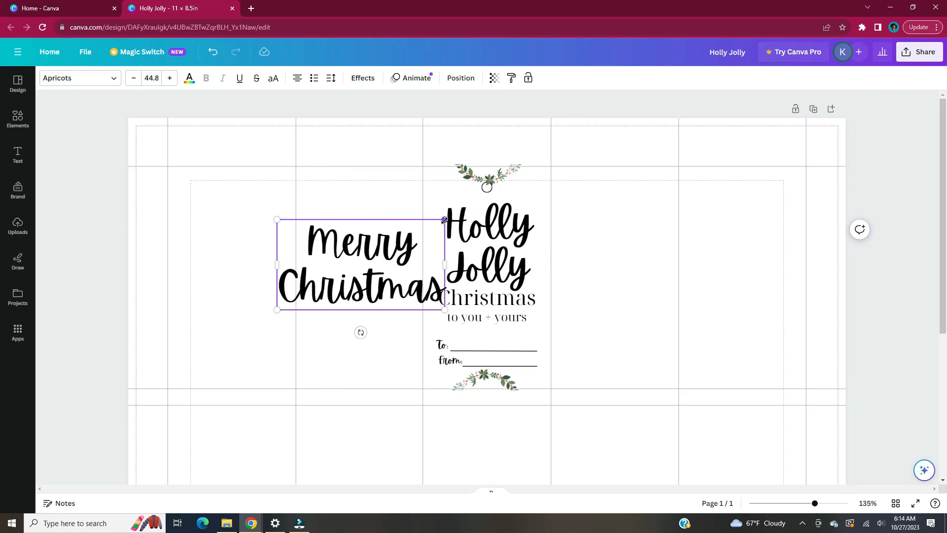
left_click_drag(360, 332, 380, 316)
left_click(384, 291)
left_click_drag(354, 284, 380, 320)
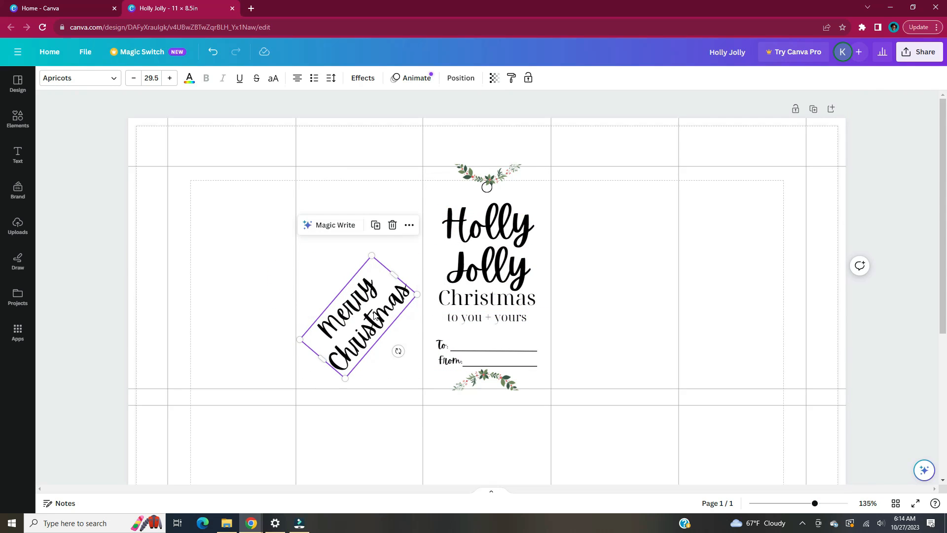
Duplicate the hole-punch circle twice and place the copies near the two upper corners of the "Merry Christmas" tag.
left_click(485, 188)
key("ctrl+d")
left_click_drag(502, 225, 332, 213)
key("ctrl+d")
left_click_drag(340, 219, 401, 212)
left_click_drag(319, 158, 396, 204)
left_click_drag(364, 211, 366, 212)
left_click(355, 197)
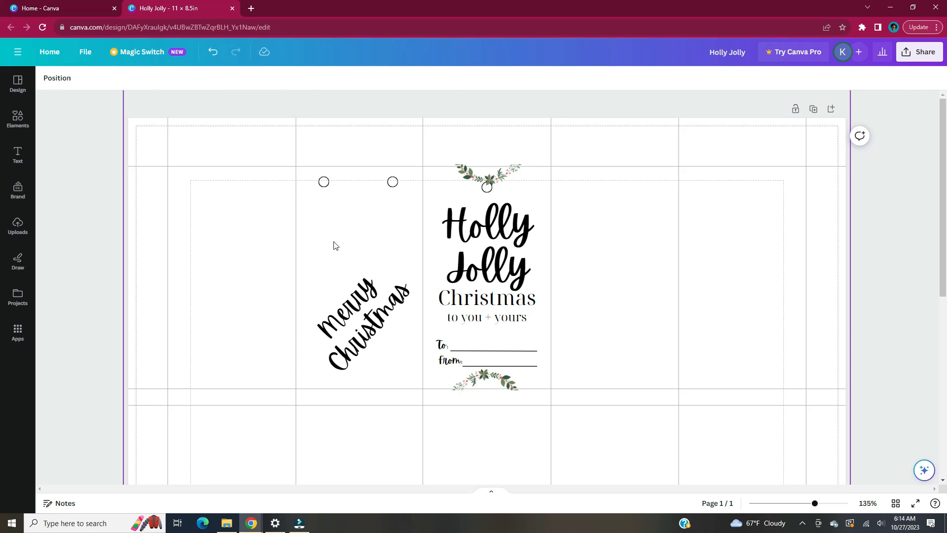
Duplicate the "Merry Christmas" text and trim the copies so one reads "Merry" and the other "Christmas".
left_click_drag(376, 316, 366, 230)
key("ctrl+d")
left_click(392, 202)
left_click(398, 202)
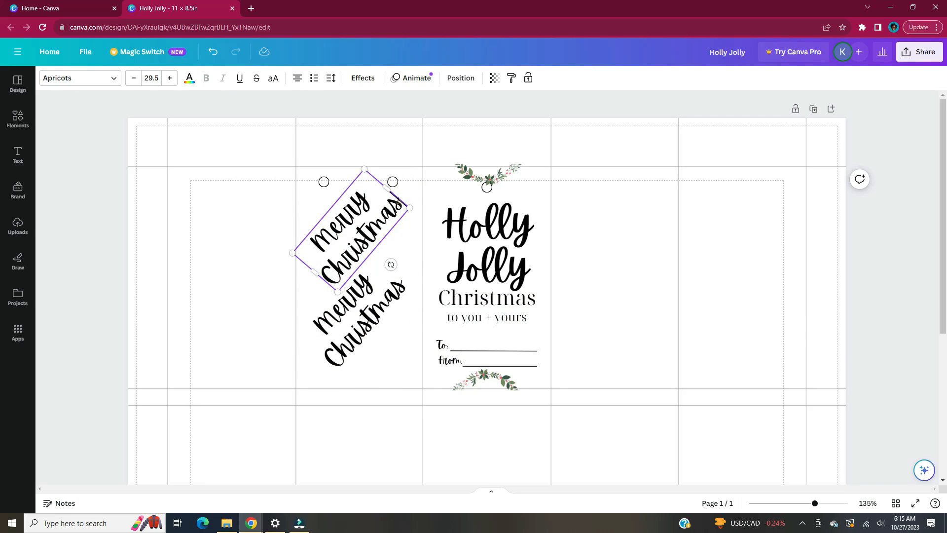
double_click(398, 202)
key("BackSpace")
double_click(345, 303)
key("BackSpace")
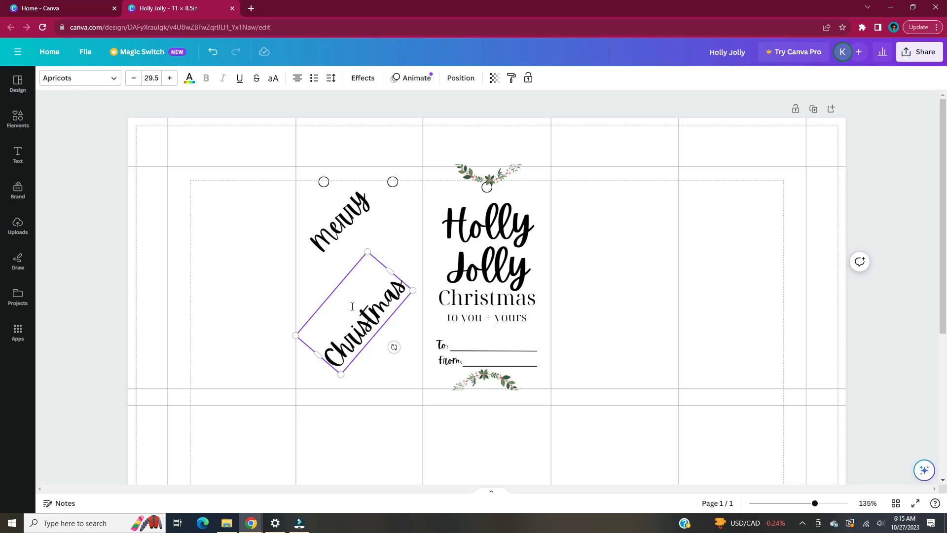
key("Delete")
Enlarge "Christmas" to size 38 and "Merry" to 31.8, positioning the two diagonal words close together.
left_click_drag(331, 294, 346, 263)
left_click_drag(339, 227, 357, 243)
left_click(351, 288)
left_click_drag(336, 323, 323, 354)
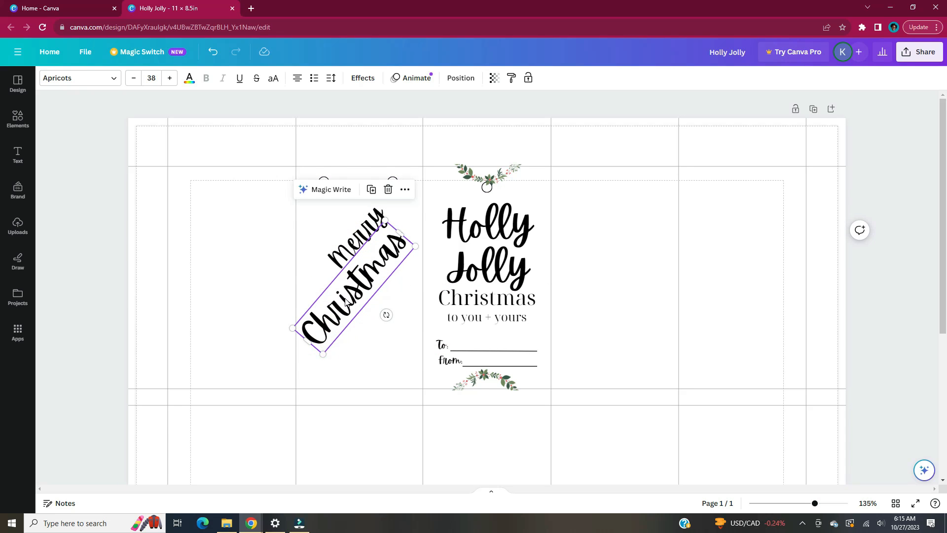
left_click(359, 241)
left_click_drag(381, 271, 383, 269)
left_click(365, 232)
left_click_drag(394, 197, 370, 225)
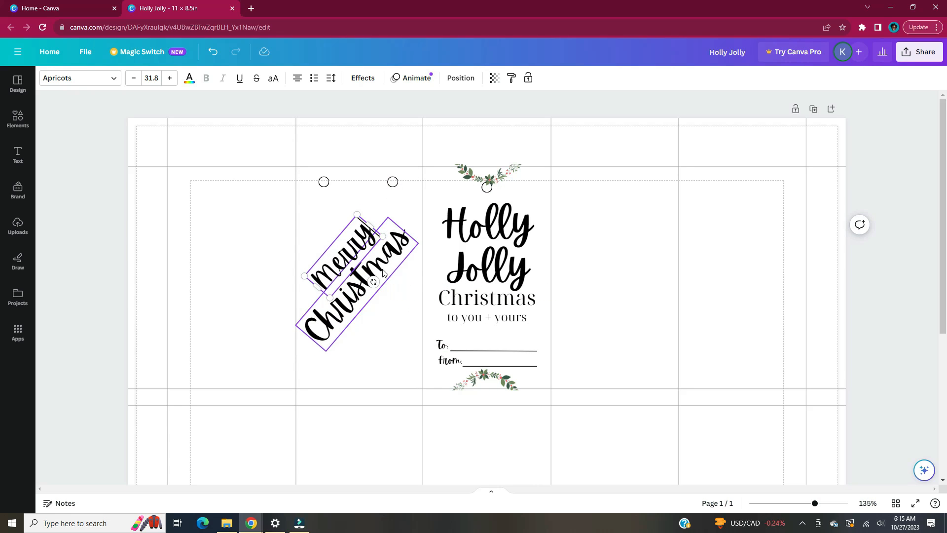
Nudge "Merry" up along "Christmas" and move both words together lower on the tag.
left_click(315, 247)
left_click_drag(342, 255, 358, 242)
left_click_drag(392, 352, 259, 221)
left_click_drag(369, 266, 375, 287)
left_click(74, 167)
Insert the graphic of stacked wrapped presents and shrink it to fit the upper part of the "Merry Christmas" tag.
left_click(18, 118)
scroll(126, 285, "down", 3)
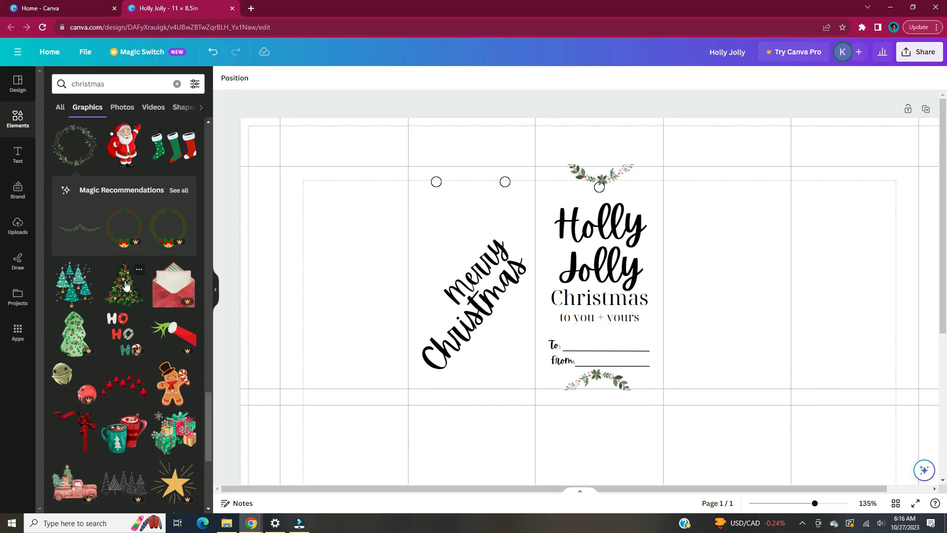
scroll(126, 285, "down", 3)
left_click(173, 284)
left_click_drag(820, 182, 478, 366)
left_click_drag(463, 463, 407, 204)
left_click_drag(493, 350, 398, 275)
left_click_drag(361, 226, 451, 234)
mouse_move(500, 276)
left_mouse_down()
mouse_move(477, 257)
mouse_move(493, 273)
left_mouse_up()
left_click_drag(454, 235, 457, 233)
left_click(514, 105)
Slide "Merry" down along "Christmas" and rotate both words together to a steeper angle.
left_click_drag(469, 280, 444, 306)
left_click(527, 293)
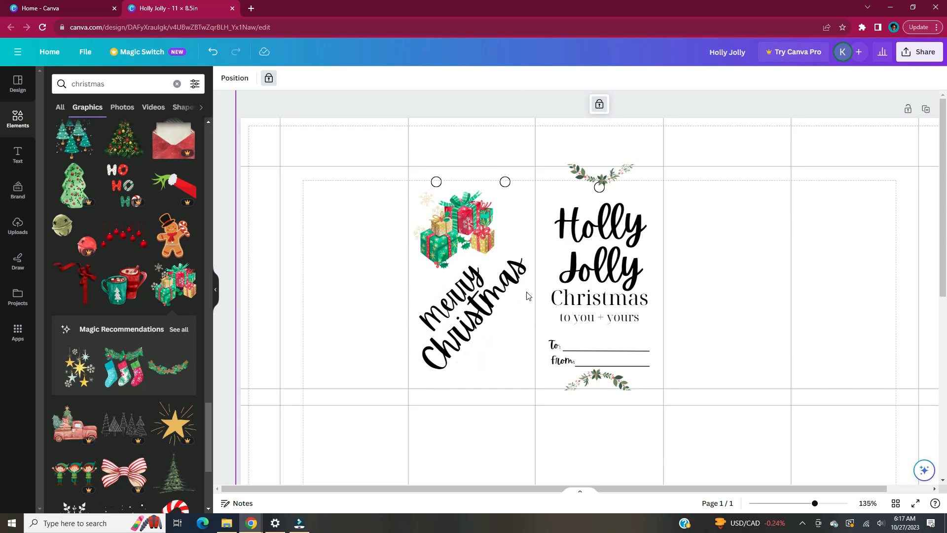
left_click(471, 235)
scroll(179, 225, "down", 5)
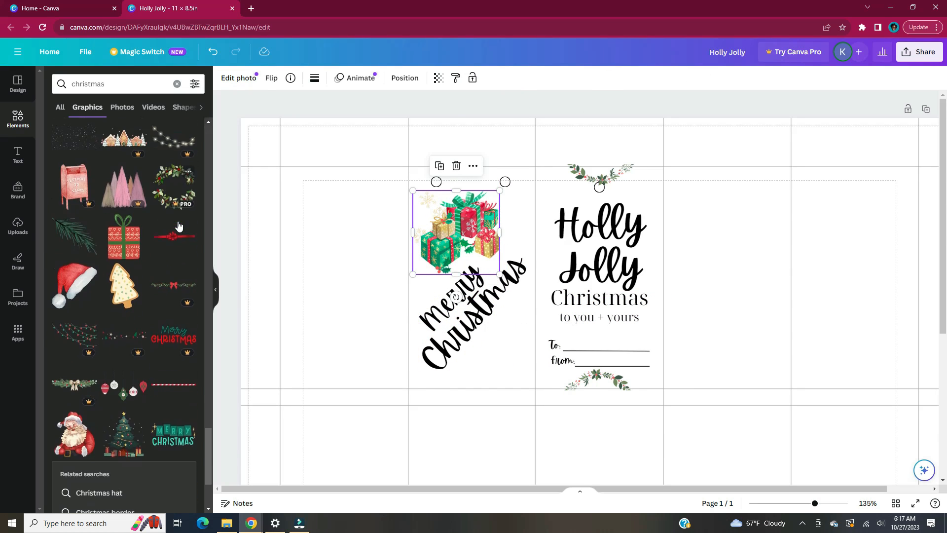
scroll(179, 226, "down", 10)
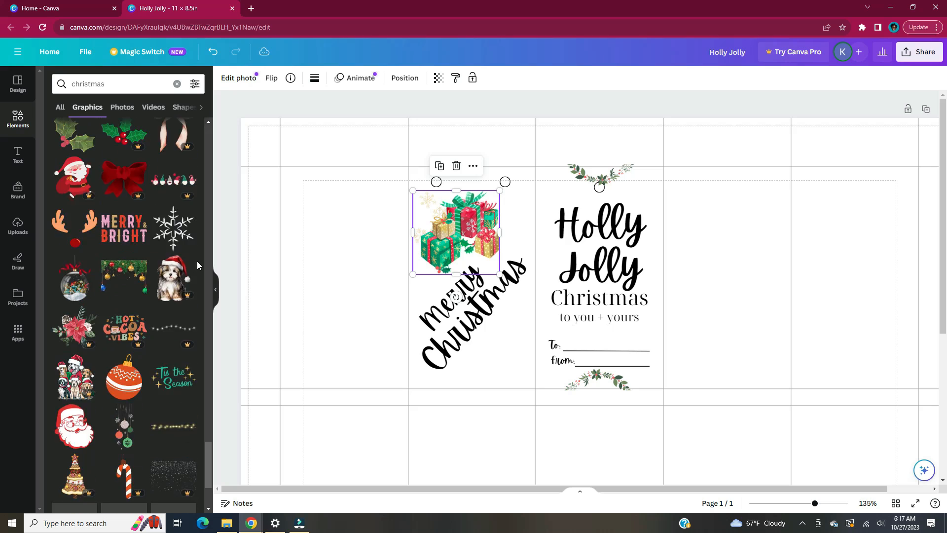
scroll(197, 261, "down", 10)
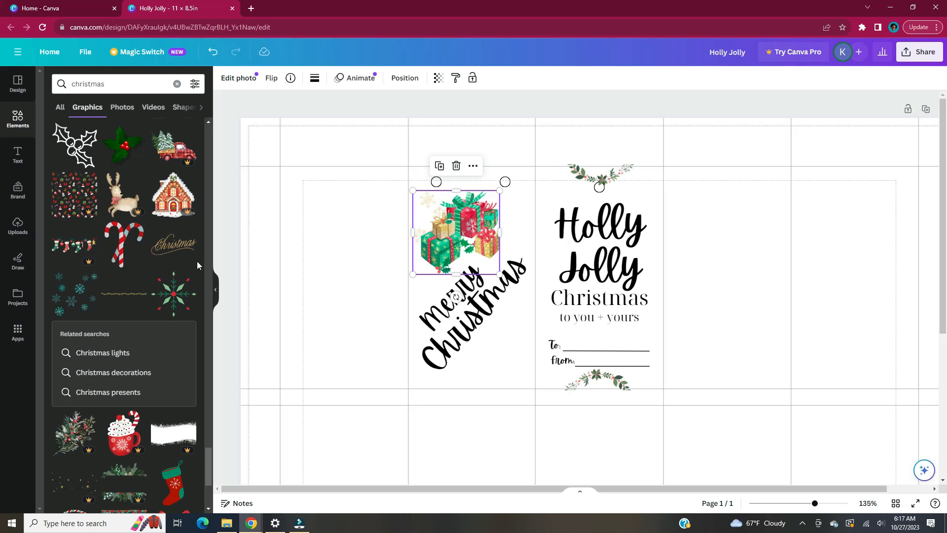
left_click_drag(359, 291, 446, 358)
left_click_drag(473, 402, 494, 400)
left_click(375, 296)
left_click(458, 232)
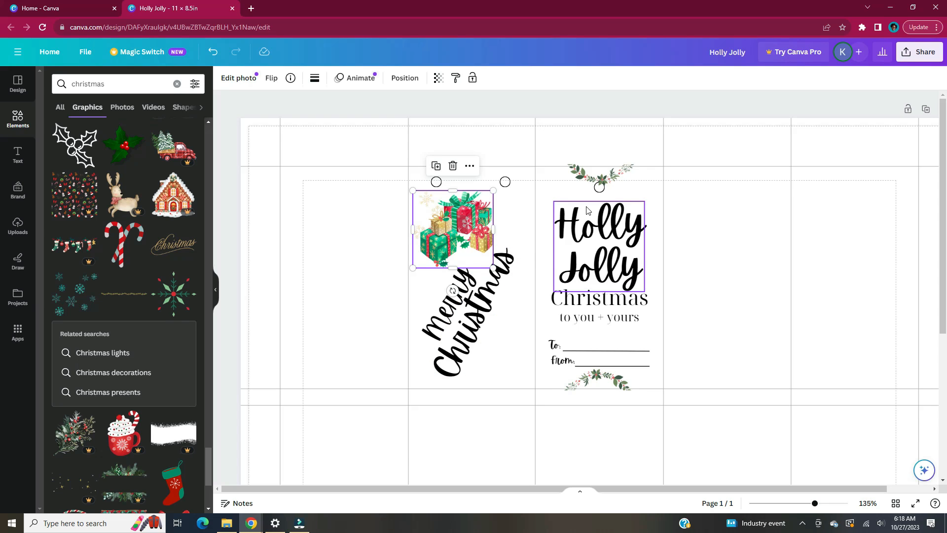
left_click(482, 335)
left_click(432, 128)
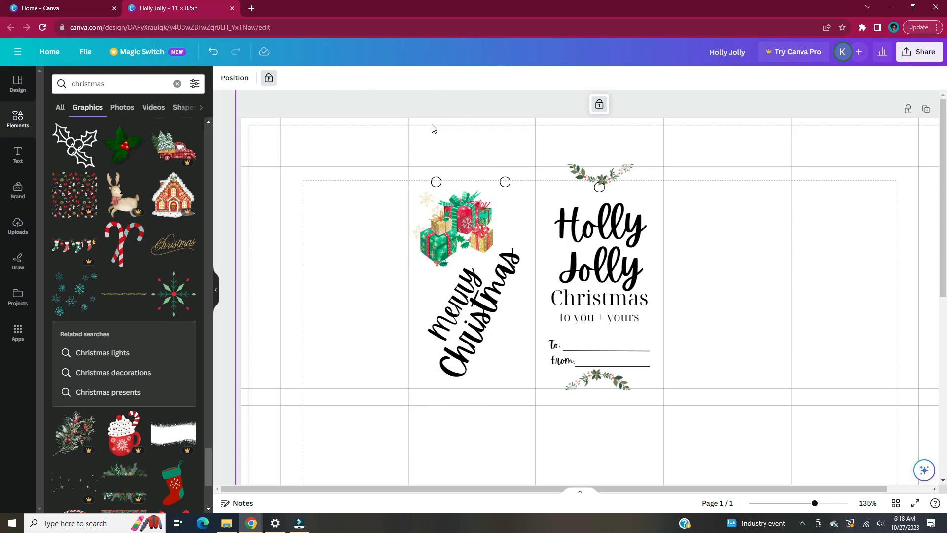
Replace the stacked presents graphic with the snowy decorated Christmas tree, shrunk to fit the upper part of the "Merry Christmas" tag.
scroll(192, 251, "down", 14)
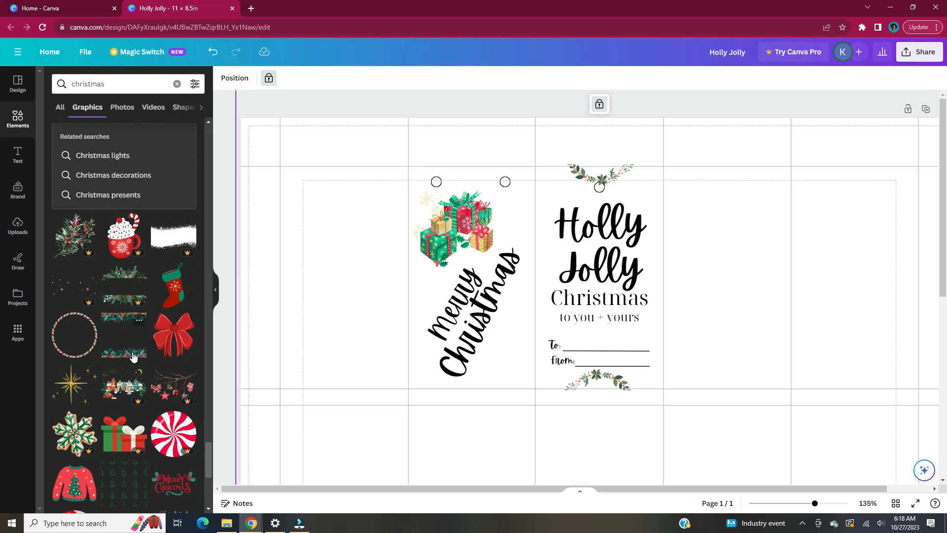
left_click(468, 227)
key("Delete")
left_click(173, 336)
left_click_drag(584, 456, 331, 326)
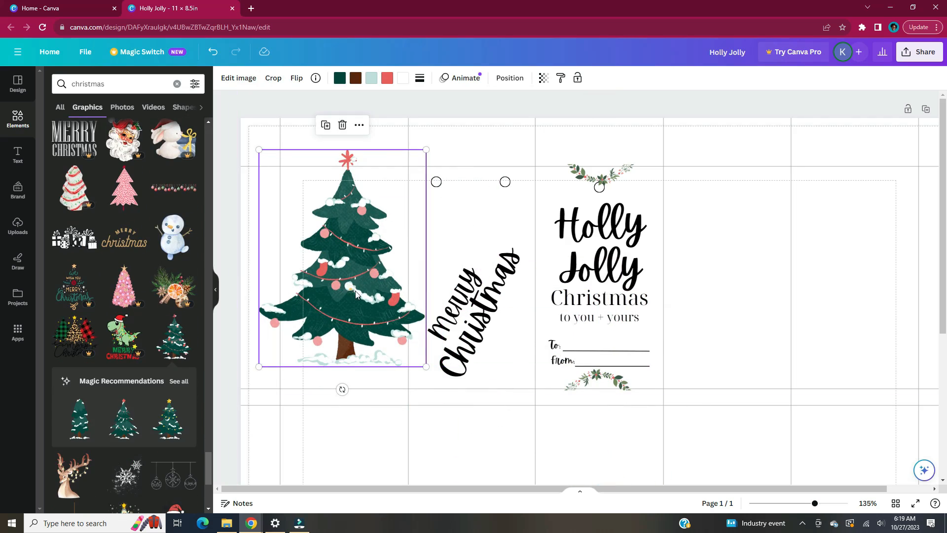
left_click_drag(356, 295, 476, 309)
left_click_drag(546, 380, 491, 307)
left_click_drag(444, 266, 479, 290)
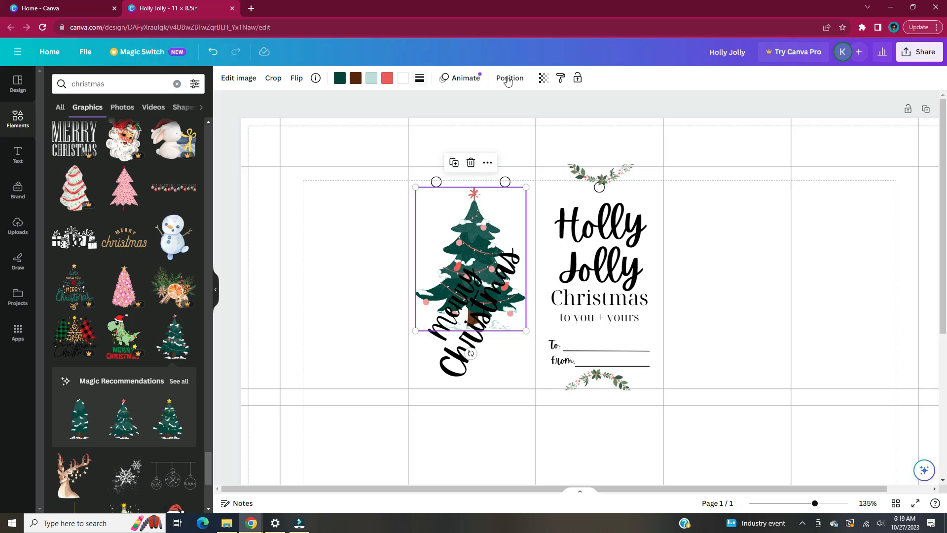
Make the tree graphic partly transparent behind the "Merry Christmas" words.
left_click(543, 78)
left_click_drag(517, 120, 507, 121)
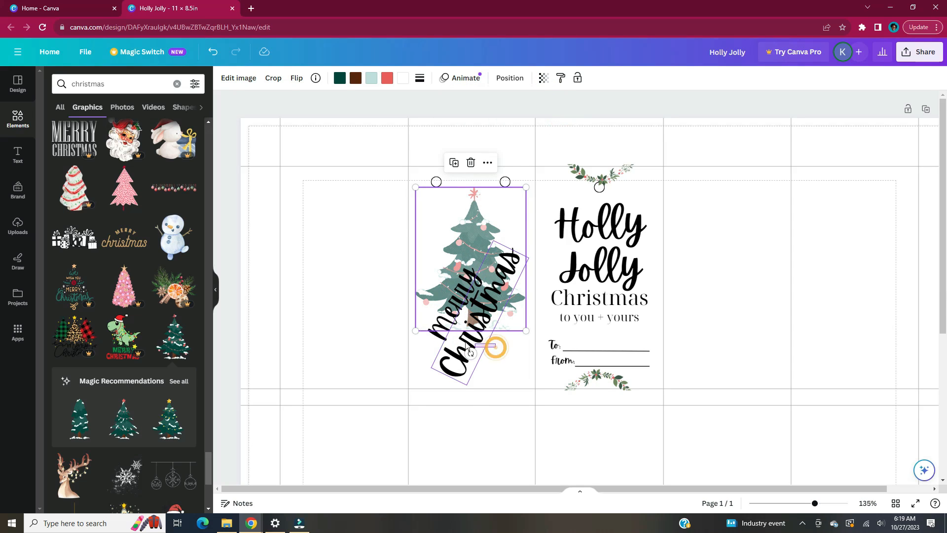
left_click_drag(466, 343, 435, 335)
left_click(397, 310)
Straighten "Merry" and "Christmas" to horizontal, shrink them to the tag width with "Merry" at size 25.7, and stack them.
left_click(451, 311)
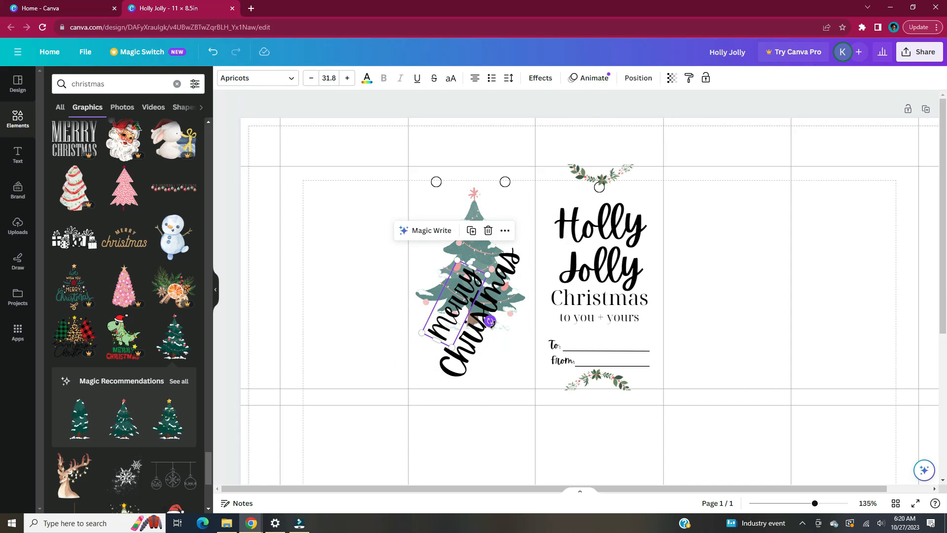
left_click_drag(488, 320, 455, 344)
left_click(471, 338)
left_click_drag(518, 332, 479, 355)
left_click_drag(486, 318, 486, 345)
left_click_drag(548, 360, 521, 351)
left_click_drag(496, 342, 502, 350)
left_click_drag(464, 309, 460, 329)
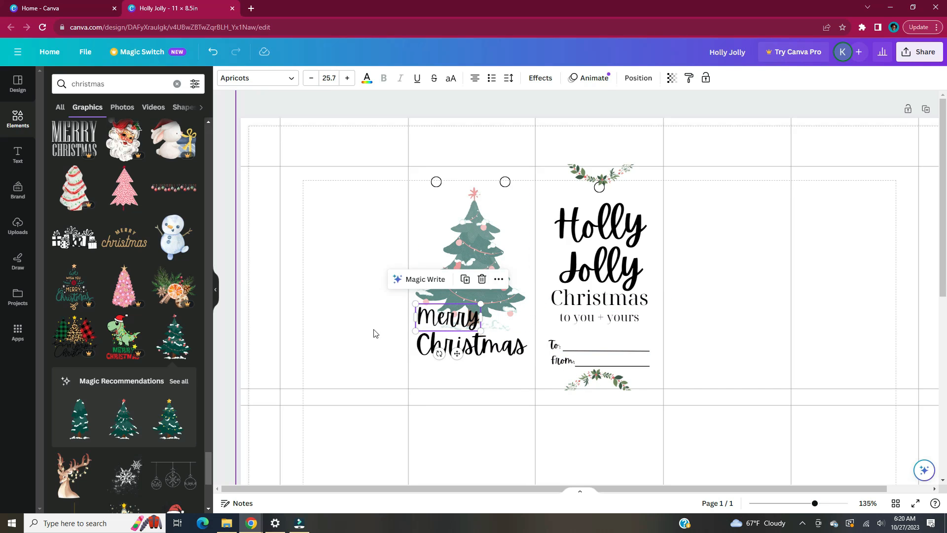
Move "Merry" and "Christmas" together down to the lower part of the tag.
left_click_drag(366, 329, 413, 342)
left_click(439, 321)
left_click(447, 345, "shift")
left_click_drag(451, 318, 451, 336)
Raise the tree above the greeting so they no longer overlap and restore the tree to full opacity.
left_click_drag(476, 251, 476, 239)
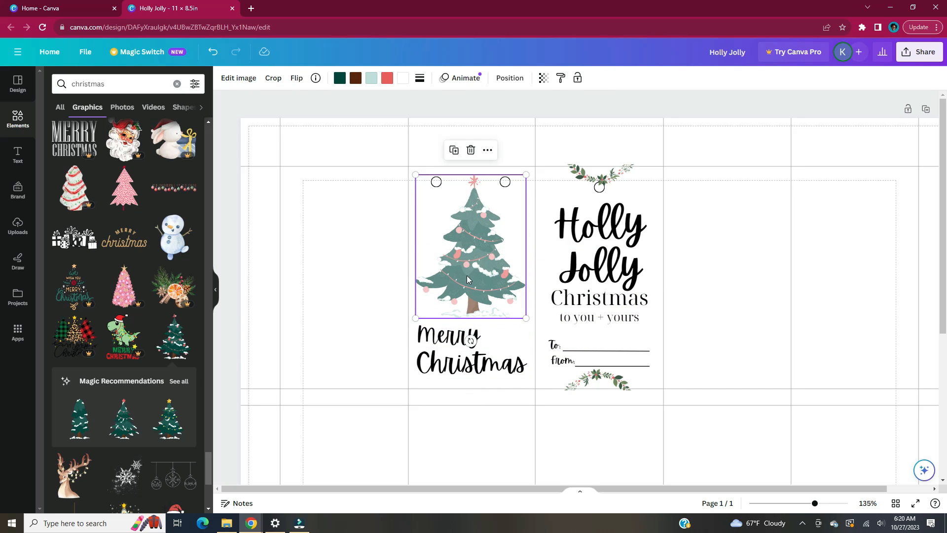
left_click(542, 77)
left_click_drag(507, 119, 615, 120)
left_click(372, 205)
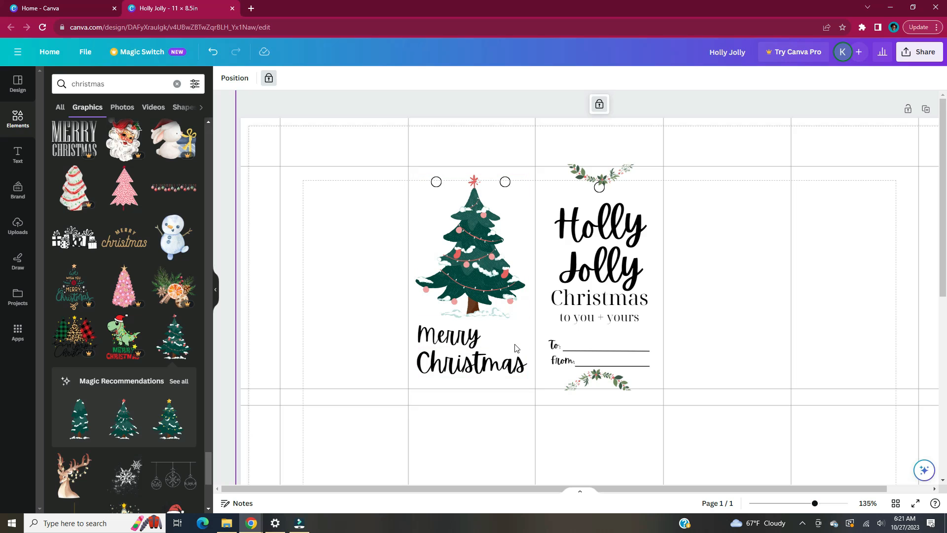
Insert the green gift box with the red bow, shrink it and place it tilted beside "Merry".
scroll(139, 296, "down", 5)
left_click(173, 381)
left_click_drag(778, 179, 546, 456)
left_click_drag(481, 471, 517, 263)
left_click_drag(582, 399, 508, 327)
left_click(697, 148)
Insert the dark green hanging ornament on the blank tag beside the tree tag and copy the two punch holes onto it.
left_click(75, 193)
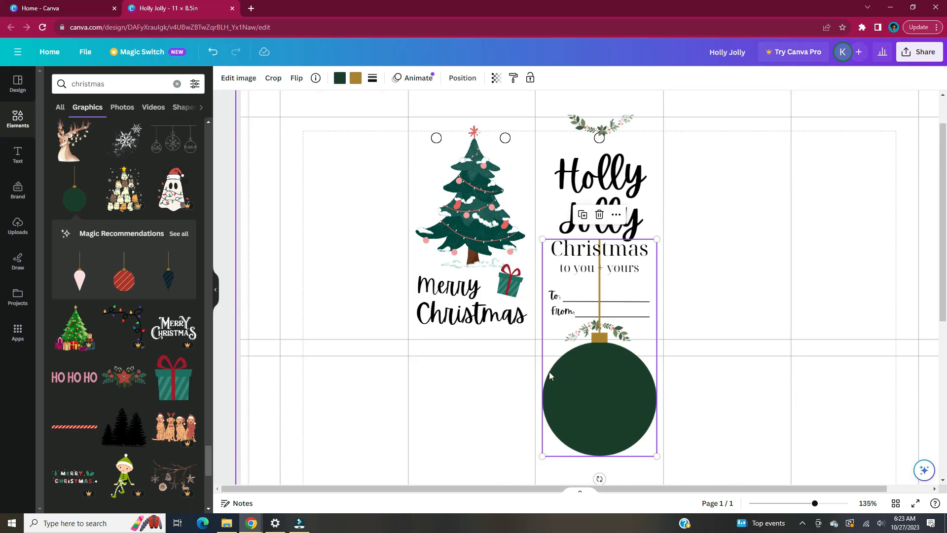
left_click_drag(598, 401, 360, 292)
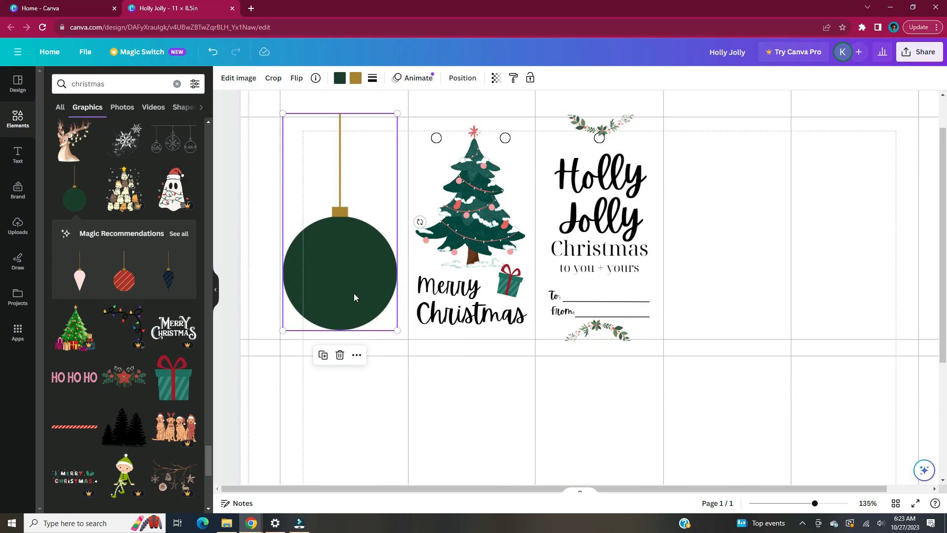
left_click(599, 142)
left_click(505, 138)
left_click(437, 138, "shift")
key("ctrl+d")
left_click_drag(488, 174, 352, 166)
Add the matching red striped ornament, then shrink both ornaments to the same size and overlap them on the tag.
left_click(179, 234)
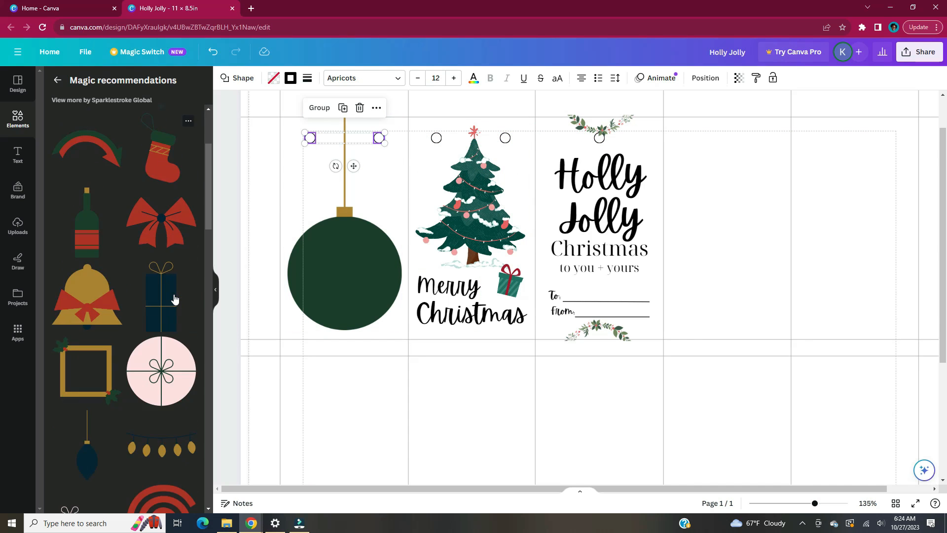
scroll(174, 299, "down", 10)
scroll(174, 298, "down", 5)
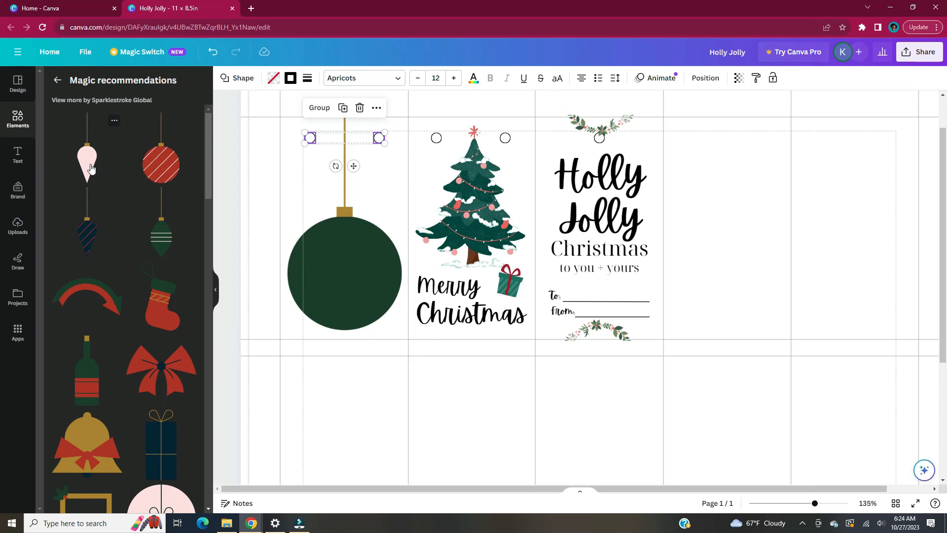
left_click(156, 167)
left_click_drag(610, 419, 355, 320)
left_click_drag(266, 190, 370, 271)
left_click_drag(370, 271, 369, 248)
left_click_drag(398, 340, 335, 207)
left_click_drag(318, 167, 311, 201)
left_click(317, 193)
left_click(302, 196)
scroll(356, 225, "down", 4)
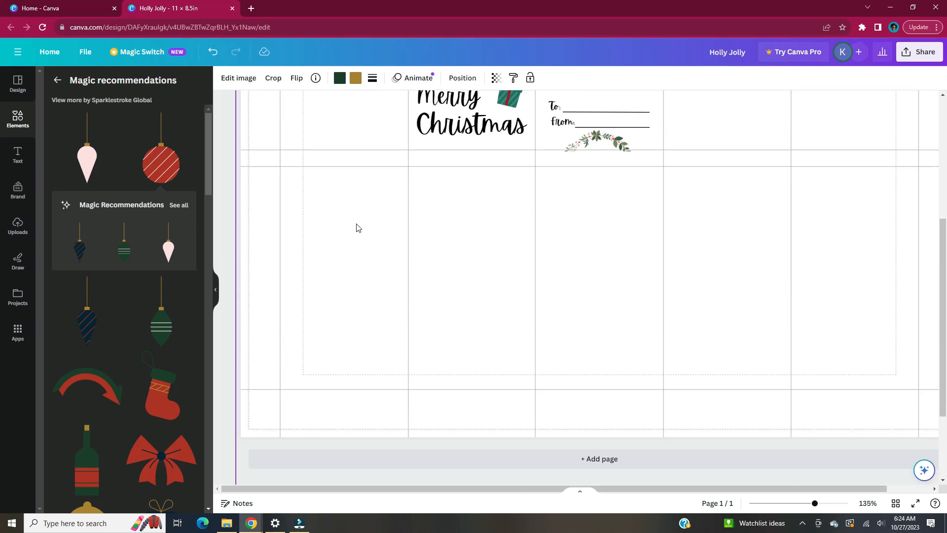
left_click(217, 292)
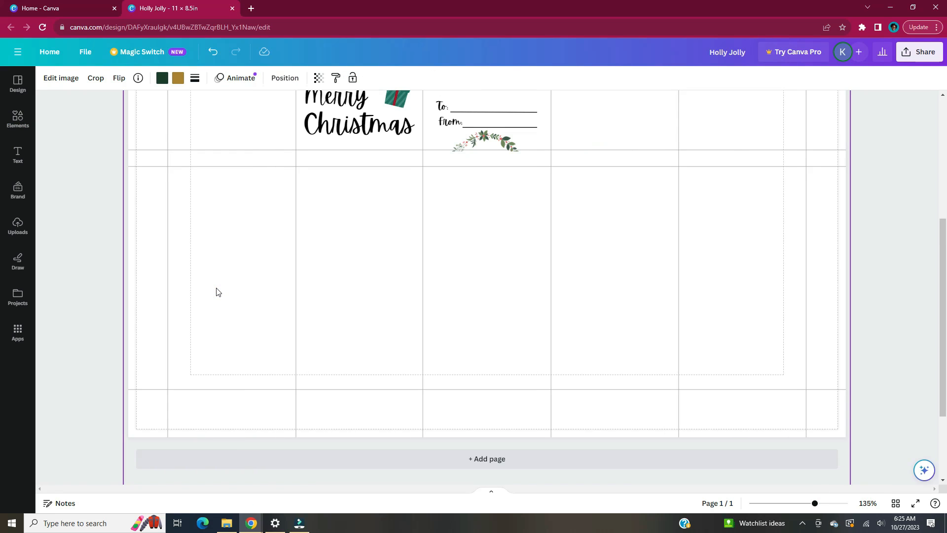
scroll(217, 291, "down", 2)
scroll(217, 291, "up", 2)
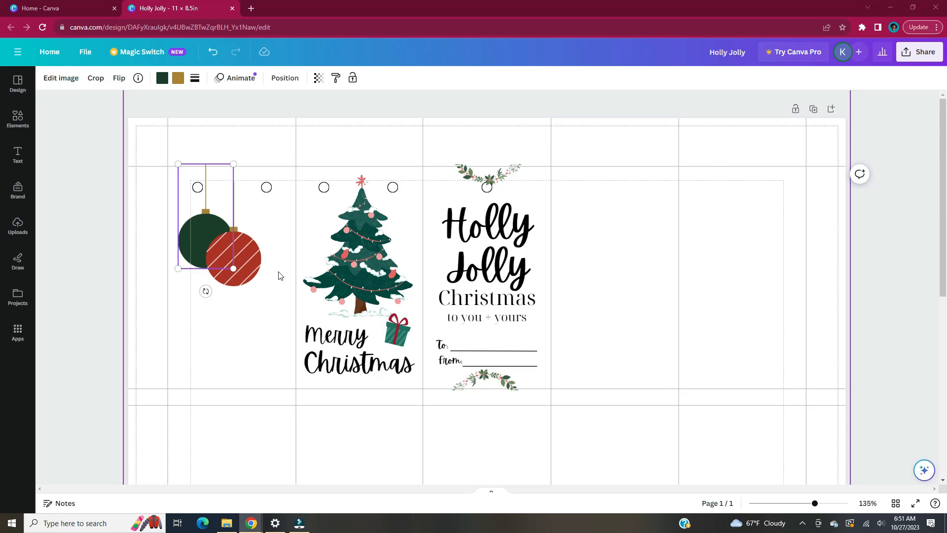
Duplicate the dark green ornament and place the copy on the opposite side of the red striped one.
scroll(253, 361, "up", 3)
scroll(252, 360, "down", 2)
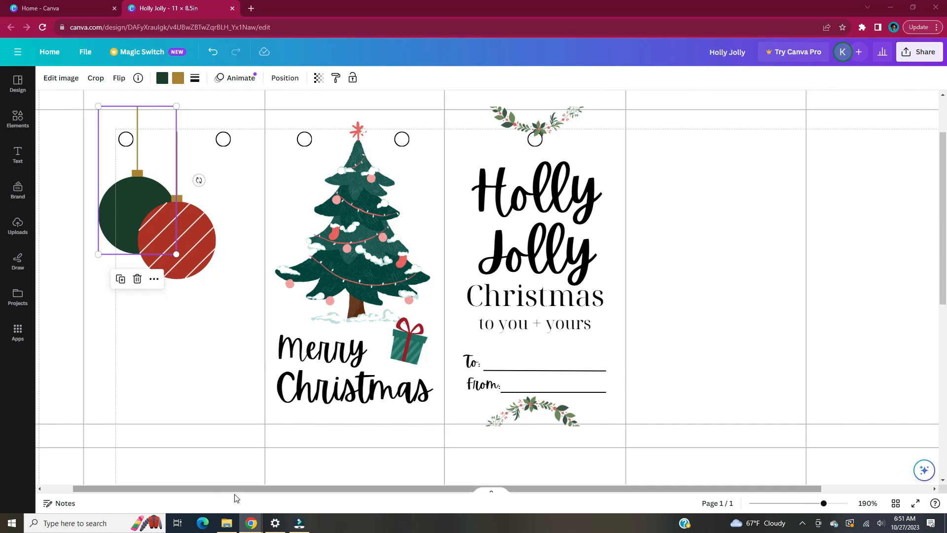
left_click_drag(234, 488, 202, 488)
left_click(108, 271)
left_click(157, 246)
key("ctrl+d")
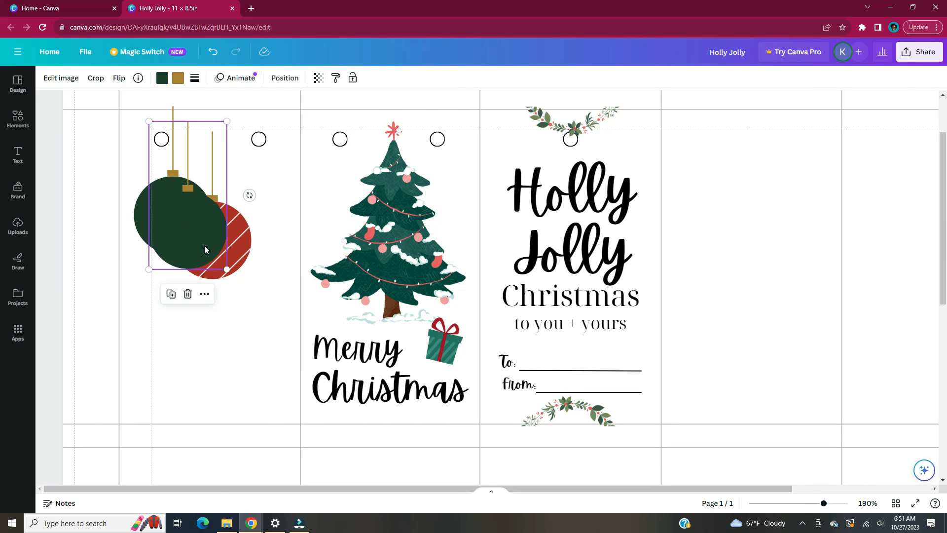
left_click_drag(204, 244, 270, 215)
Recolour the copied ornament to the lighter muted green document colour and move it closer to the red striped ornament.
left_click(163, 79)
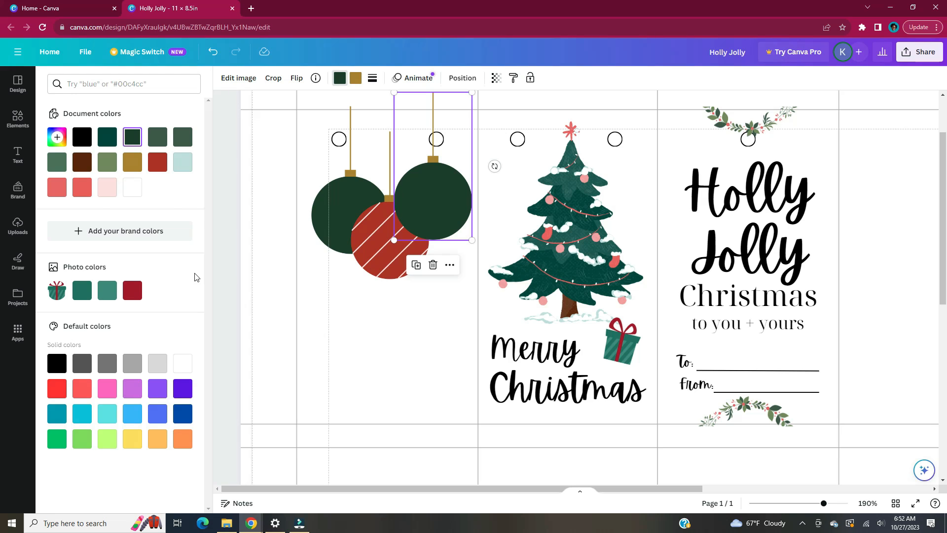
left_click(57, 162)
mouse_move(423, 211)
left_mouse_down()
mouse_move(415, 210)
mouse_move(427, 209)
left_mouse_up()
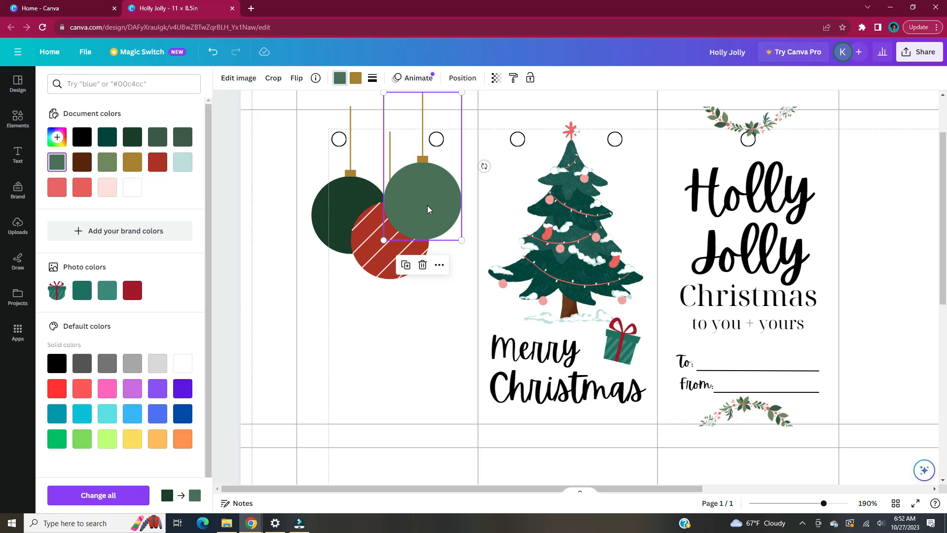
Reorder the layers so the light green ornament sits behind the red striped and dark green ornaments.
right_click(427, 205)
mouse_move(460, 326)
left_click(641, 414)
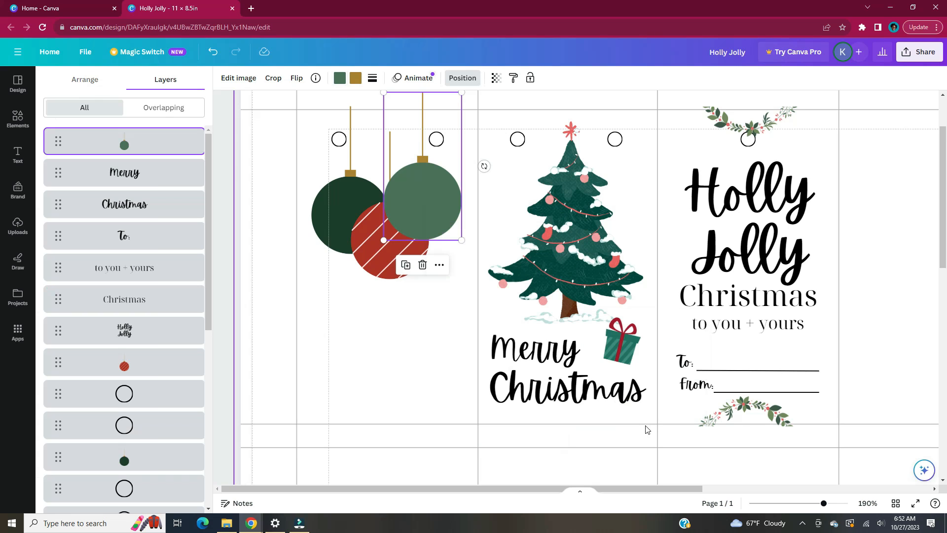
left_click_drag(142, 142, 141, 302)
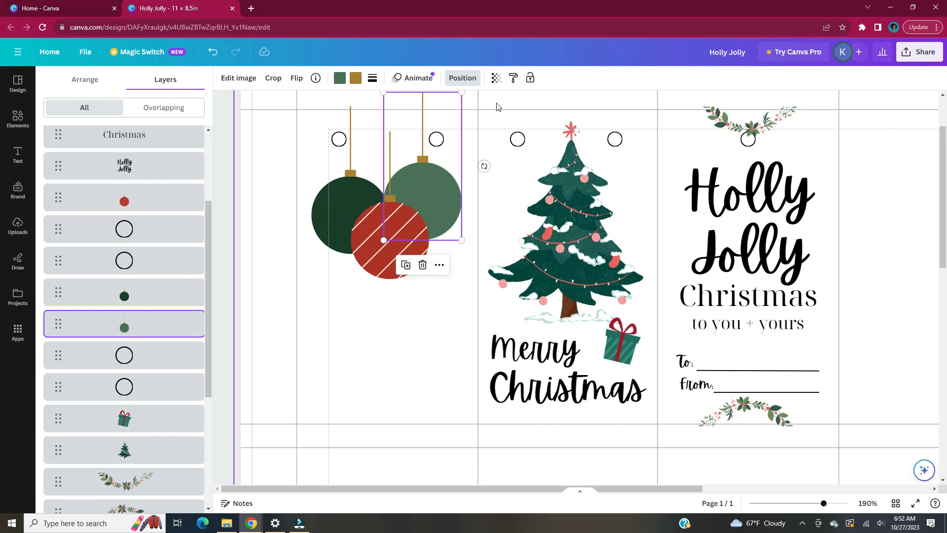
left_click(462, 78)
left_click(56, 197)
Fine-tune the position of the light green ornament within the group of three.
scroll(55, 198, "up", 1)
left_click(215, 309)
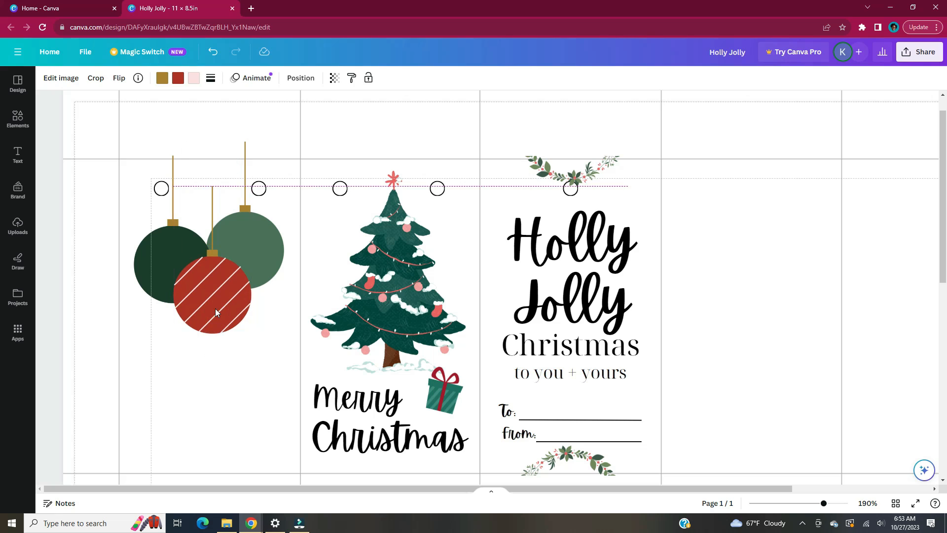
left_click(268, 273)
left_click_drag(269, 274, 268, 270)
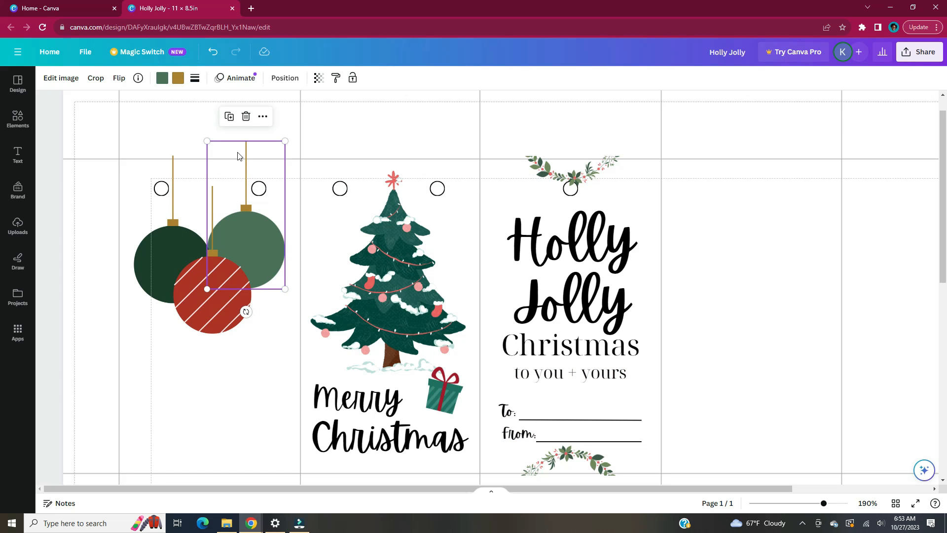
left_click(52, 191)
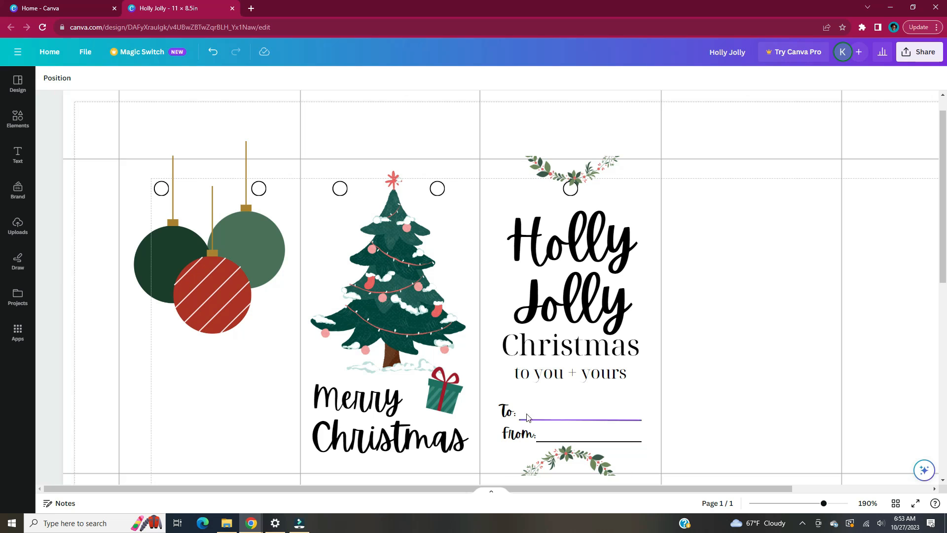
Duplicate the "To:" and "From:" labels with their writing lines and place the copies below the ornaments.
left_click_drag(484, 397, 157, 435)
key("ctrl+d")
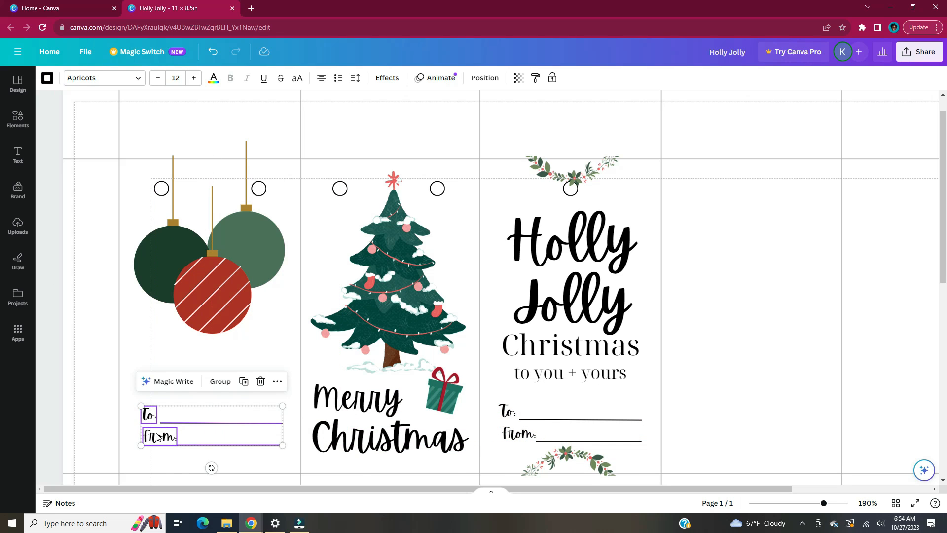
left_click(131, 425)
Change the font of the ornament tag's "To:" and "From:" labels to Noto Serif Display.
left_click(148, 414)
left_click(104, 77)
left_click(121, 203)
left_click(337, 435)
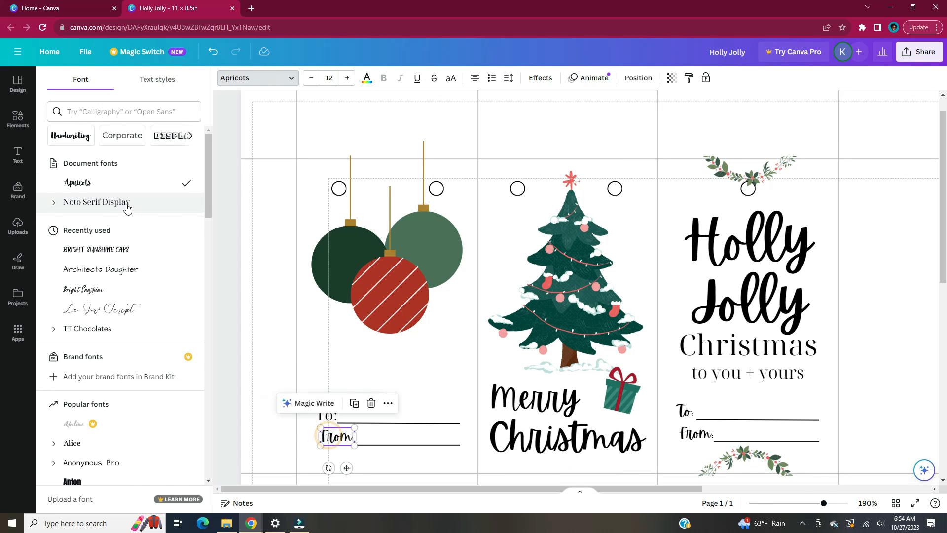
left_click(126, 202)
left_click(232, 292)
Shrink the ornament tag's "To:" and "From:" labels together and realign the two writing lines with them.
left_click(143, 415)
left_click(159, 437, "shift")
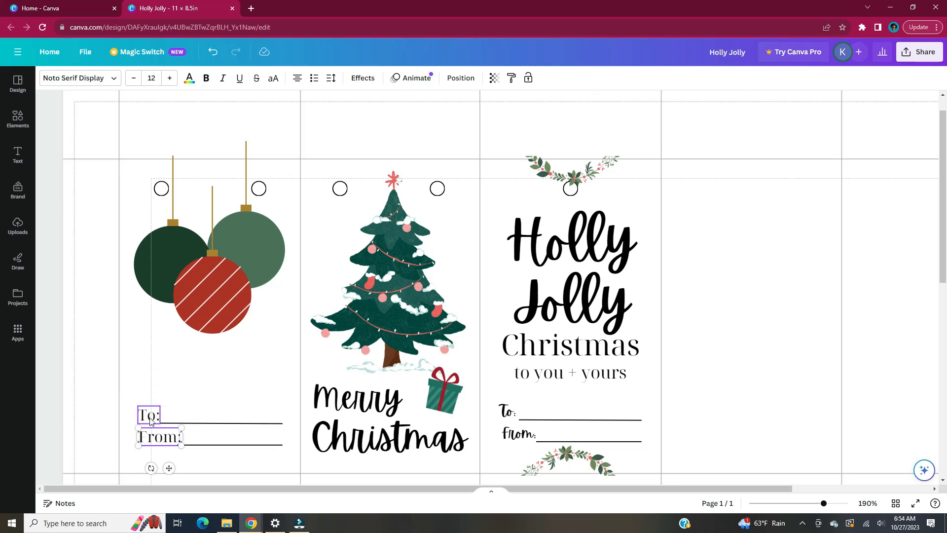
left_click_drag(181, 445, 174, 438)
mouse_move(187, 415)
left_mouse_down()
mouse_move(202, 446)
mouse_move(204, 420)
mouse_move(188, 420)
left_mouse_up()
left_click(91, 423)
left_click_drag(284, 419, 284, 419)
left_click(89, 409)
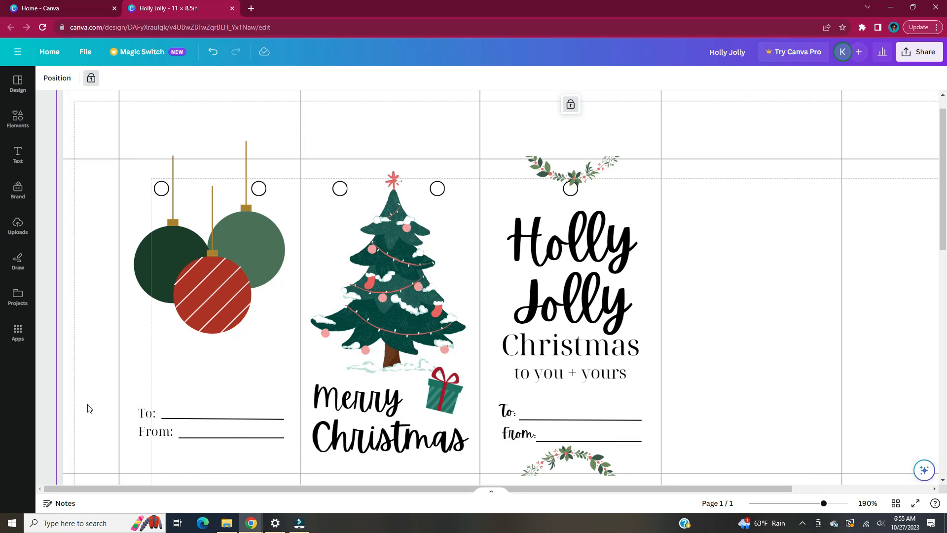
Replace the copied "Christmas" text on the blank tag below the tree tag with "Joy to the World" on two lines.
scroll(567, 271, "down", 3)
scroll(590, 265, "up", 1)
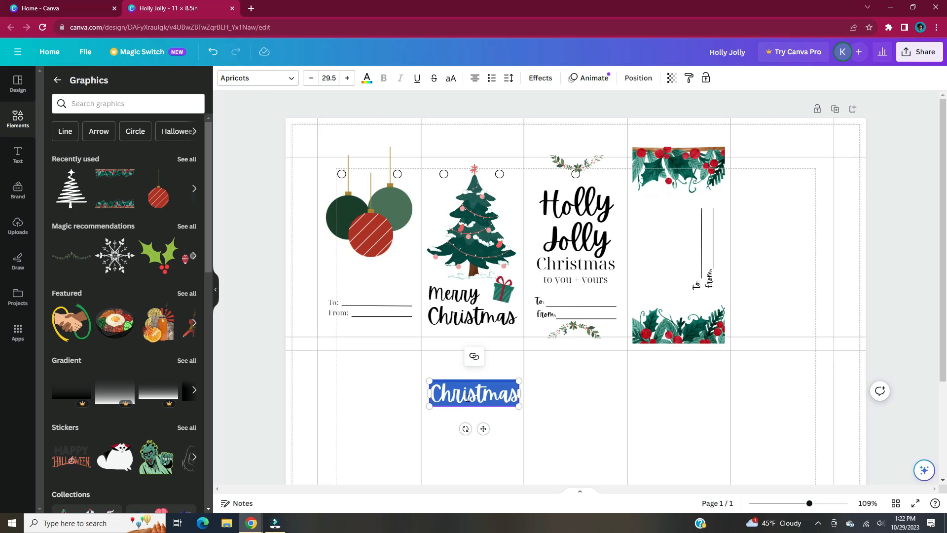
type("Joy to the")
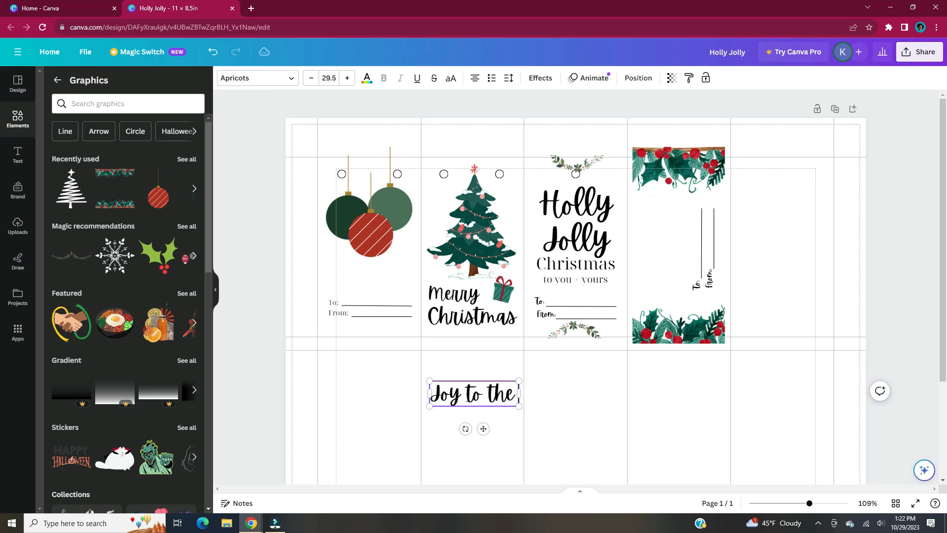
type("World")
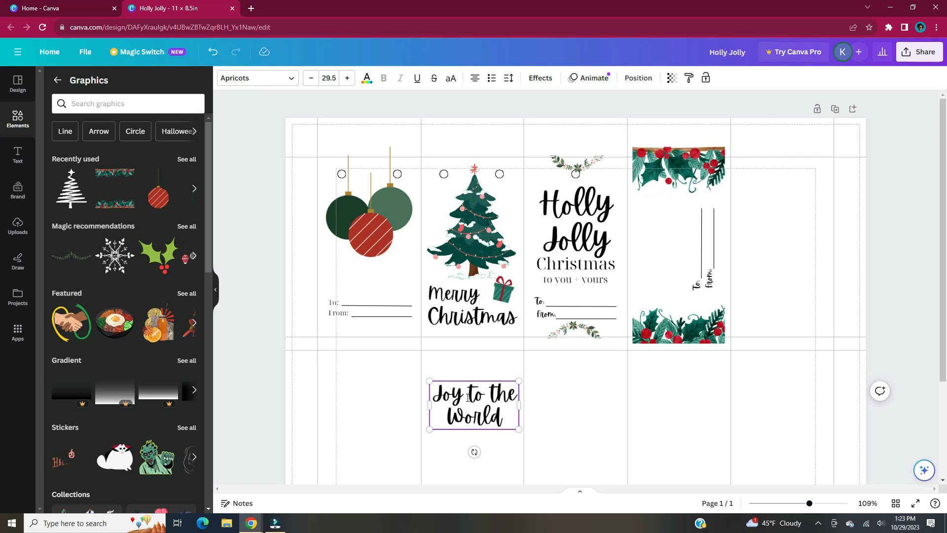
Change the font of the "Joy to the World" text to Ahsing and widen its text box.
scroll(519, 345, "down", 4)
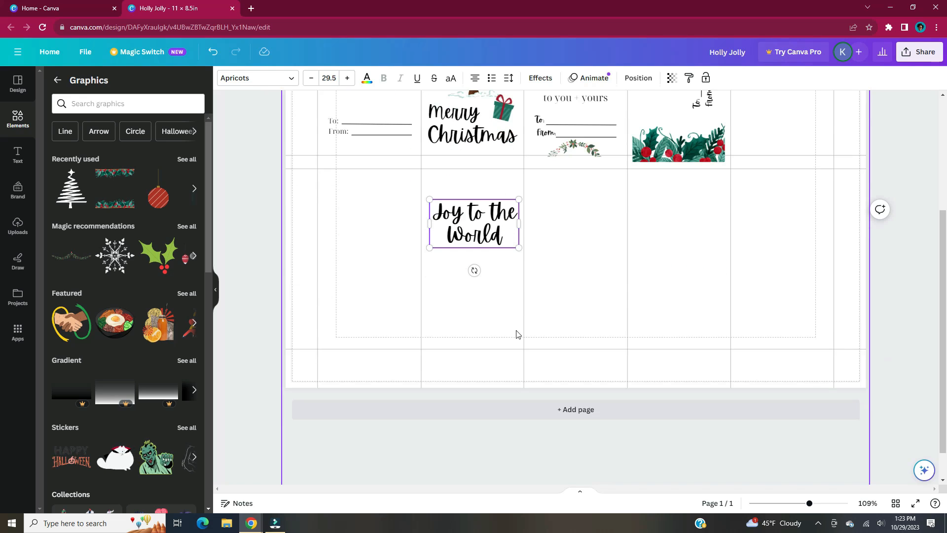
scroll(508, 255, "up", 1)
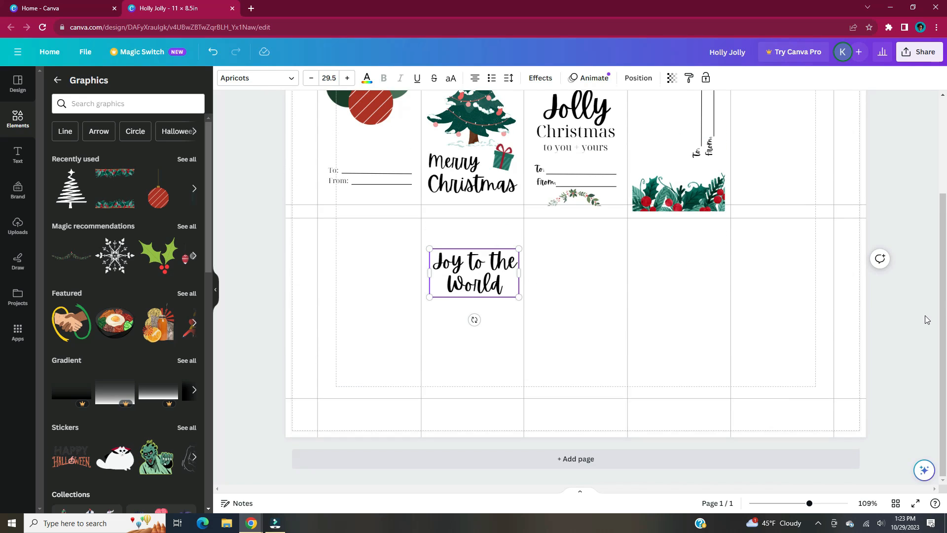
scroll(919, 318, "up", 1)
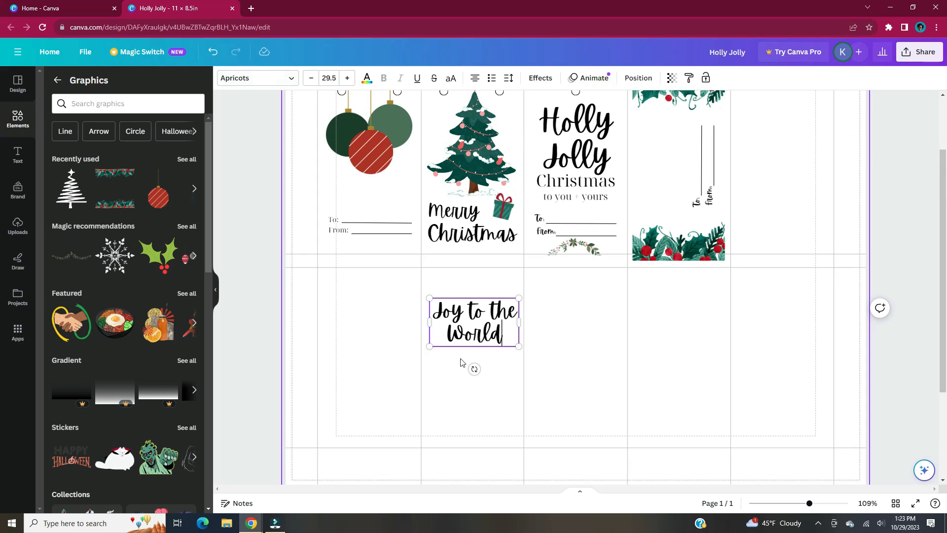
key("ctrl+a")
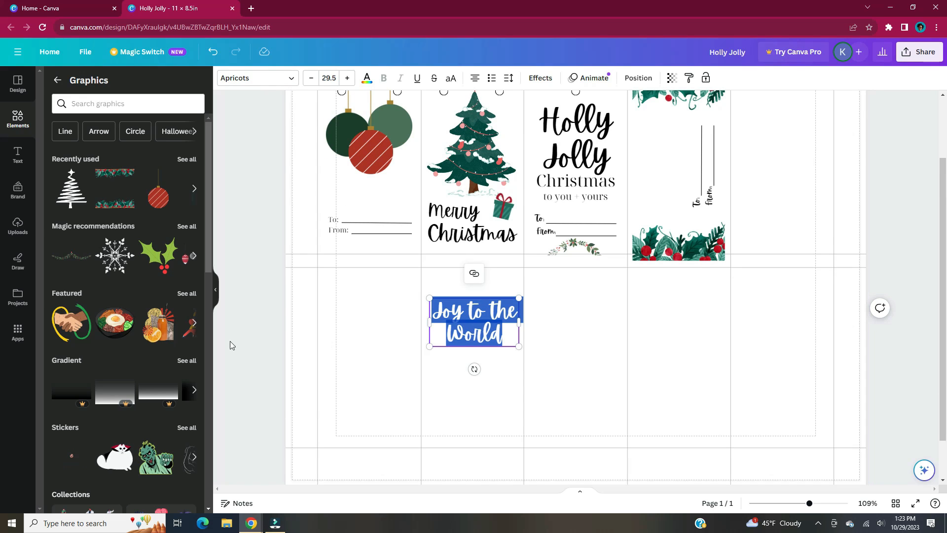
left_click(215, 290)
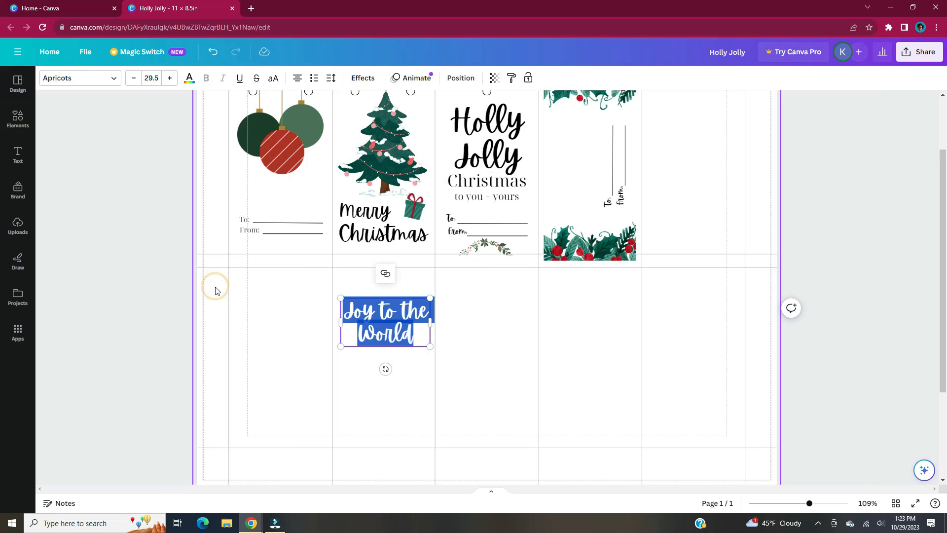
left_click(117, 215)
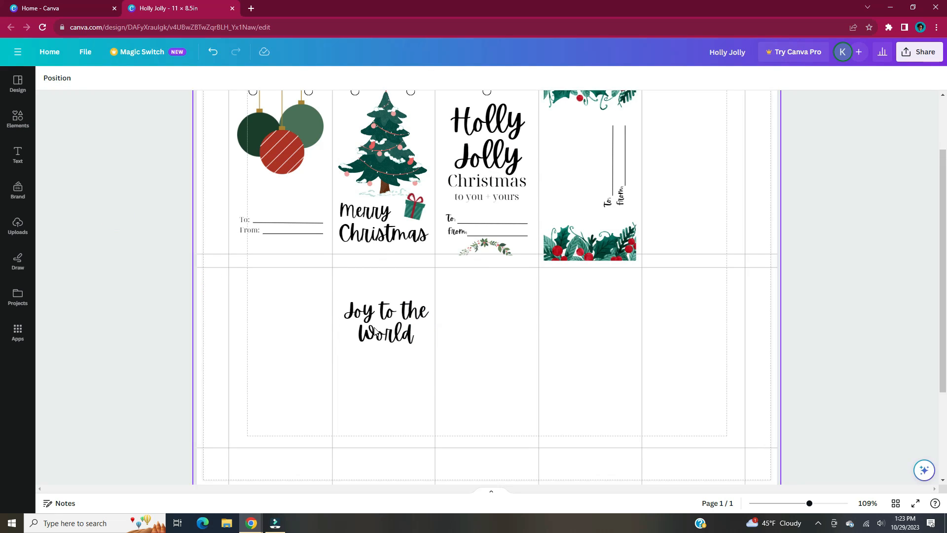
left_click(397, 330)
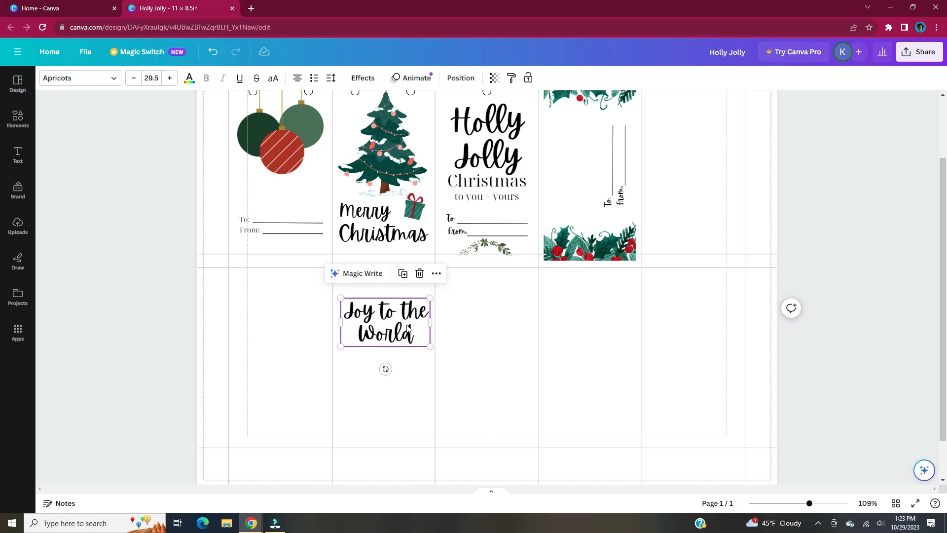
left_click(407, 326)
triple_click(407, 326)
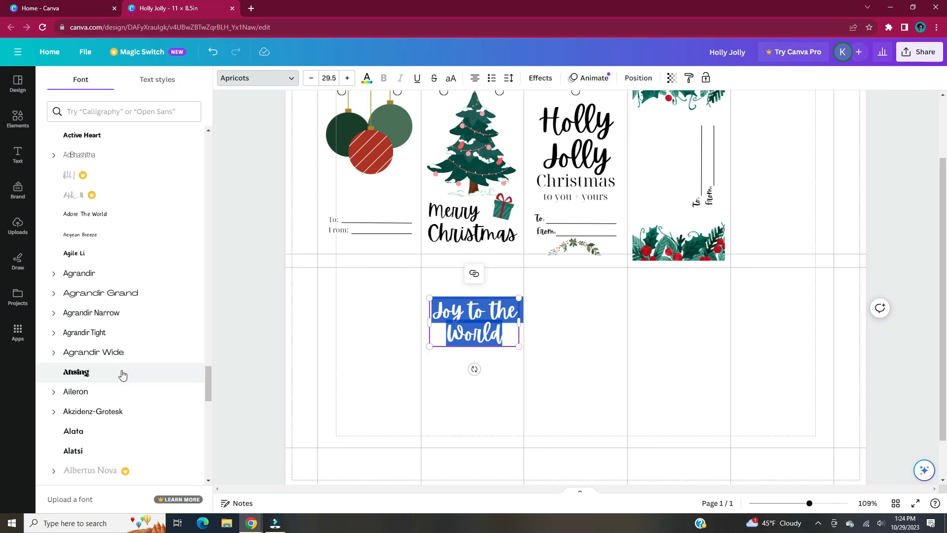
left_click(120, 371)
left_click_drag(519, 332, 575, 325)
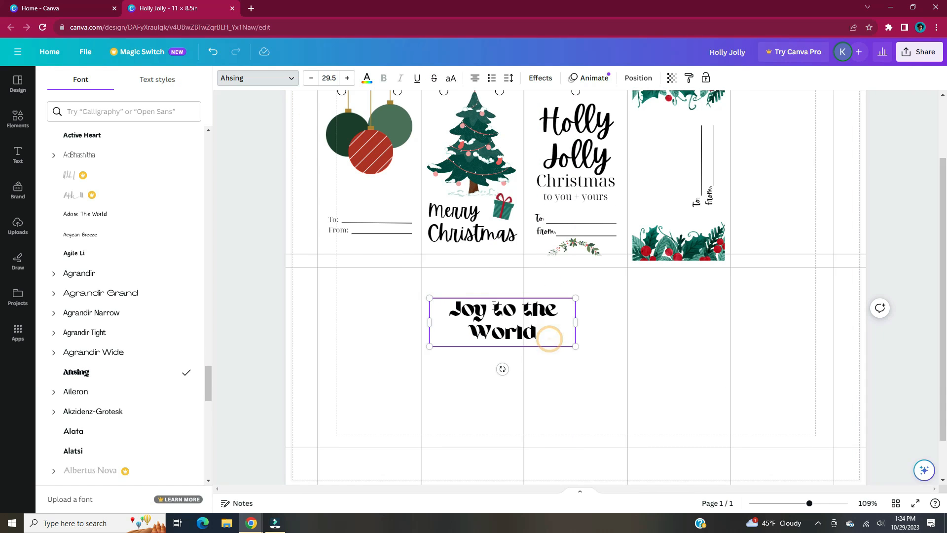
Capitalize the first letters of "to" and "the" so the greeting reads "Joy To The World".
type("T")
left_click_drag(523, 308, 536, 308)
type("T")
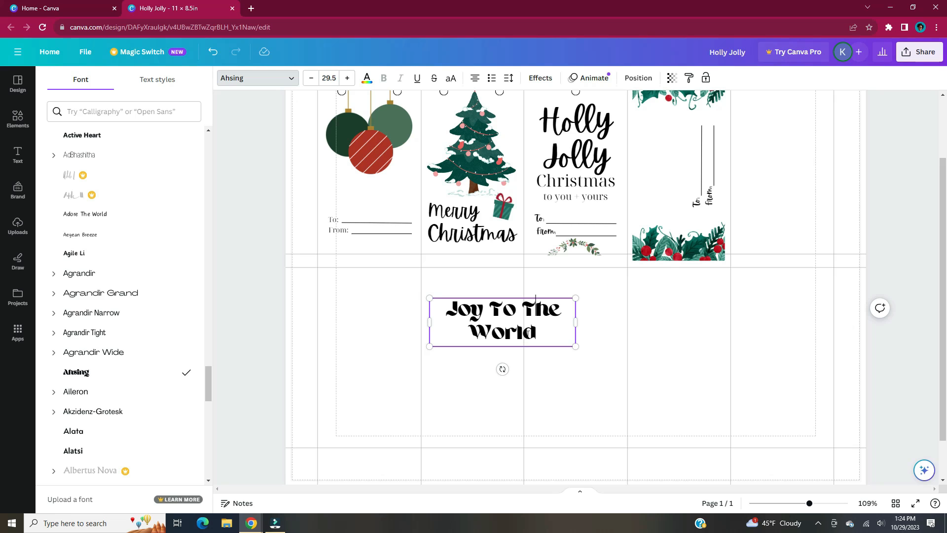
Recolor the "Joy To The World" text with the brick-red document color.
triple_click(527, 333)
left_click(366, 78)
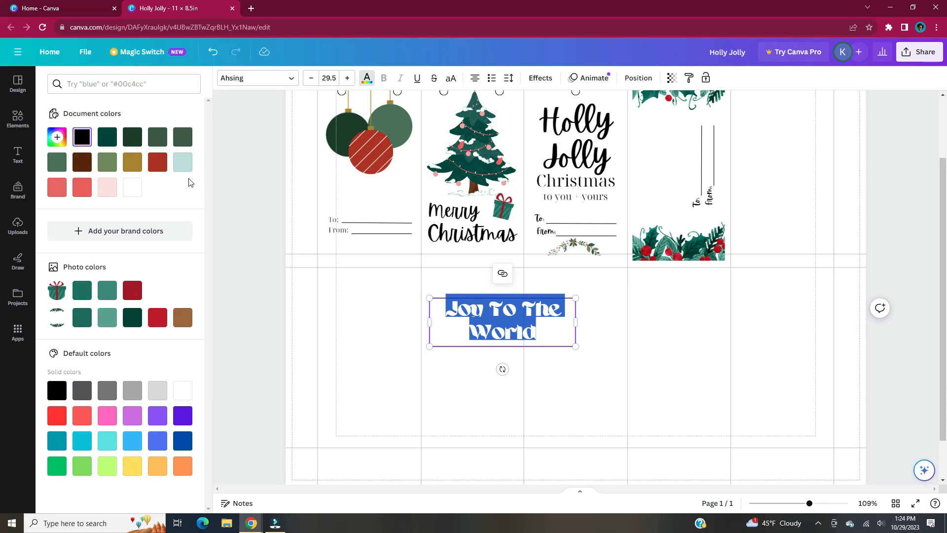
left_click(158, 163)
left_click(555, 362)
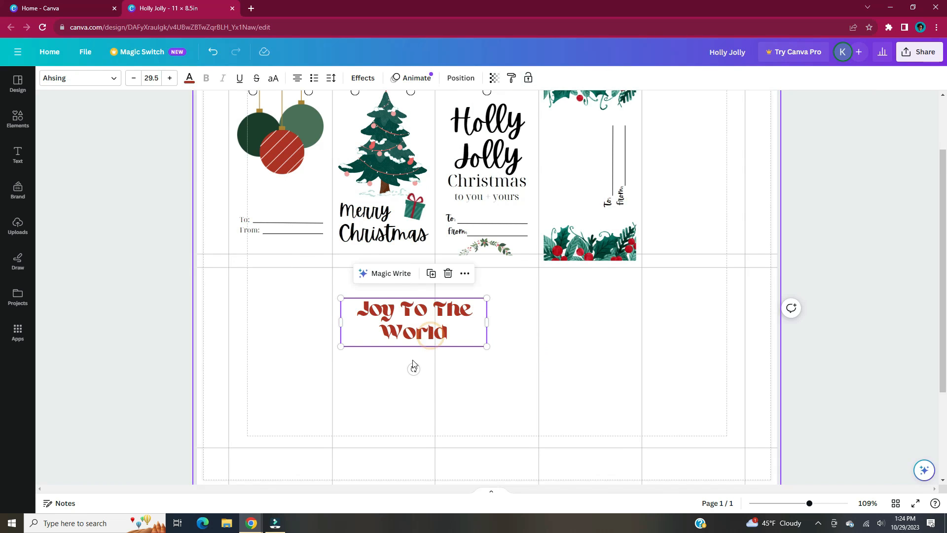
Rotate "Joy To The World" to run vertically upward, shrink it to size 24.9 and place it beside the holly tag's writing lines.
left_click_drag(413, 369, 595, 169)
scroll(594, 168, "down", 2)
left_click_drag(585, 116, 575, 135)
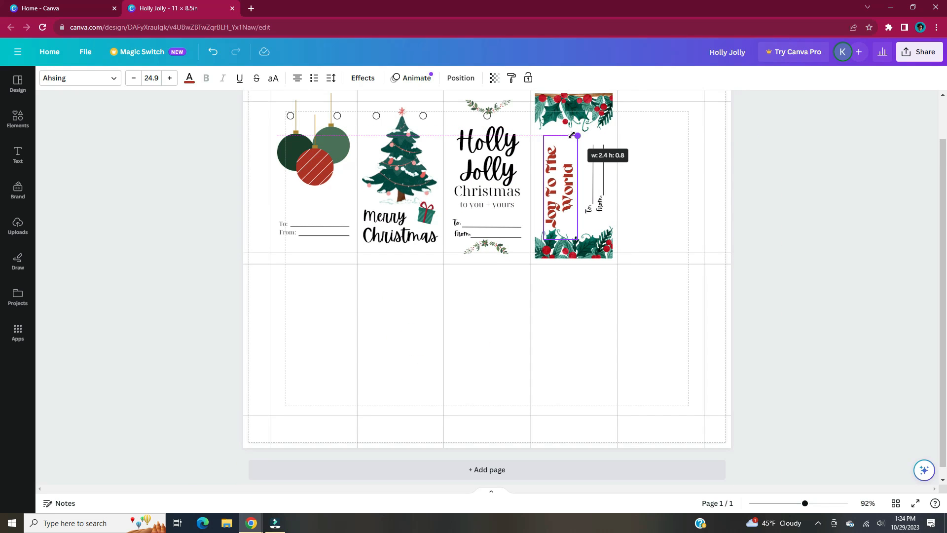
left_click_drag(556, 201, 555, 190)
left_click(670, 217)
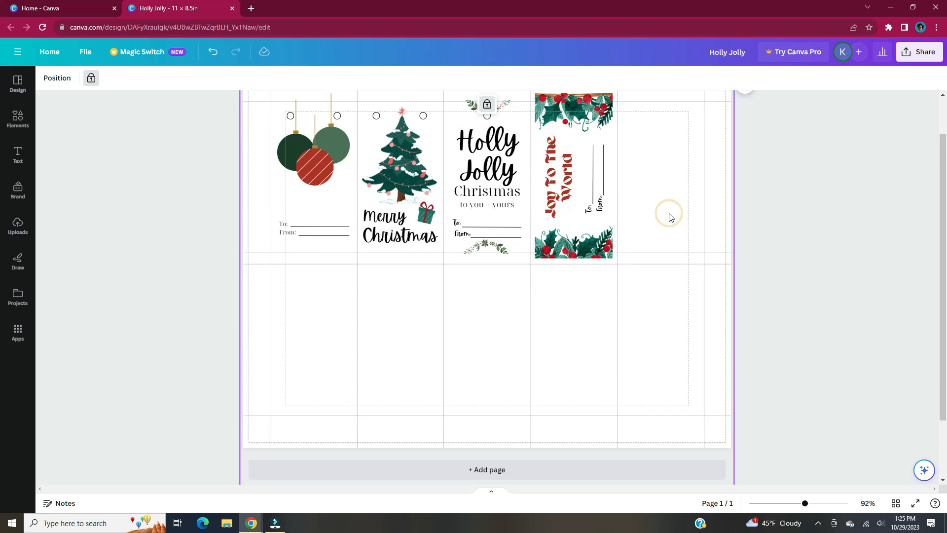
Recolor the "Joy To The World" text with a dark red sampled from the holly graphic's berries.
scroll(555, 186, "up", 3)
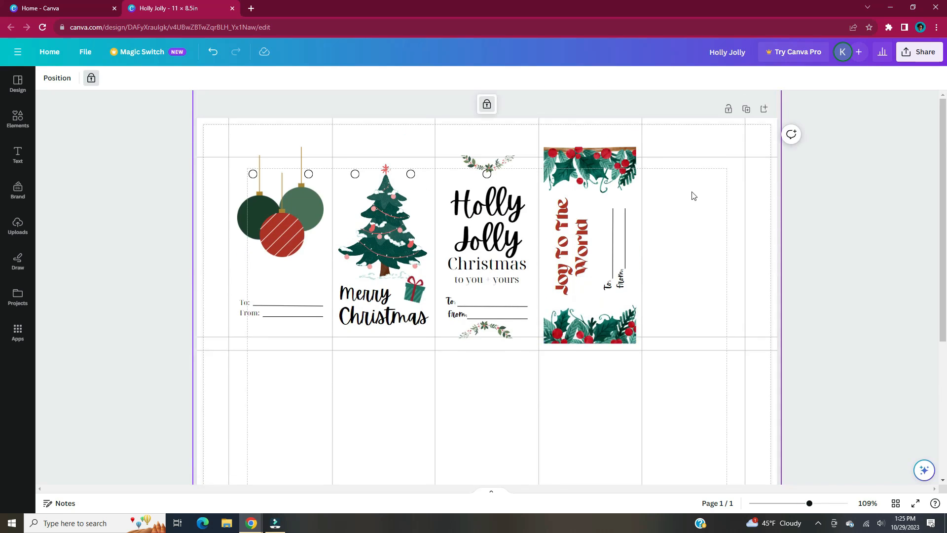
left_click(599, 254)
left_click(600, 254)
left_click(189, 78)
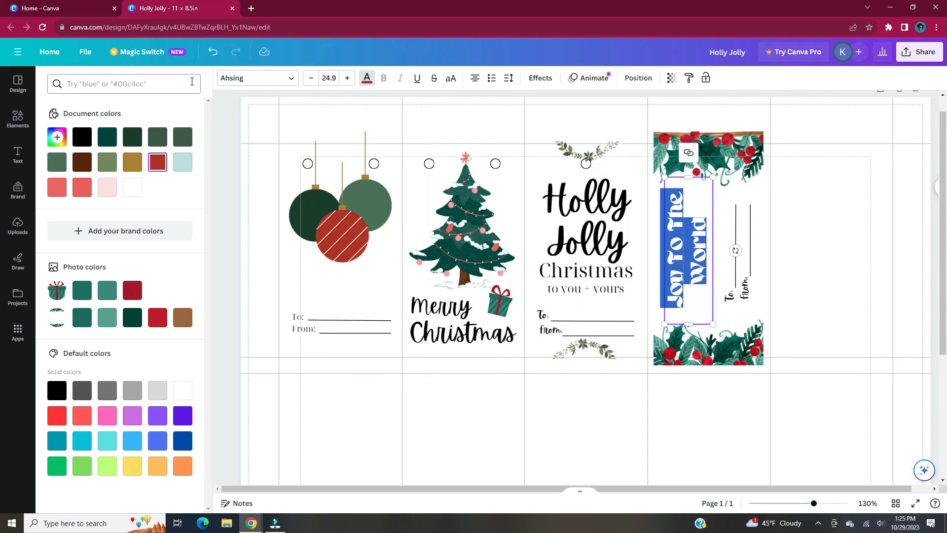
left_click(57, 137)
left_click(191, 247)
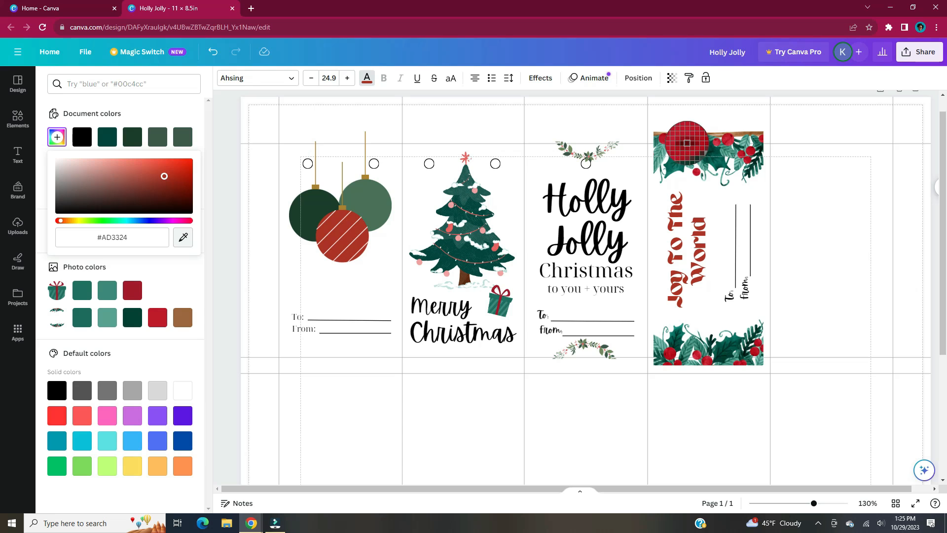
left_click(686, 143)
left_click(793, 174)
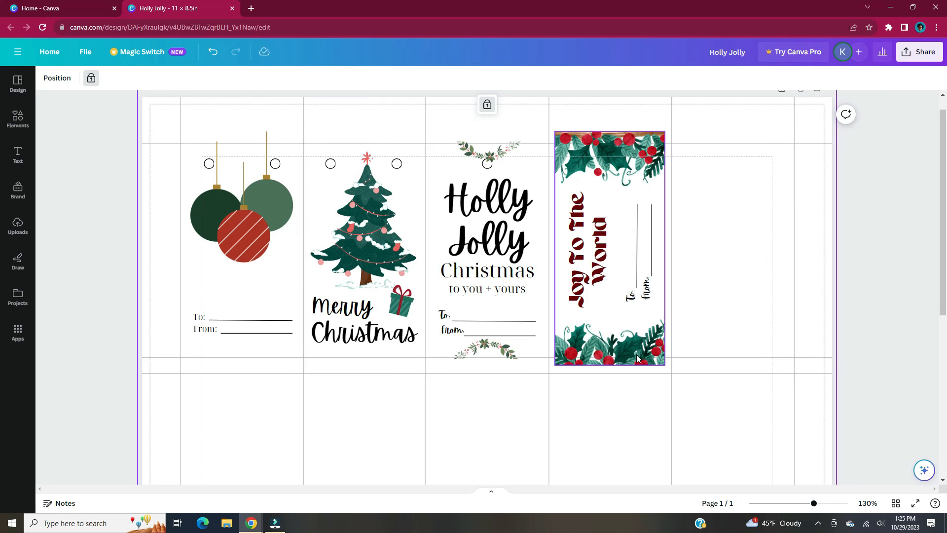
Duplicate "Joy To The World" and place two horizontal copies, one above the other, on the blank tag beside the holly tag.
left_click(594, 259)
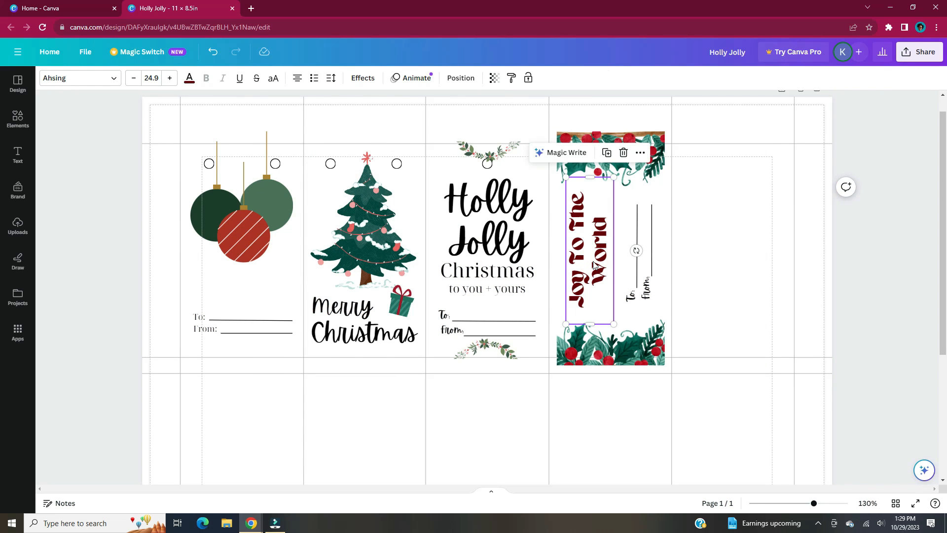
key("ctrl+d")
left_click_drag(595, 259, 756, 299)
left_click(739, 254)
left_click(774, 286)
left_click(763, 263)
key("ctrl+d")
key("ctrl+d")
key("Delete")
Replace the upper copy's text with "Merry" and the lower copy's text with "Bright".
double_click(758, 247)
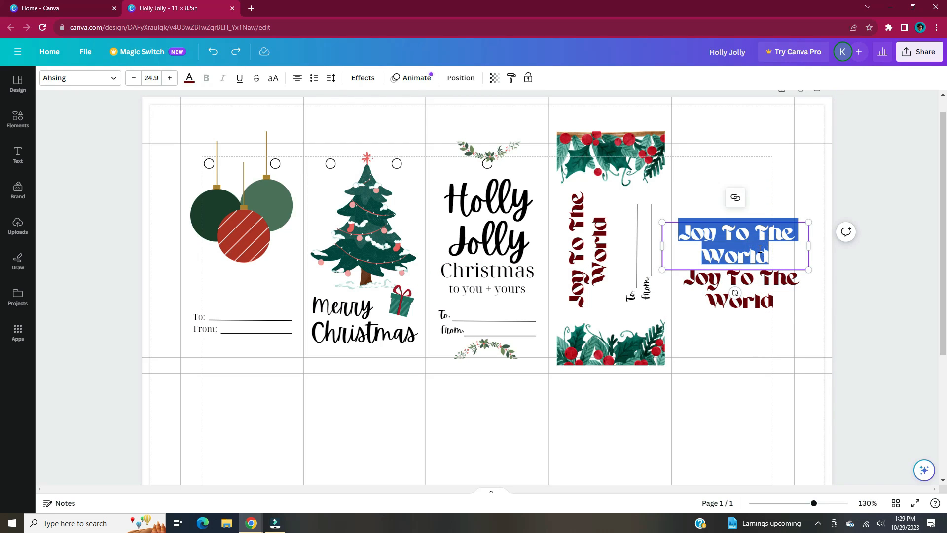
type("Merry")
double_click(747, 290)
type("Bright")
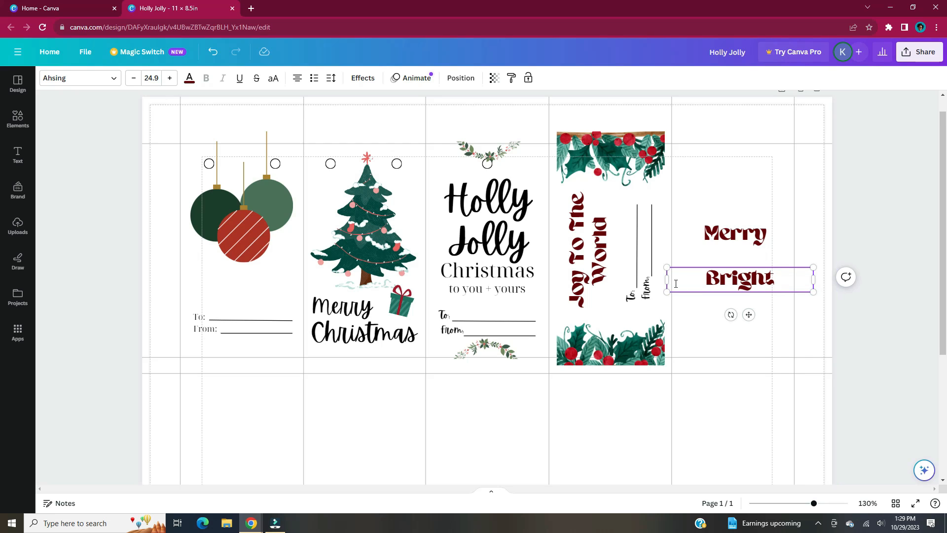
Narrow the "Merry" and "Bright" text boxes and move the words closer together near the top of the tag.
left_click_drag(666, 279, 733, 278)
left_click(735, 233)
left_click_drag(813, 234, 744, 245)
left_click_drag(712, 241, 737, 211)
left_click_drag(780, 281, 752, 246)
Add a duplicated text box reading "&" between the two words and shift "Merry" up and outward for a staggered layout.
key("ctrl+d")
double_click(775, 255)
type("&")
left_click(821, 170)
left_click_drag(731, 204, 724, 199)
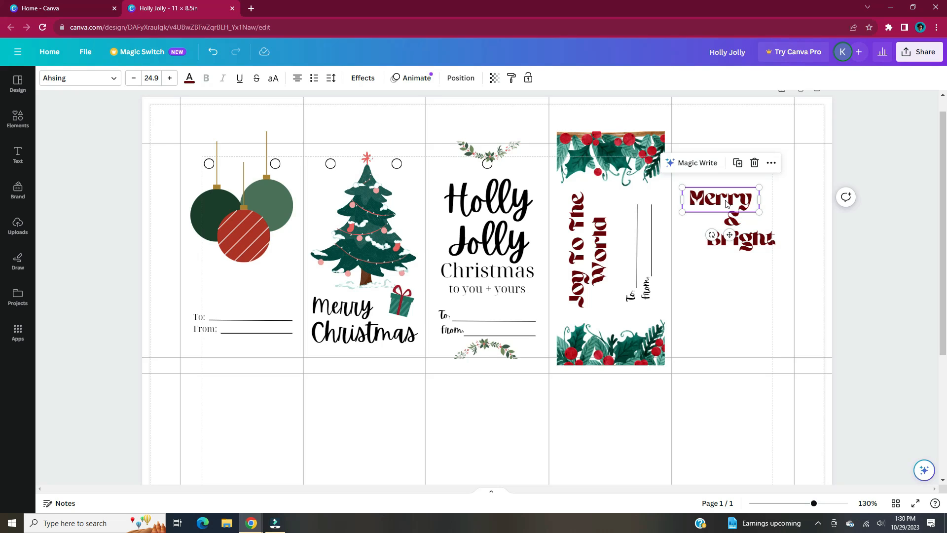
Search the graphics for "snowflake" and add three different free snowflake designs to the page.
scroll(687, 363, "up", 2)
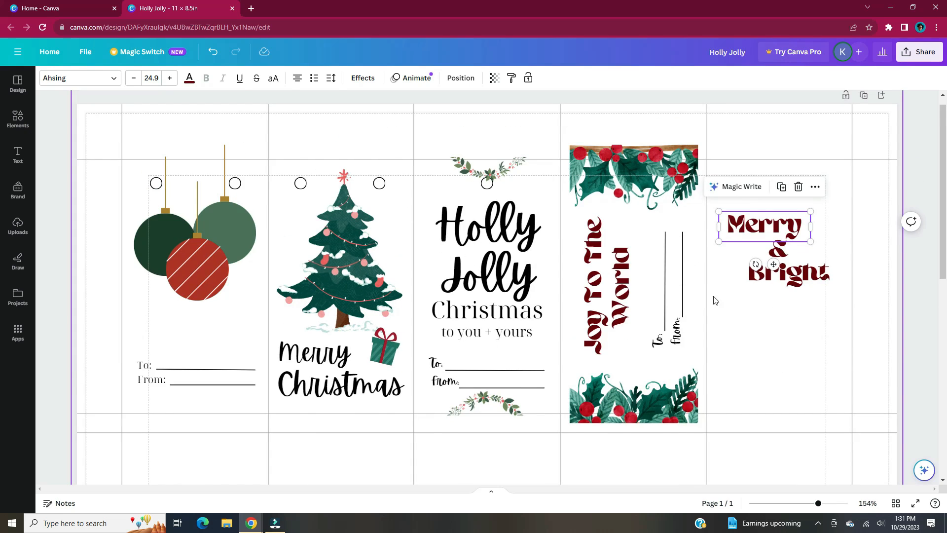
left_click(17, 119)
left_click(101, 103)
type("snowflake")
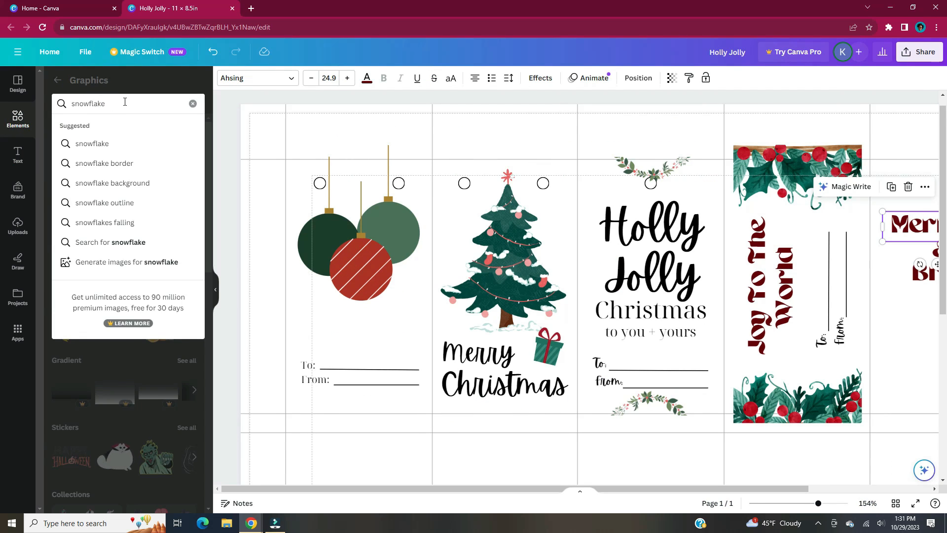
key("Return")
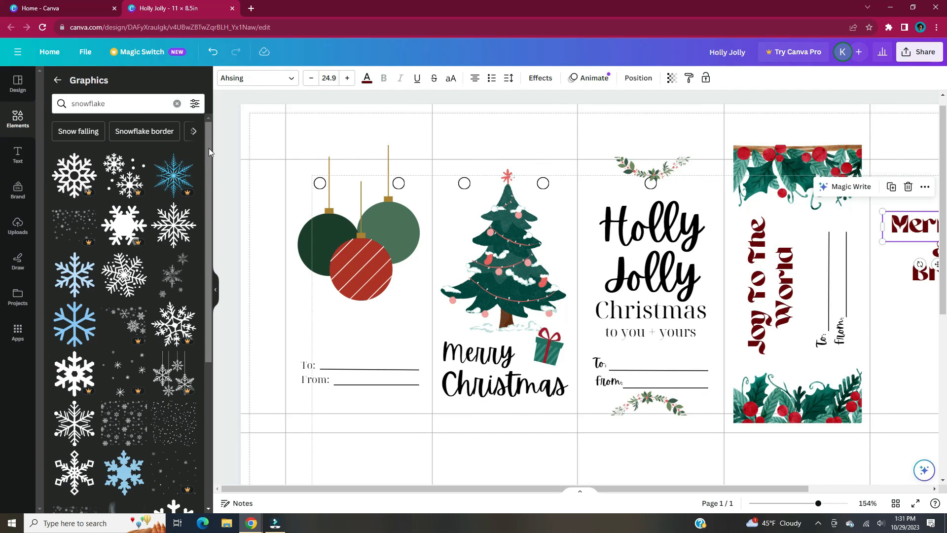
left_click_drag(389, 488, 512, 486)
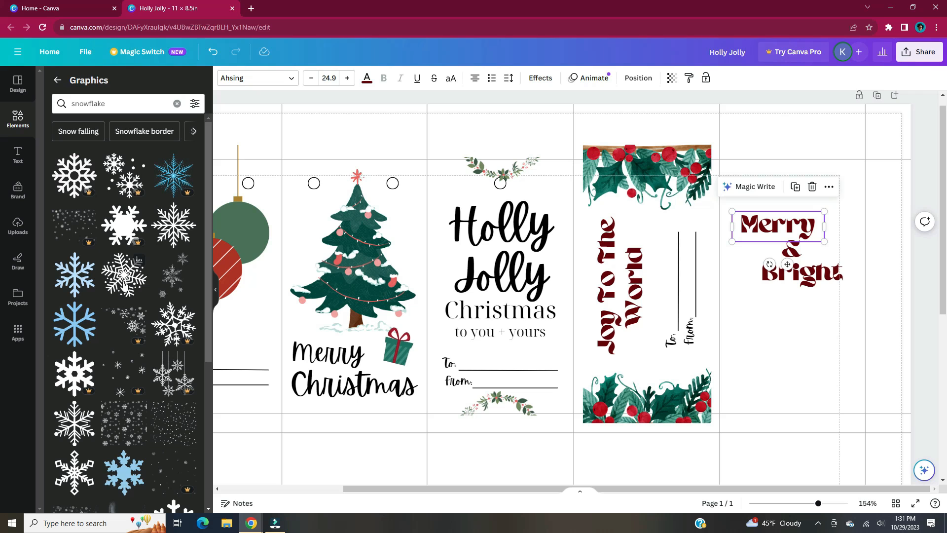
left_click(124, 282)
left_click(181, 222)
left_click(78, 409)
Shrink the three snowflakes together and move them below the word "Bright".
scroll(675, 397, "down", 2)
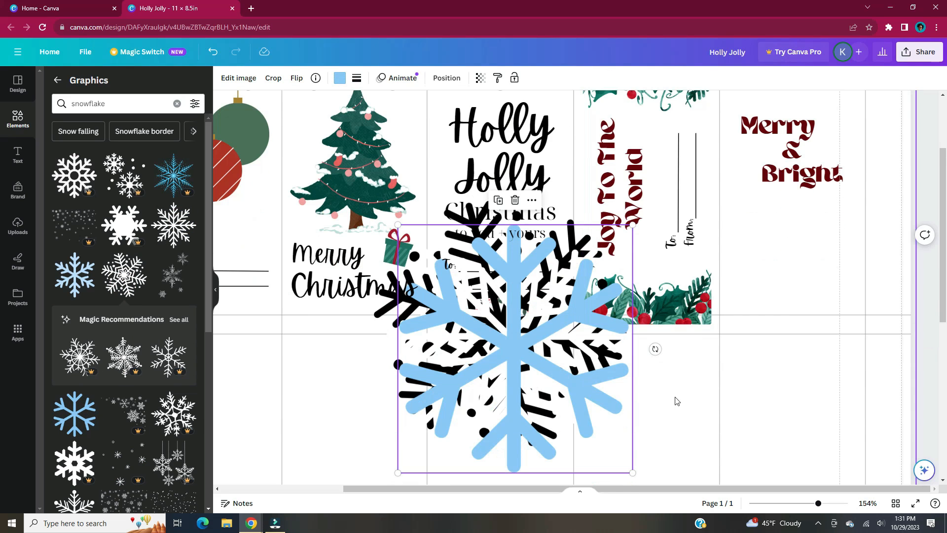
left_click_drag(675, 401, 444, 355)
left_click(216, 291)
left_click_drag(619, 472, 439, 301)
left_click_drag(404, 227, 761, 238)
scroll(826, 364, "up", 2)
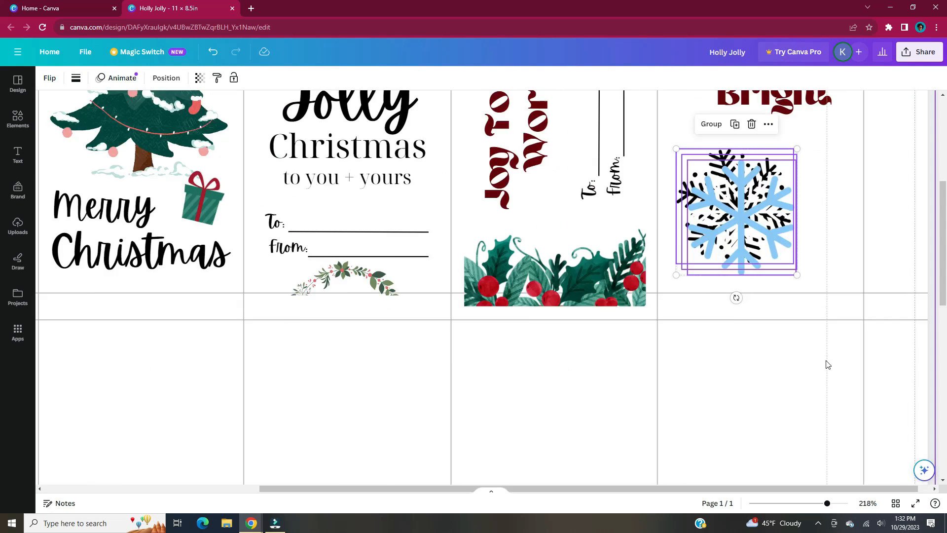
Move the blue snowflake off the stack and recolor the two black snowflakes light blue #88c9f9.
scroll(827, 365, "up", 3)
left_click_drag(737, 348, 816, 336)
left_click(163, 78)
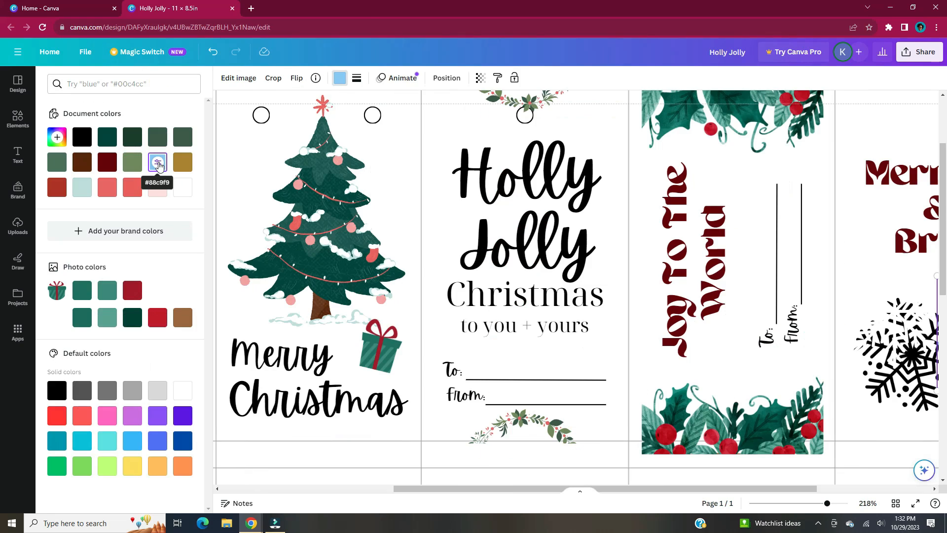
left_click(896, 360)
left_click(154, 163)
left_click(887, 394)
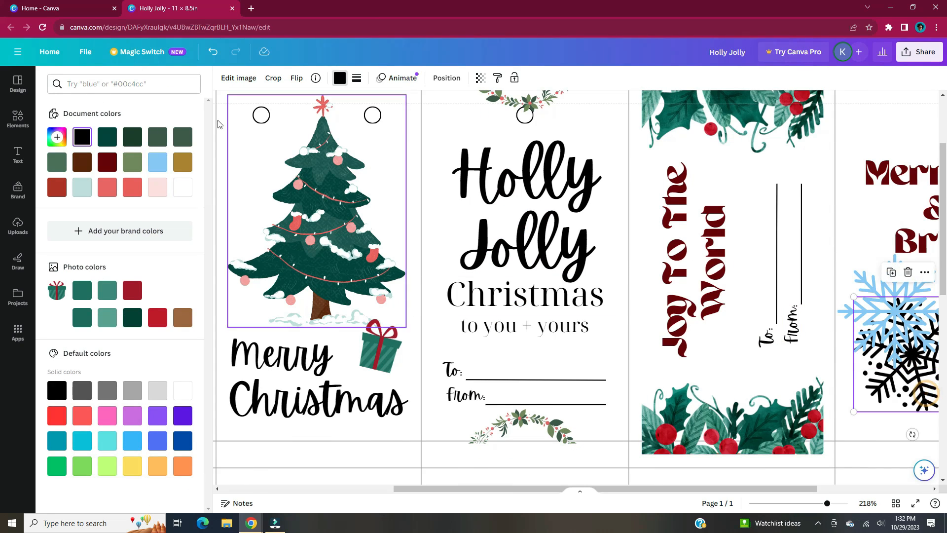
left_click(155, 163)
left_click(740, 476)
Separate the simple snowflake from the others, shrink it and place it just below the end of "Bright".
left_click_drag(816, 423, 658, 286)
left_click_drag(846, 257, 789, 301)
left_click(812, 301)
left_click_drag(757, 362, 798, 351)
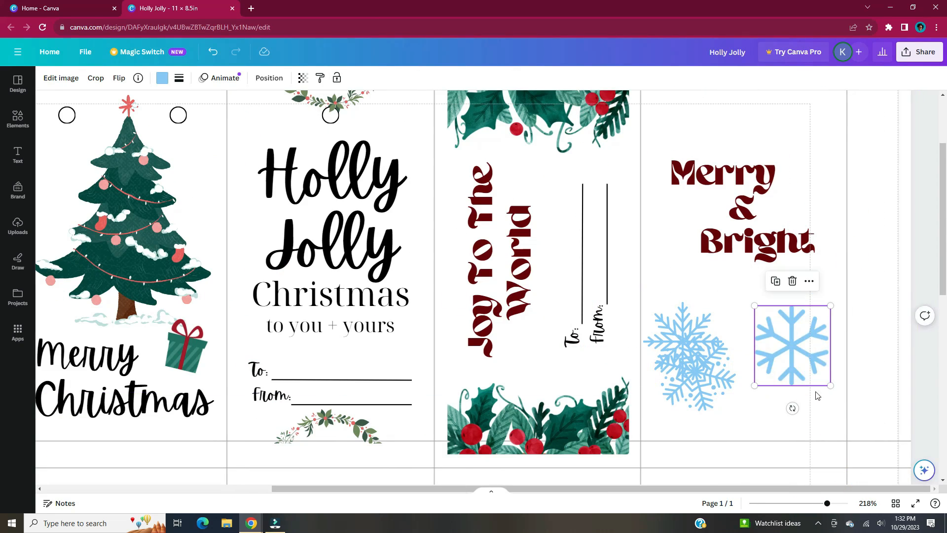
left_click_drag(829, 386, 786, 338)
left_click_drag(773, 325, 804, 285)
Shrink the two detailed snowflakes and space them out below the "Merry & Bright" text.
left_click_drag(690, 345, 759, 325)
left_click_drag(792, 361, 761, 330)
left_click_drag(738, 309, 768, 322)
left_click(700, 375)
left_click_drag(735, 411, 712, 387)
left_click_drag(686, 359, 711, 284)
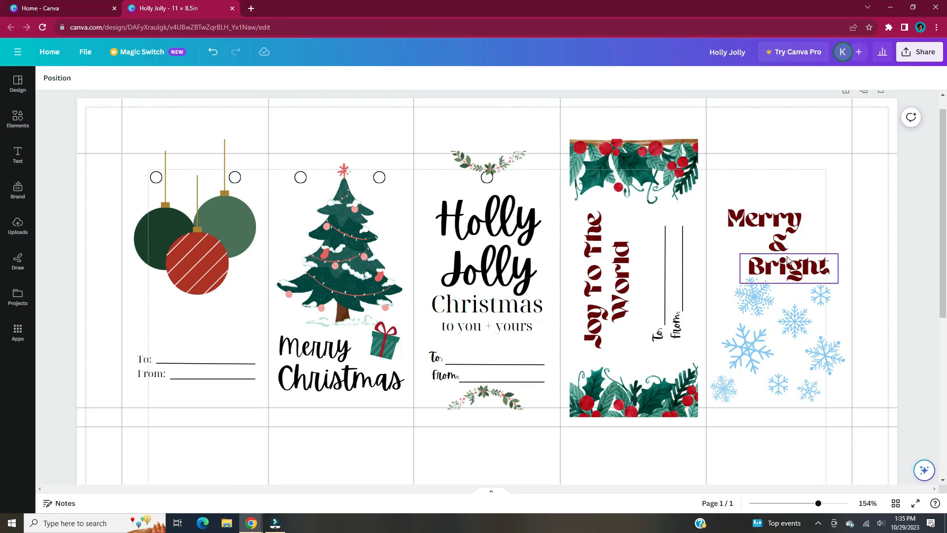
Move the "Merry & Bright" text below the tree tag and fill the fifth tag's upper half with duplicated snowflakes.
left_click_drag(845, 284, 337, 453)
left_click_drag(707, 249, 825, 251)
key("ctrl+d")
left_click_drag(778, 291, 723, 271)
left_click(722, 239)
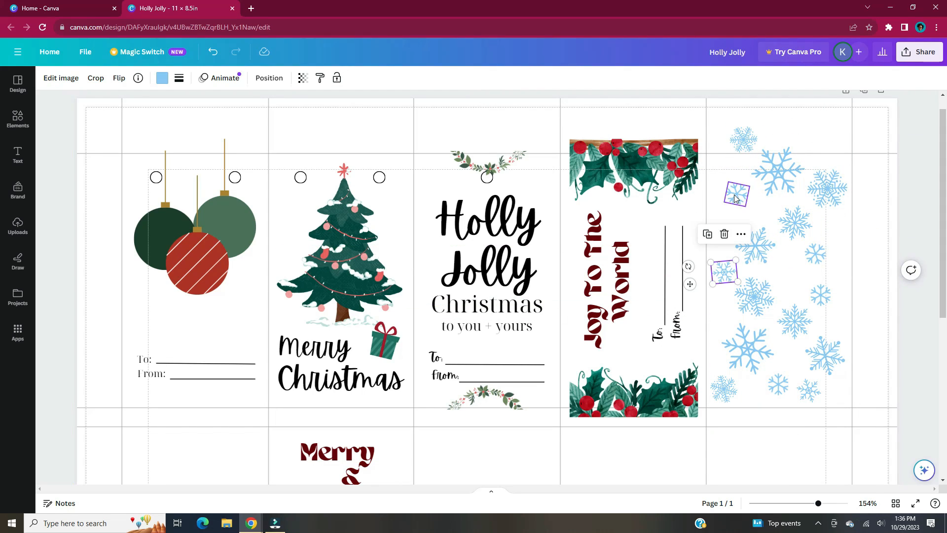
left_click(705, 141)
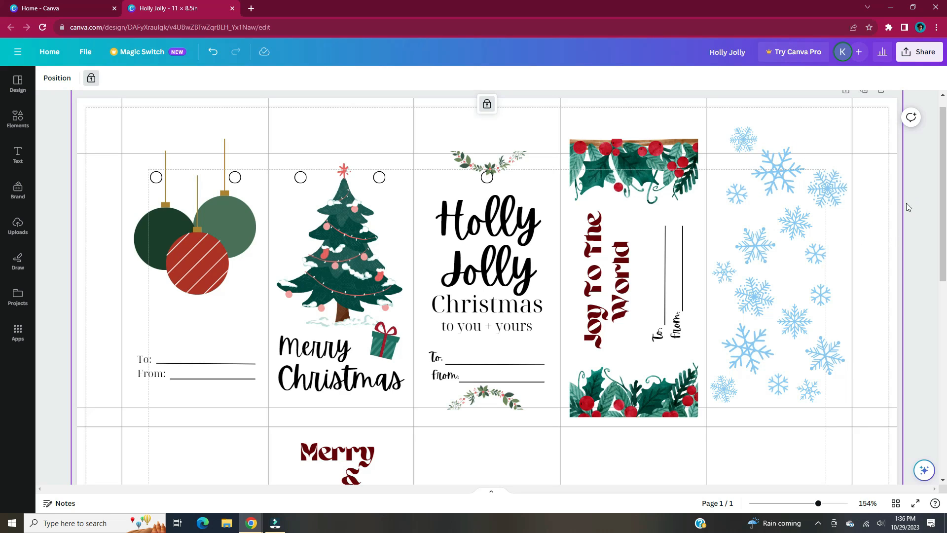
Even out the spacing of the fifth tag's snowflakes and add large copies at its two upper corners and right edge.
left_click(822, 253)
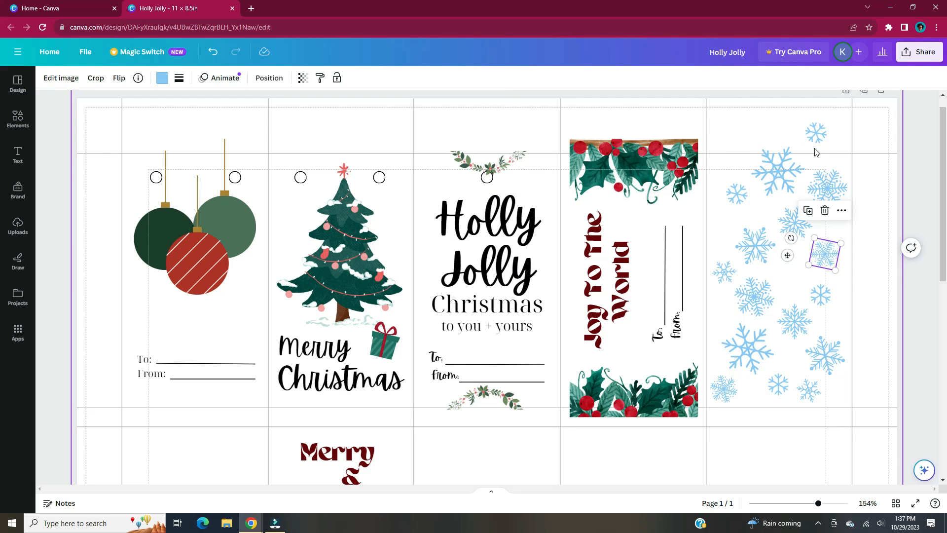
key("Right")
left_click_drag(772, 390, 767, 390)
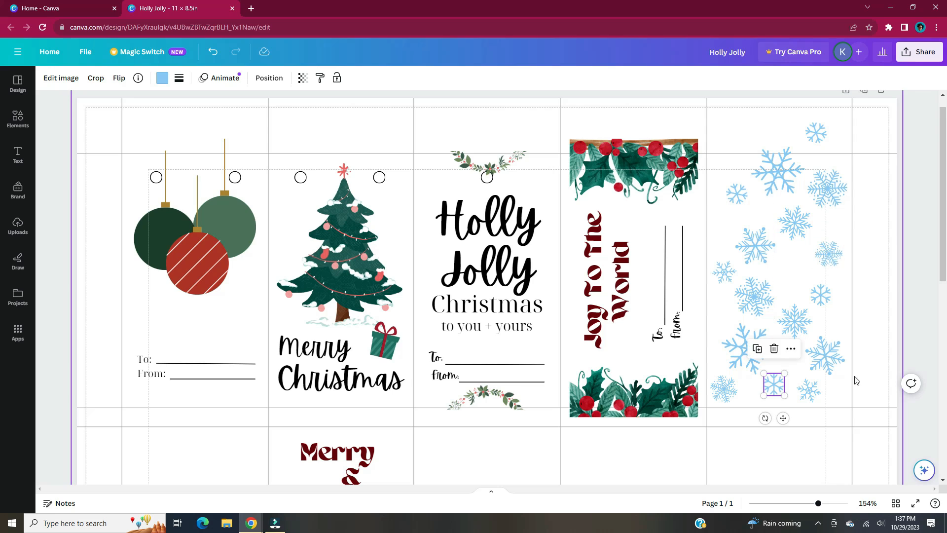
left_click_drag(782, 179, 725, 223)
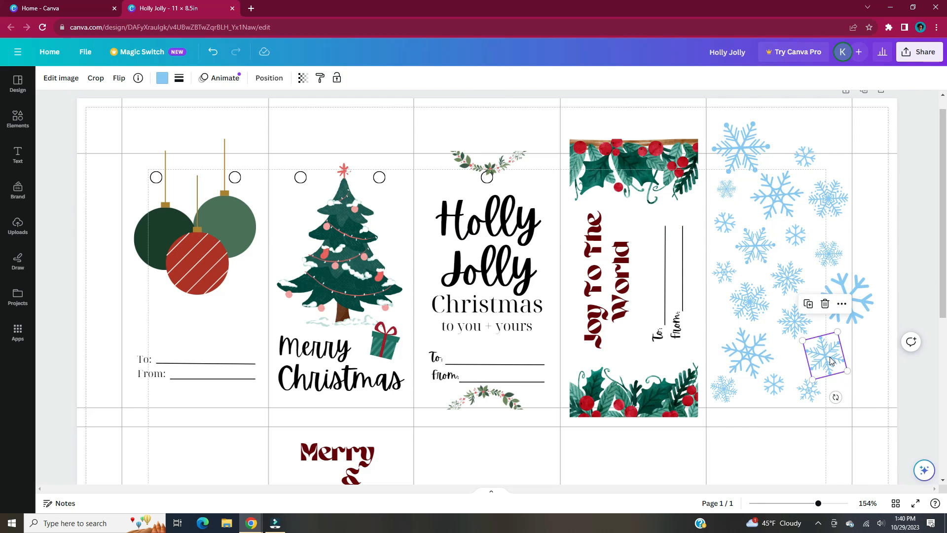
left_click_drag(831, 362, 855, 143)
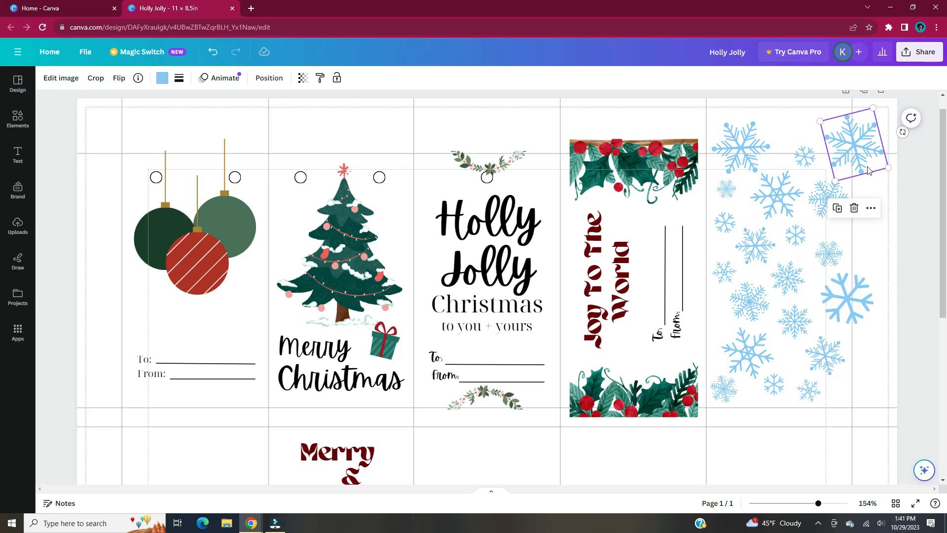
left_click_drag(901, 133, 895, 126)
left_click(892, 248)
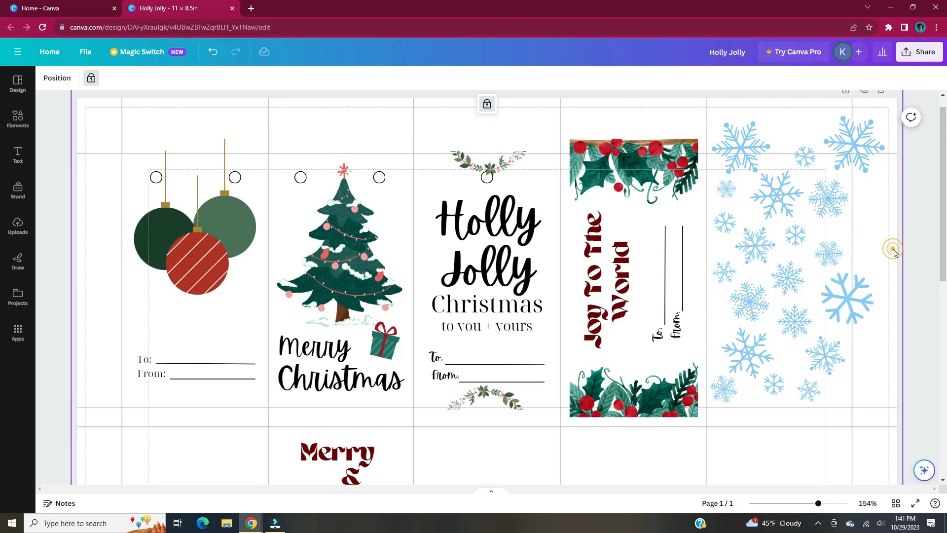
Recolor all the light blue snowflakes on the fifth tag to red #ad3324.
left_click_drag(712, 113, 869, 394)
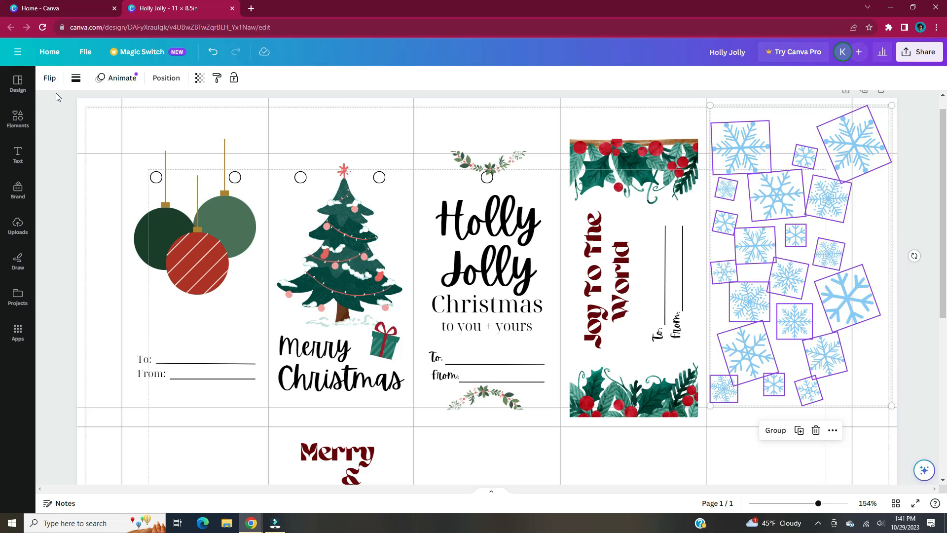
left_click(740, 146)
left_click(161, 77)
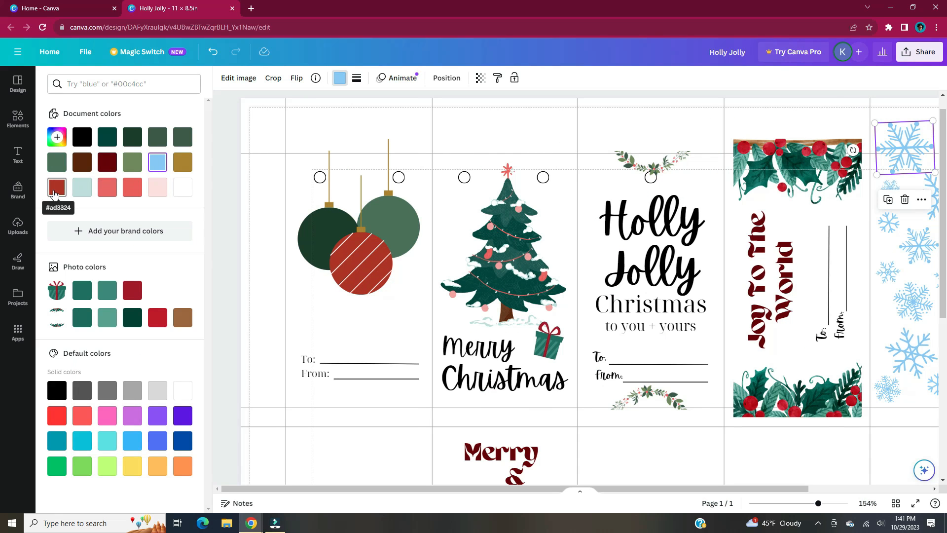
left_click(57, 188)
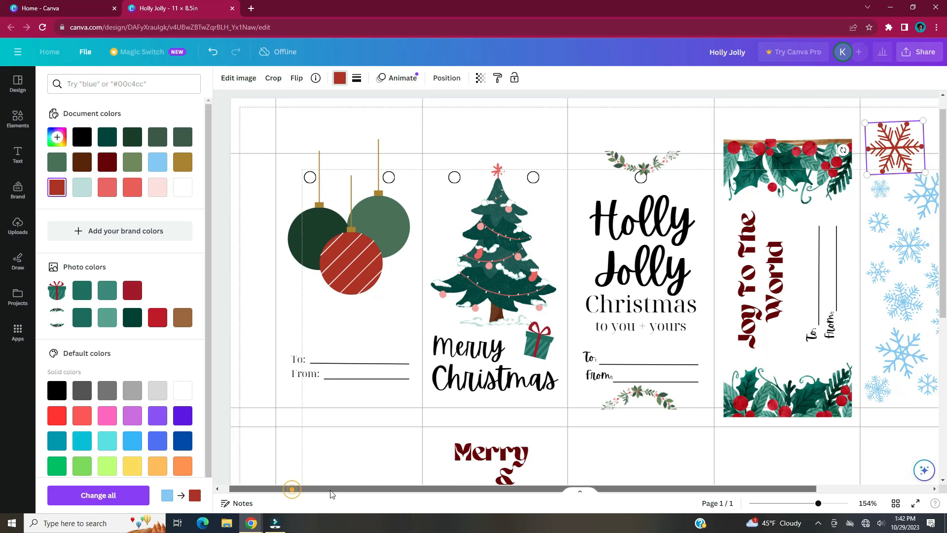
left_click(143, 508)
left_click(565, 126)
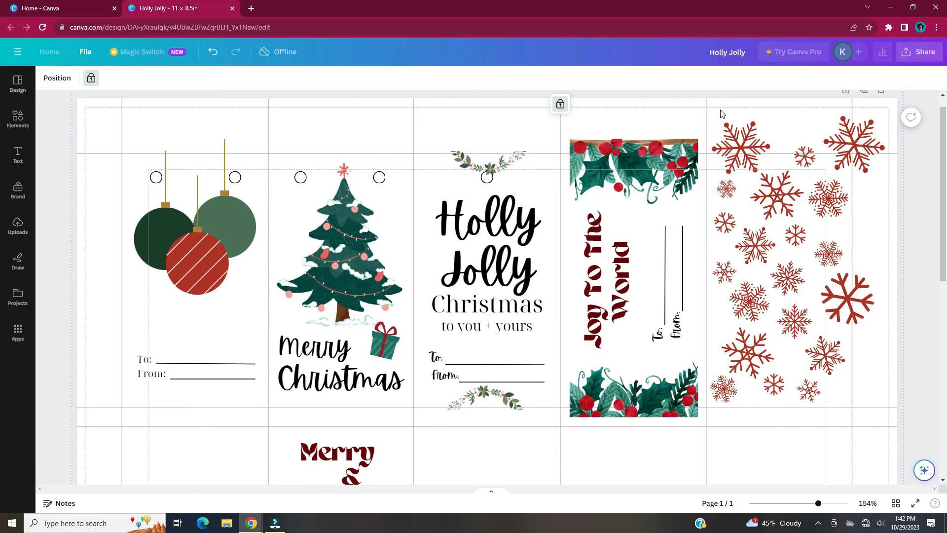
left_click(751, 135)
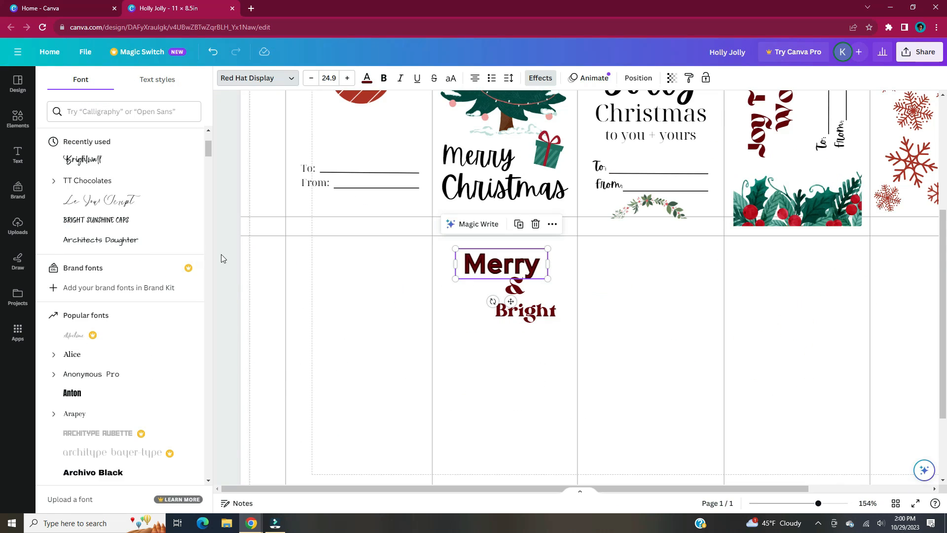
Set the font of the words "Merry" and "Bright" to Apricots.
scroll(166, 218, "up", 3)
left_click(98, 203)
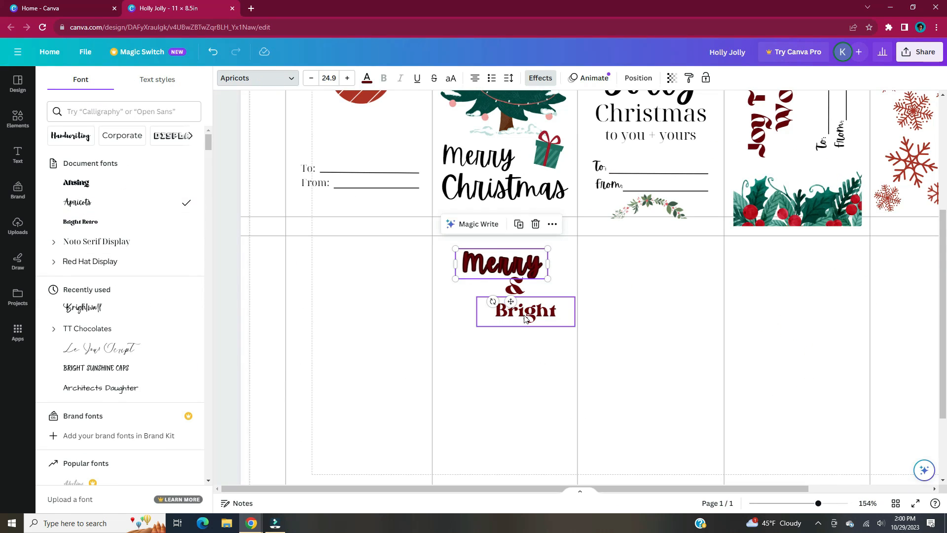
left_click(525, 311)
left_click(97, 203)
Replace the outline effect on "Merry" with a Background effect and set its spread to 9.
left_click(470, 259)
left_click(540, 78)
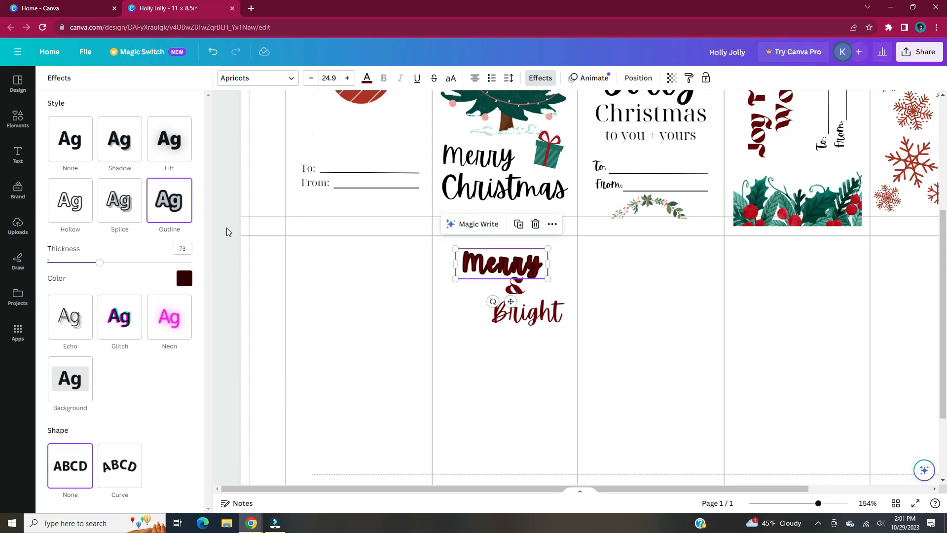
scroll(228, 234, "down", 2)
left_click(70, 323)
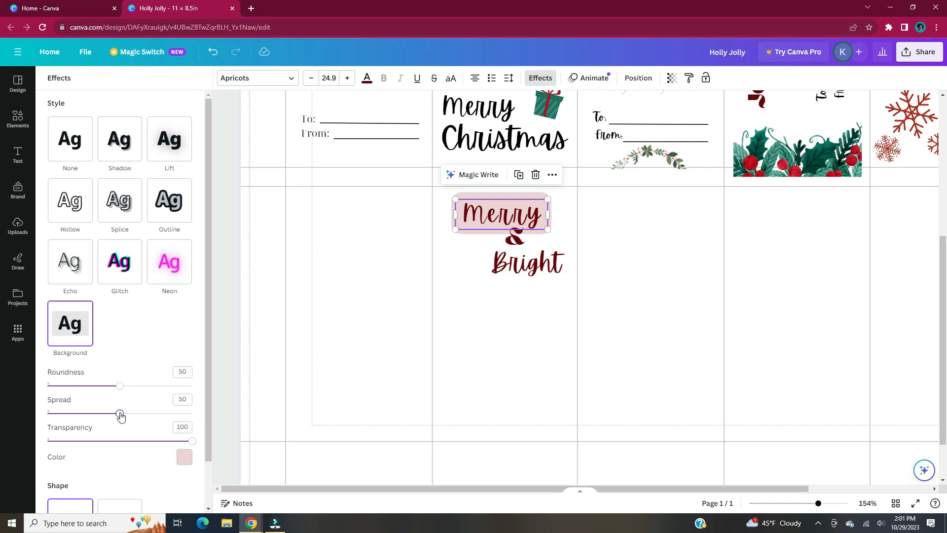
left_click_drag(120, 415, 60, 413)
Try tightening the letter spacing of "Merry" to -13.
left_click(509, 78)
left_click_drag(532, 118, 530, 125)
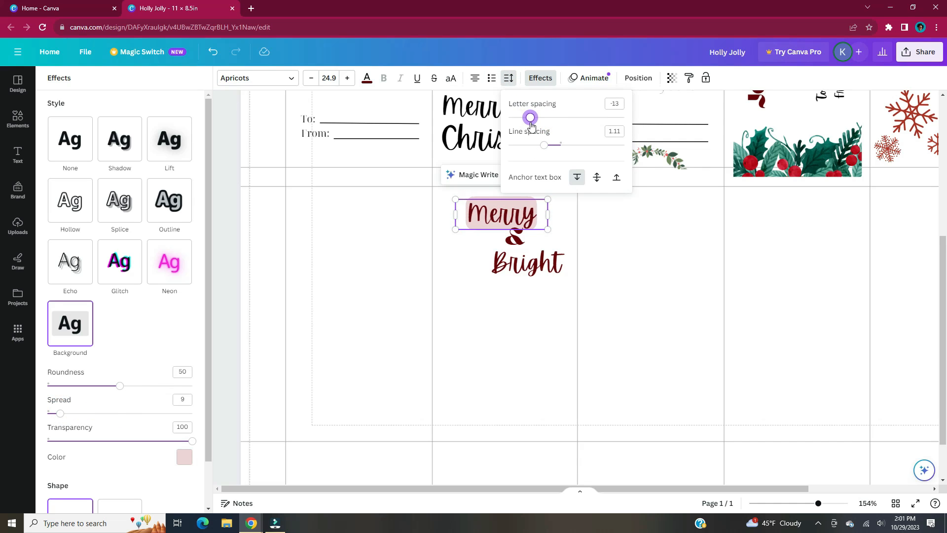
left_click(528, 262)
left_click(513, 79)
left_click(543, 207)
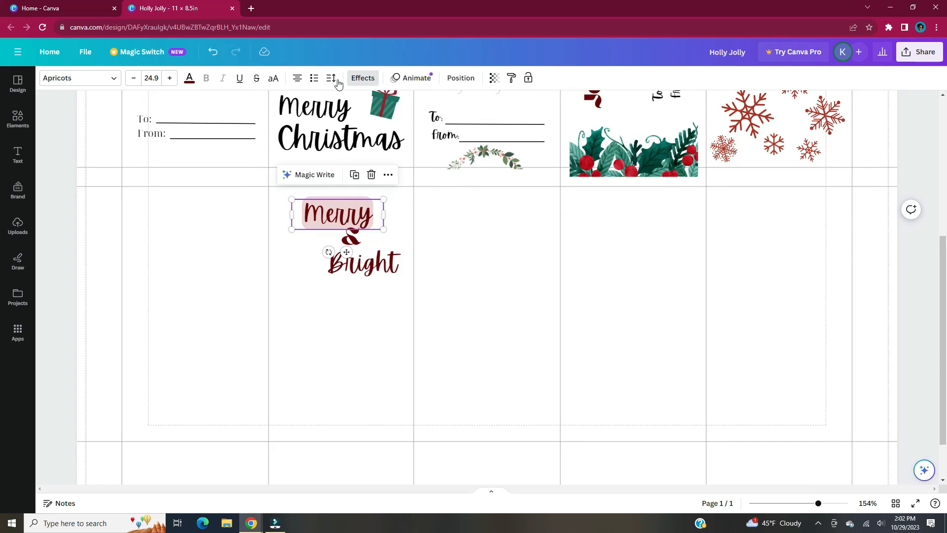
left_click(331, 78)
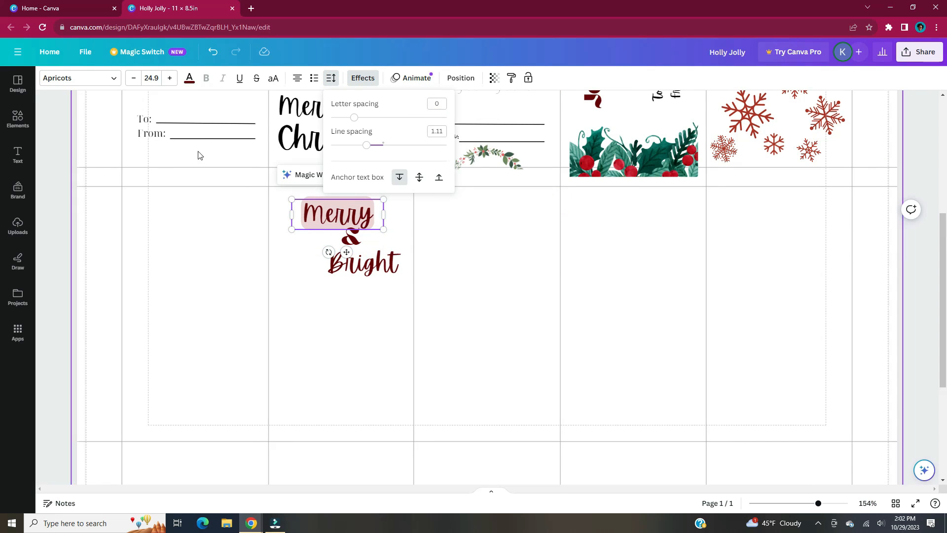
Color the background of "Merry" dark red and its lettering white.
left_click(362, 78)
left_click(184, 457)
left_click(103, 311)
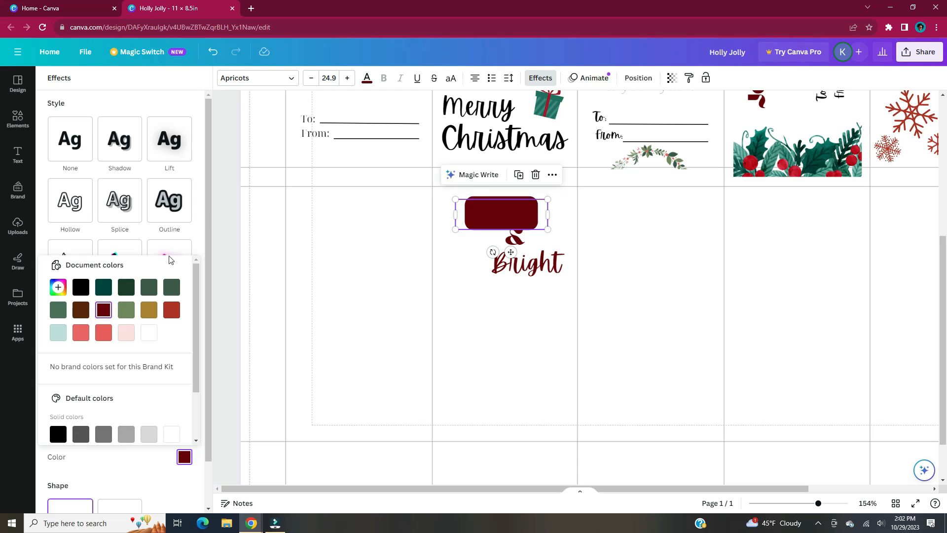
left_click(366, 78)
left_click(157, 187)
Make "Bright" white on a dark red Background effect with the spread set to 24.
left_click(514, 260)
left_click(157, 187)
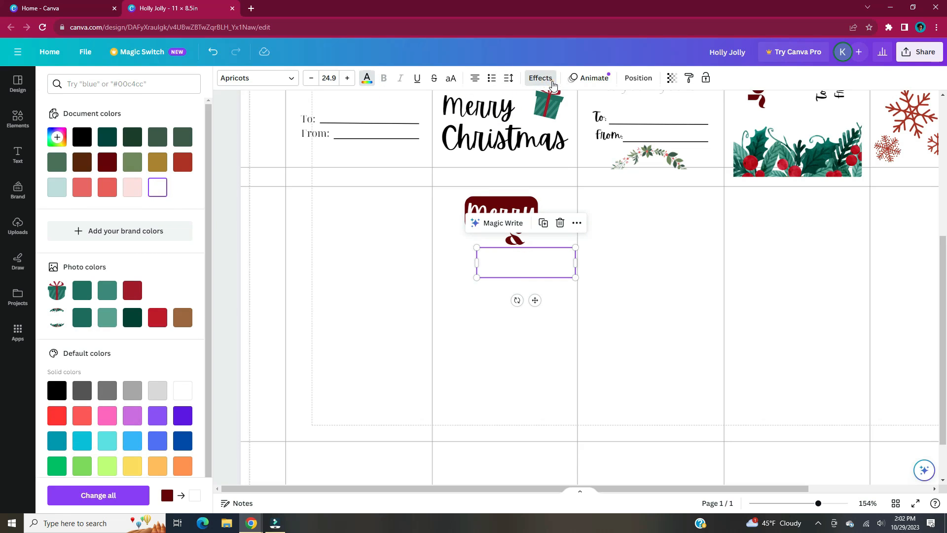
left_click(541, 77)
left_click(70, 301)
left_click(184, 457)
left_click(103, 310)
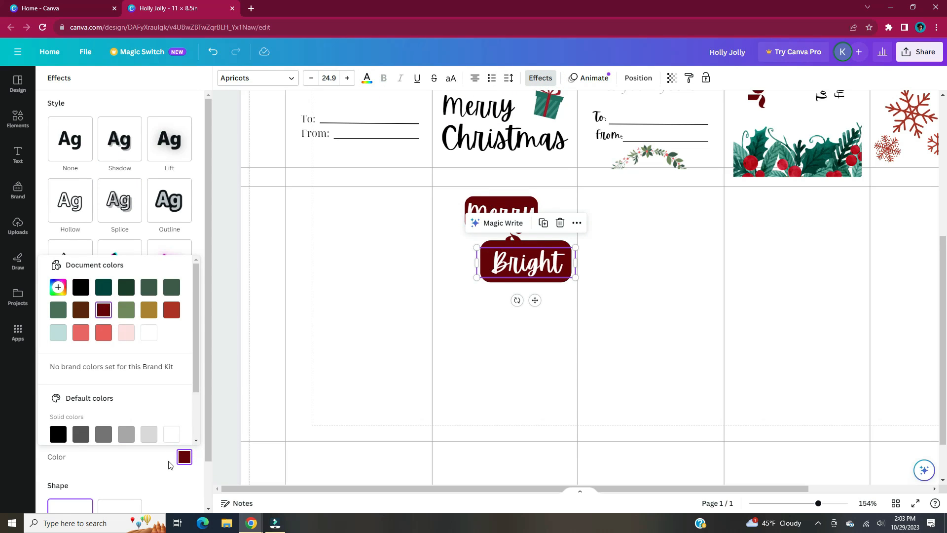
left_click(198, 320)
left_click_drag(121, 415, 82, 412)
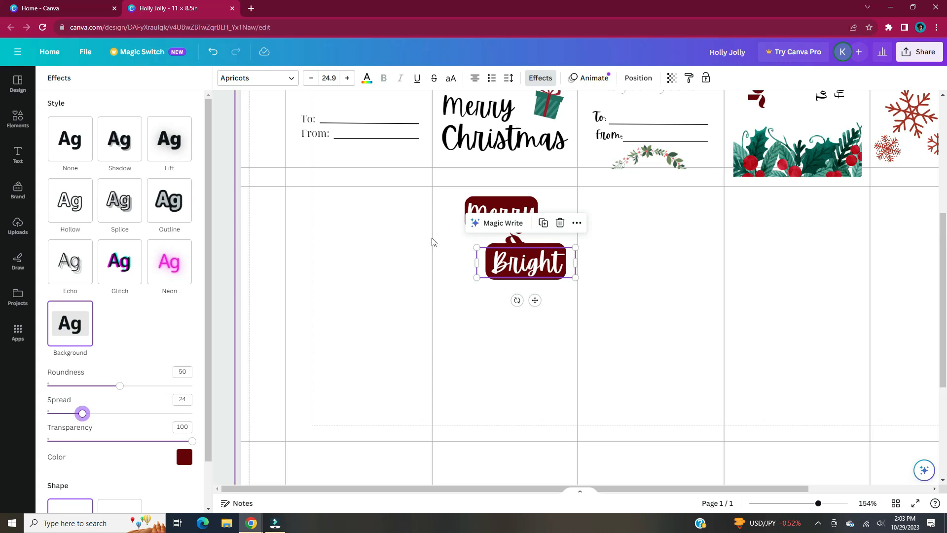
Move the "Merry &" and "Bright" labels together onto the middle of the snowflake tag.
left_click(482, 268)
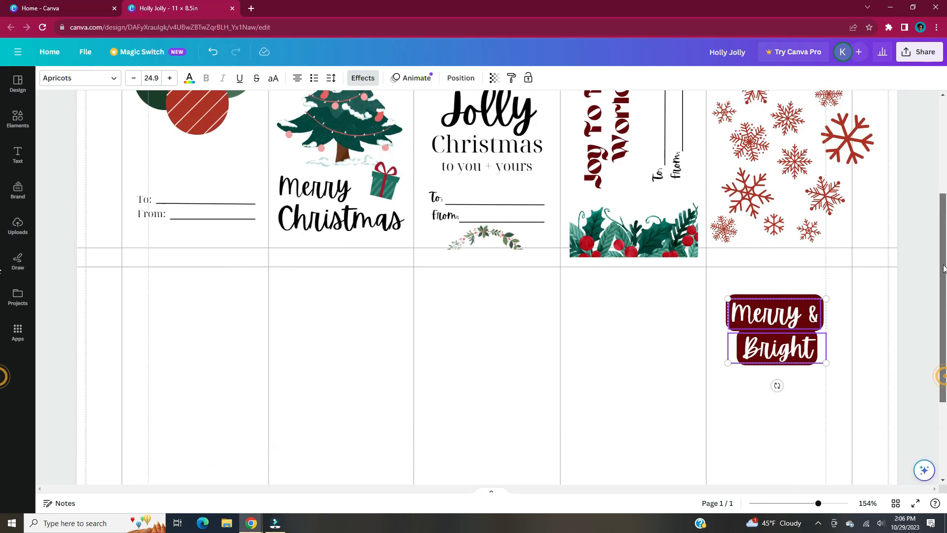
scroll(779, 429, "up", 3)
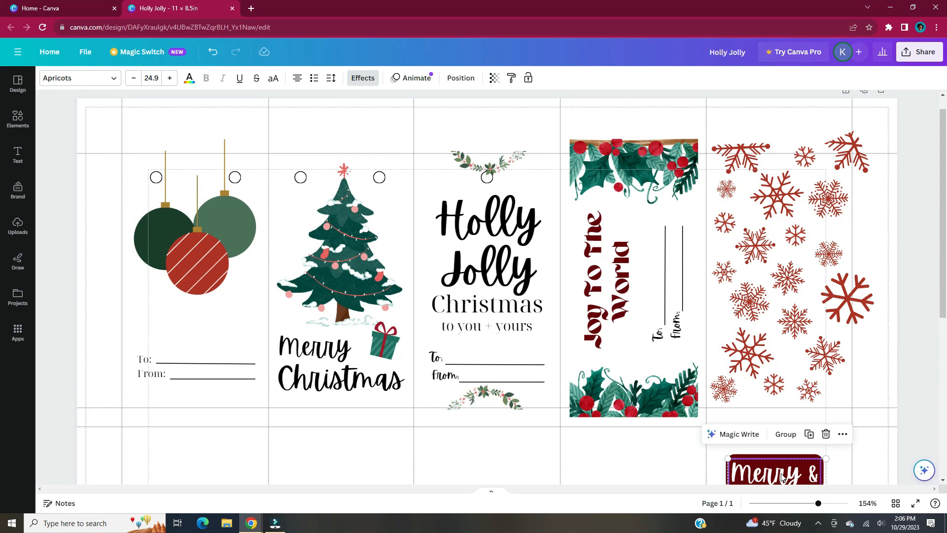
left_click_drag(781, 475, 788, 230)
Move the snowflake group behind the "Merry &" and "Bright" labels in the layer order.
left_click(848, 187)
mouse_move(829, 317)
left_click(700, 397)
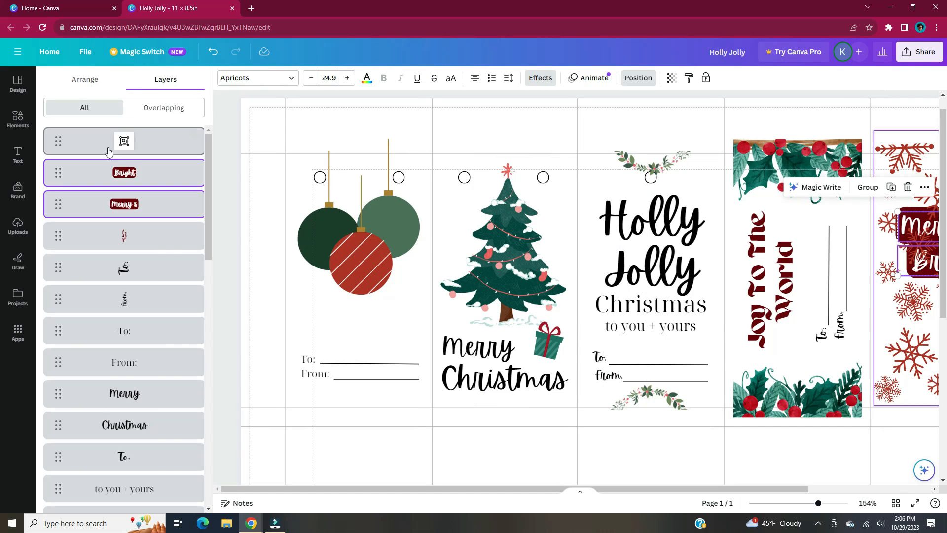
left_click_drag(148, 133, 151, 212)
left_click_drag(590, 488, 712, 499)
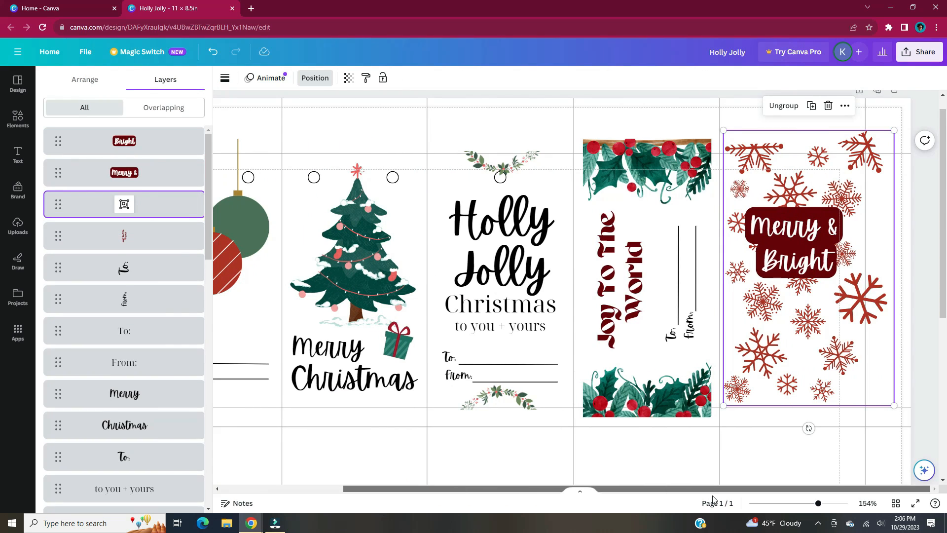
left_click(904, 296)
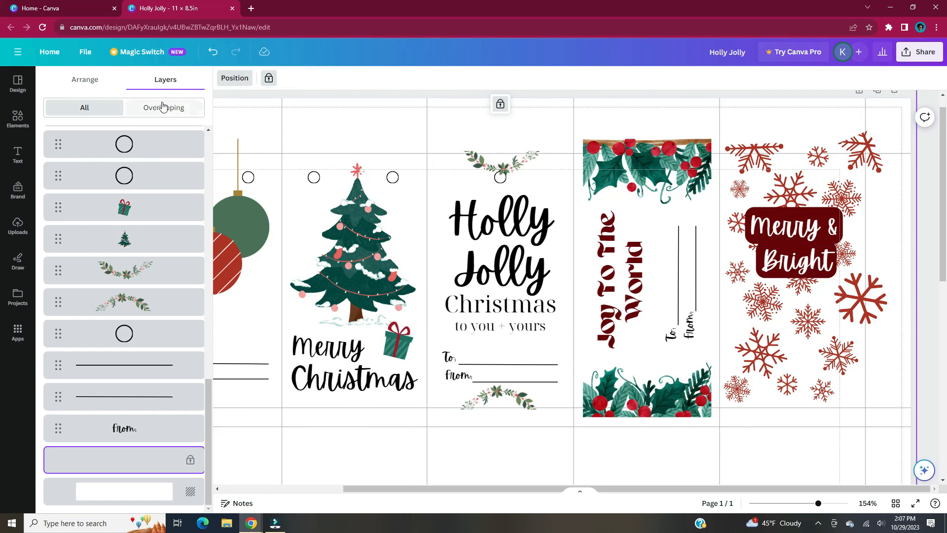
left_click(235, 78)
Duplicate the "Bright" label lower on the snowflake tag and replace its text with "To:" and an underscore writing line.
left_click(752, 262)
key("ctrl+d")
left_click_drag(803, 310, 792, 387)
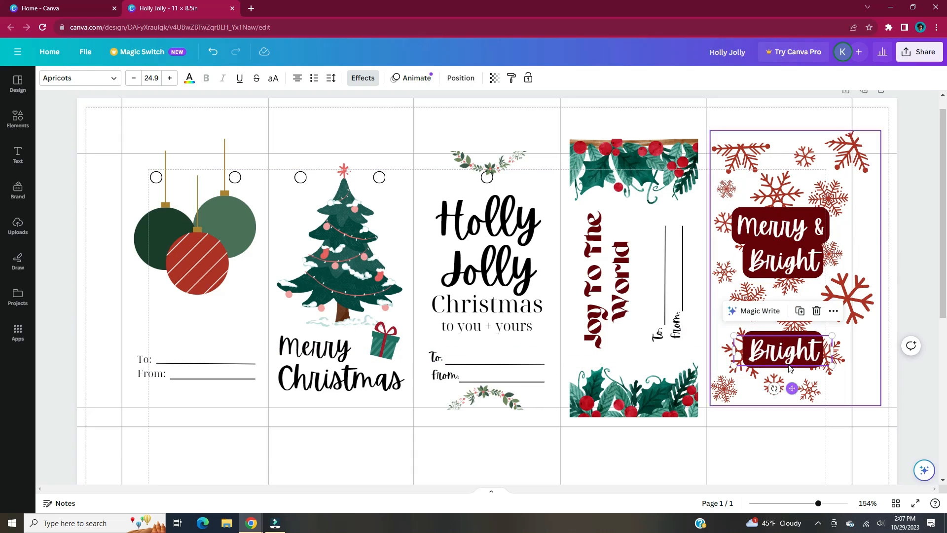
double_click(794, 348)
type("To: __________")
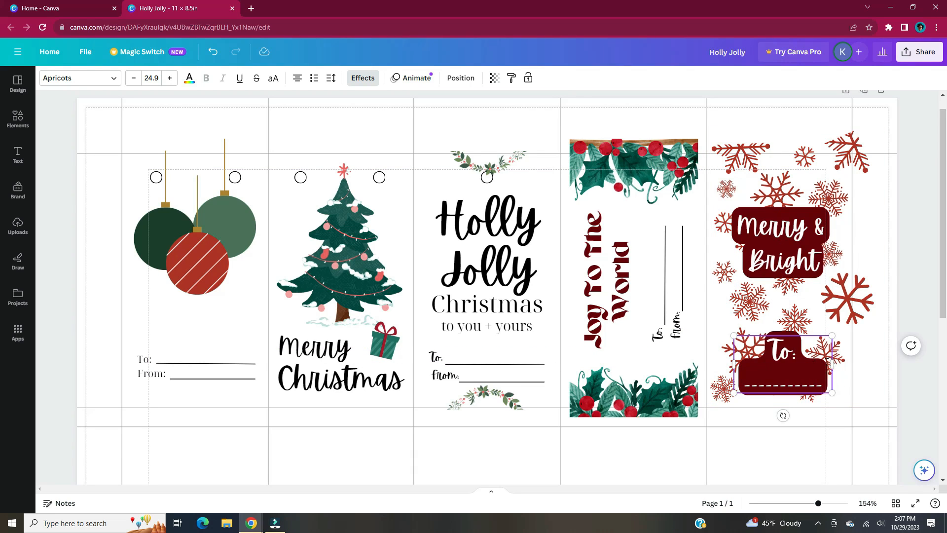
Reduce the "To:" label's font size to 12.9, lengthen its writing line and position it over the tag's lower snowflakes.
scroll(831, 369, "up", 3)
key("ctrl+a")
left_click(134, 78)
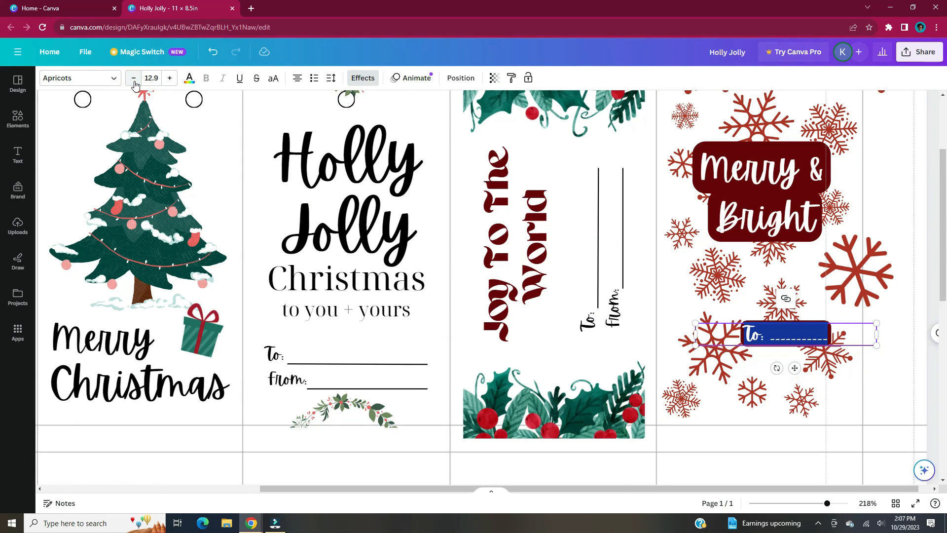
left_click(844, 335)
scroll(843, 336, "down", 1)
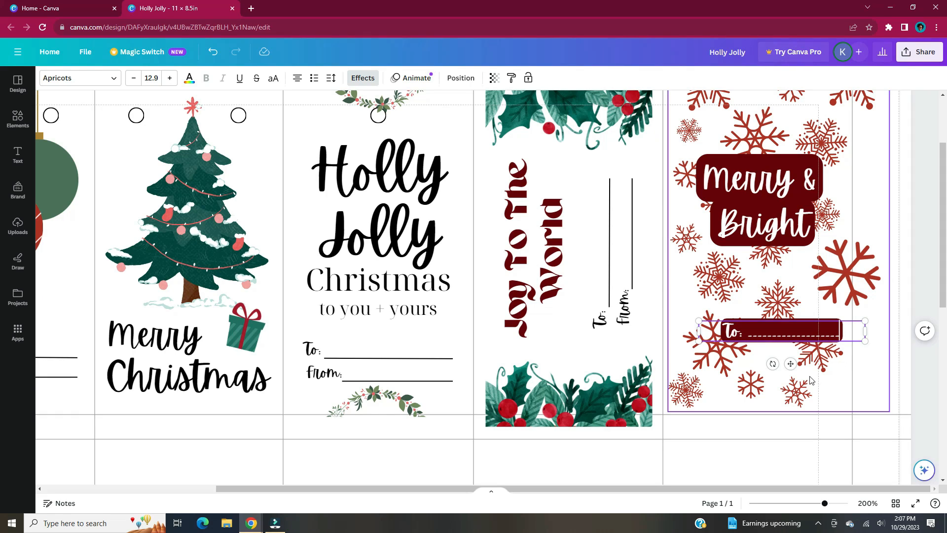
left_click_drag(790, 363, 769, 377)
left_click(774, 370)
Duplicate the "To:" label directly below itself and change the copy's wording to "From".
left_click(752, 348)
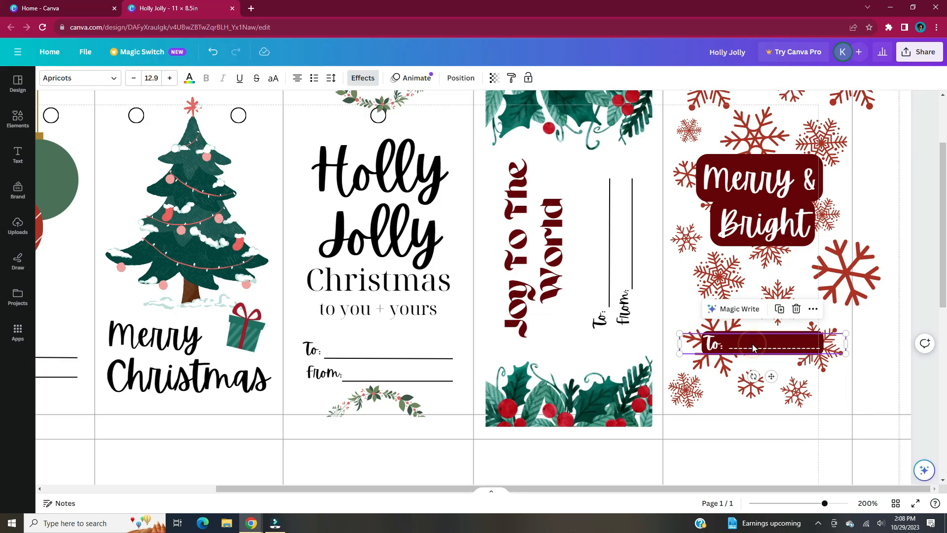
key("ctrl+d")
left_click_drag(786, 392, 772, 403)
double_click(721, 370)
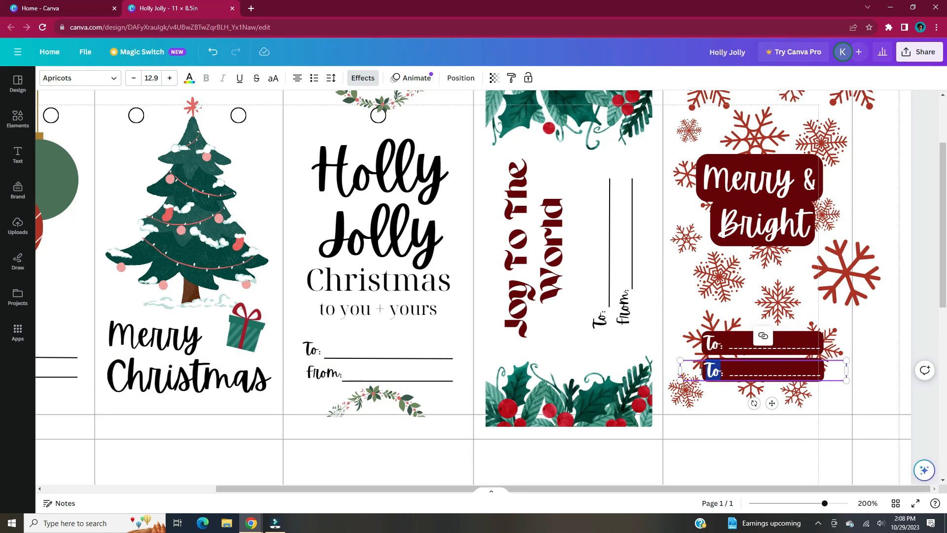
type("From")
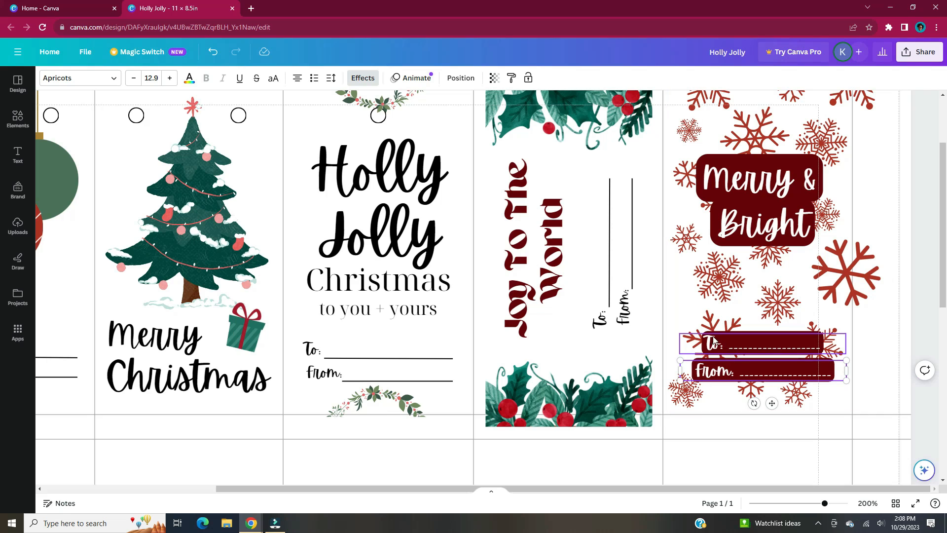
left_click(910, 329)
left_click(813, 370)
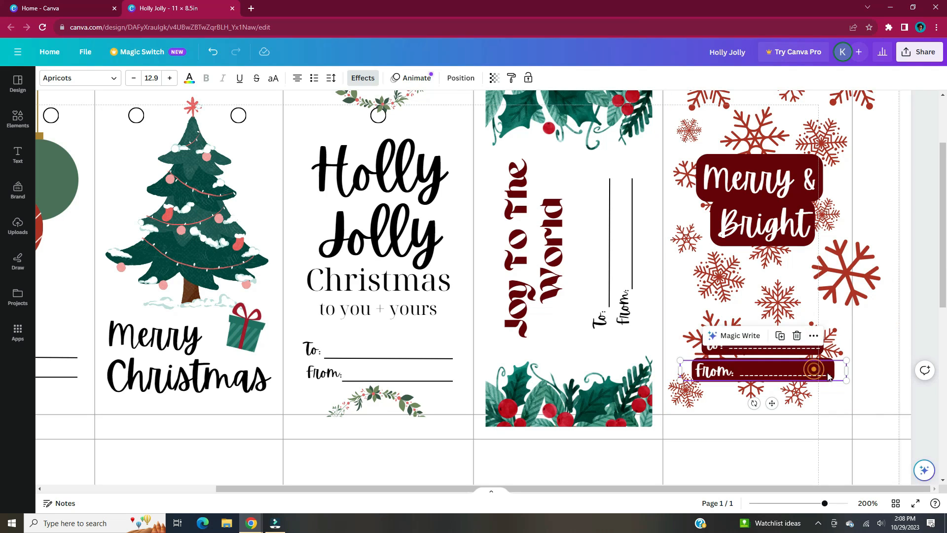
Move the "From:" label into alignment directly beneath the "To:" label on the snowflake tag.
left_click(830, 373)
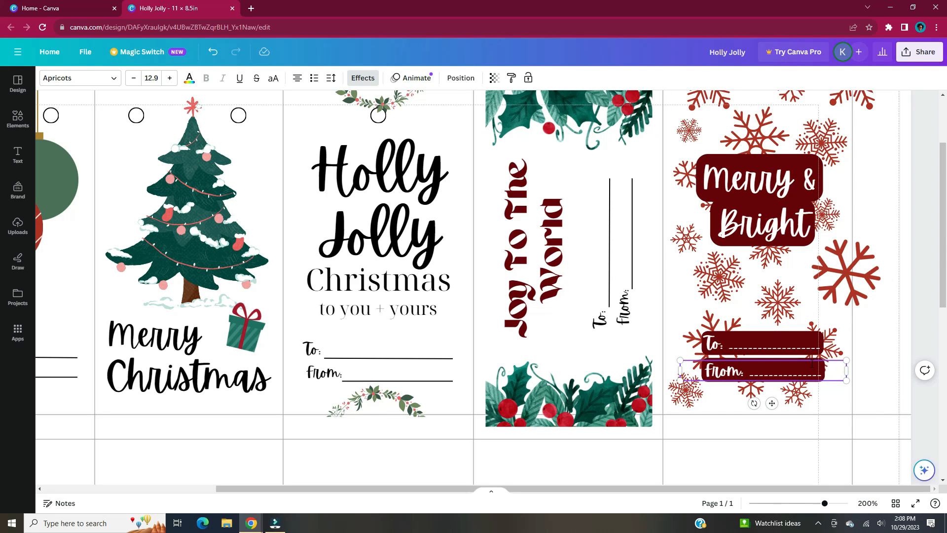
left_click(922, 323)
scroll(922, 323, "down", 2)
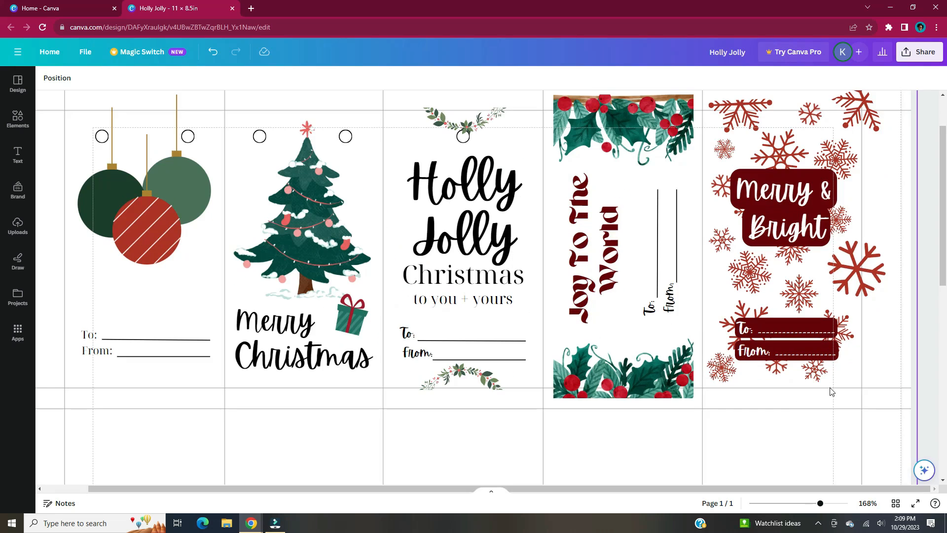
Group all elements of the "Holly Jolly" tag, and group those of the "Joy To The World" tag separately.
left_click_drag(720, 489, 693, 494)
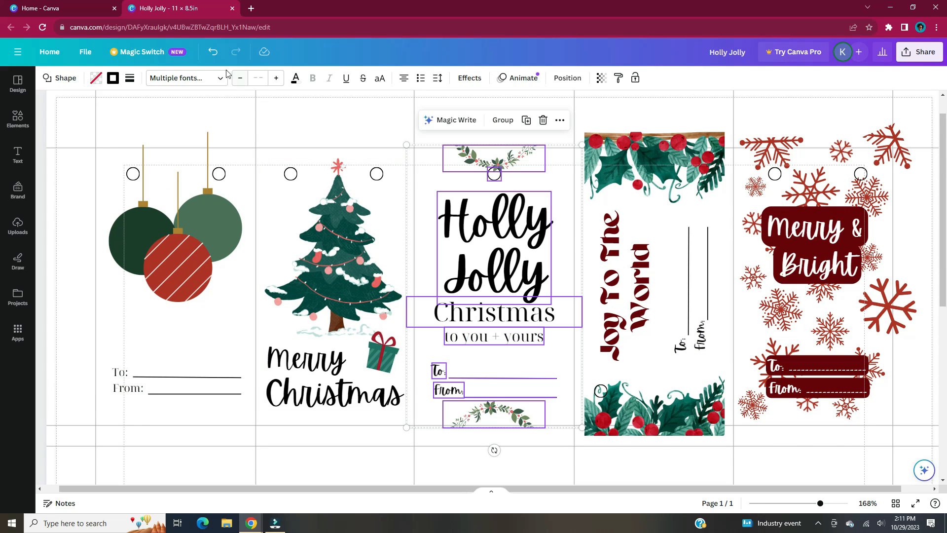
left_click(504, 127)
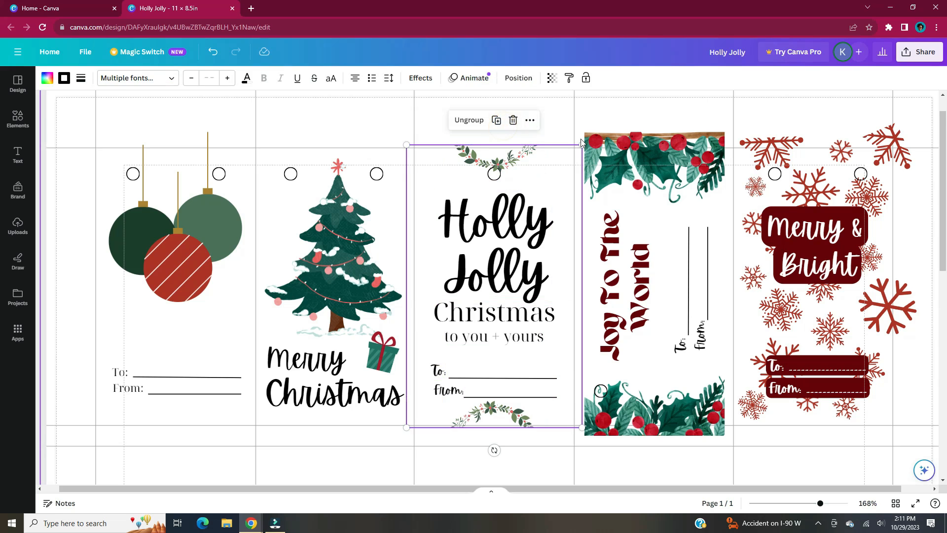
left_click(581, 125)
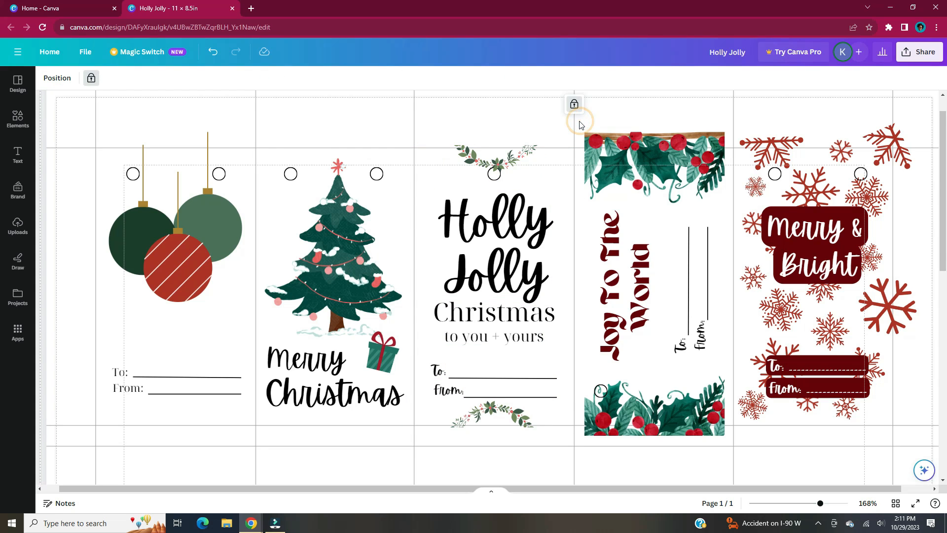
left_click_drag(580, 123, 730, 440)
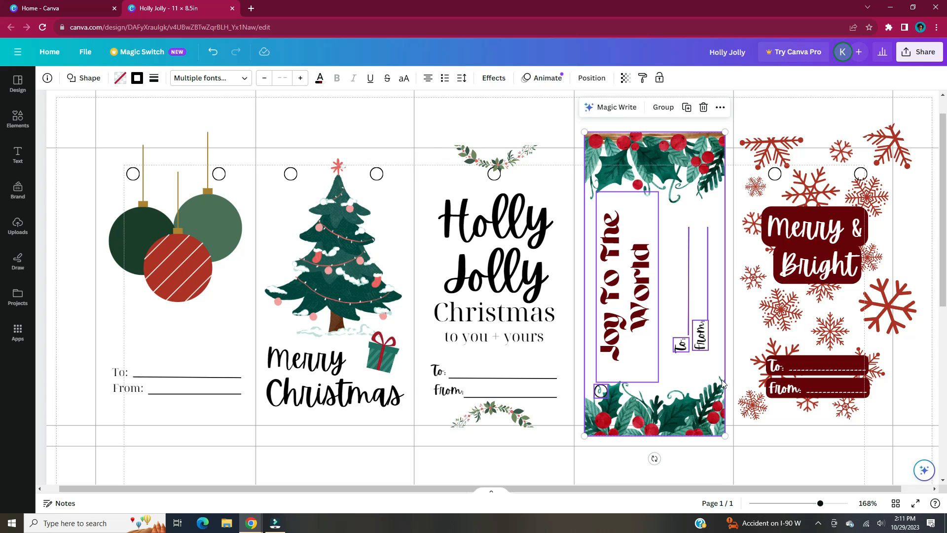
left_click(660, 107)
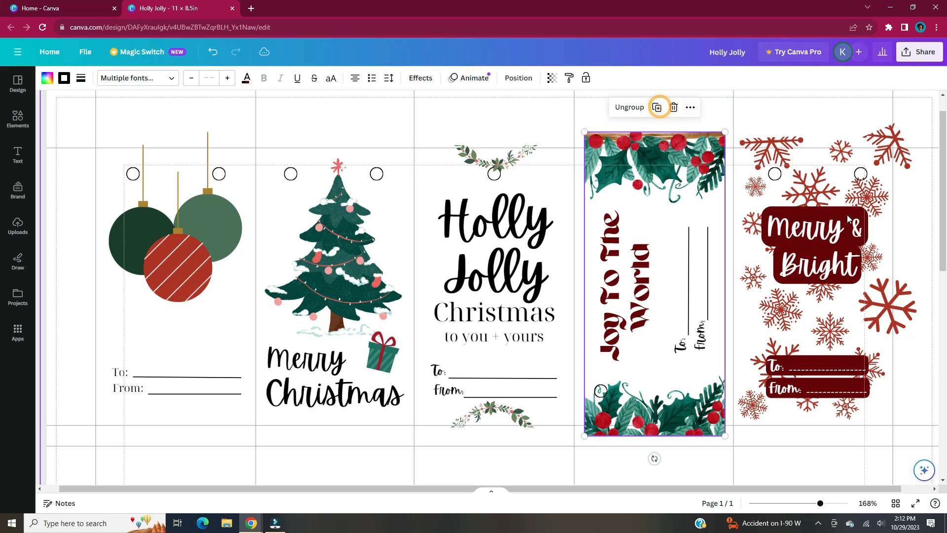
Group the "Merry & Bright" tag's snowflakes, labels and punch holes into one object.
left_click_drag(736, 119, 929, 410)
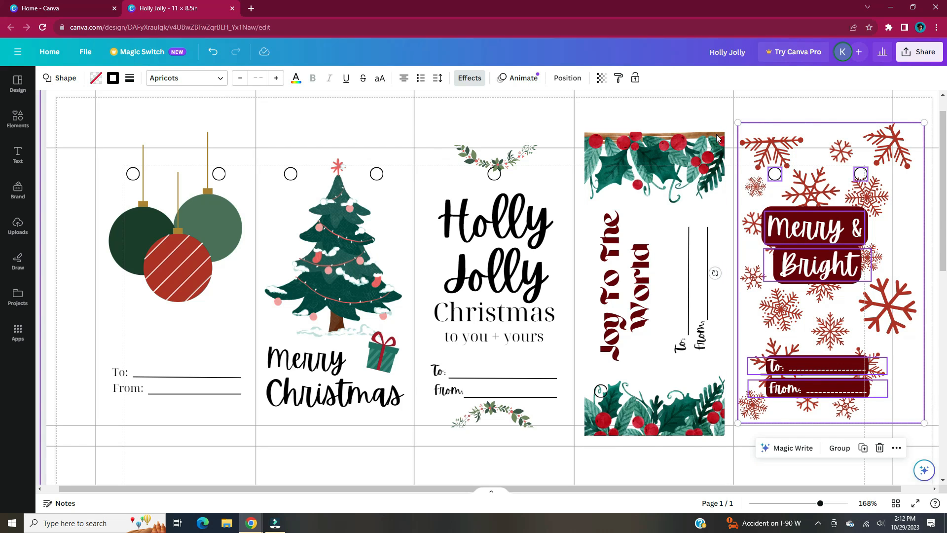
right_click(773, 177)
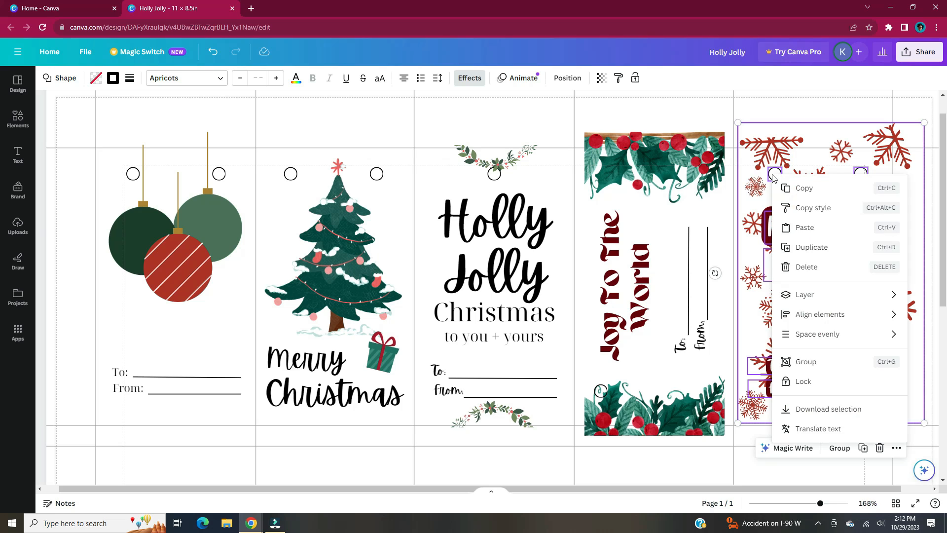
left_click(854, 368)
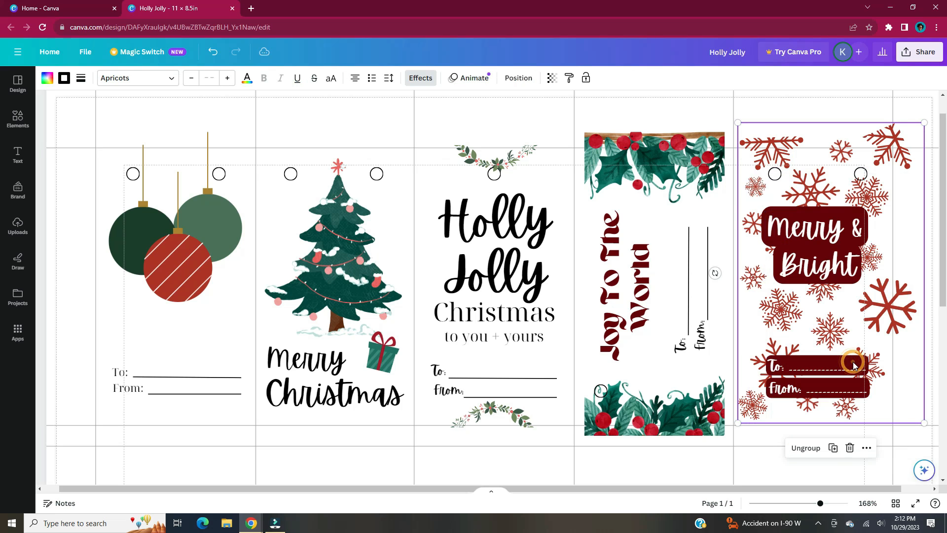
scroll(863, 341, "down", 3)
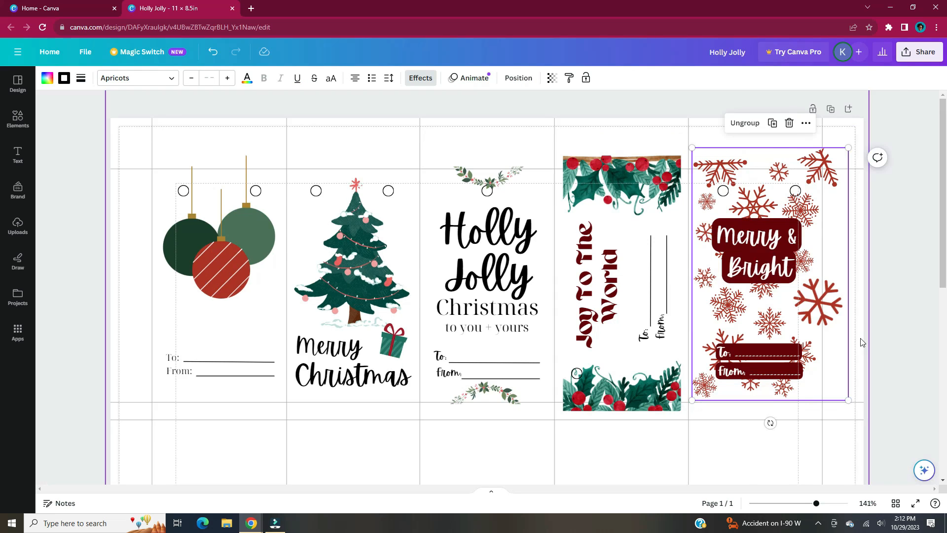
left_click(799, 338)
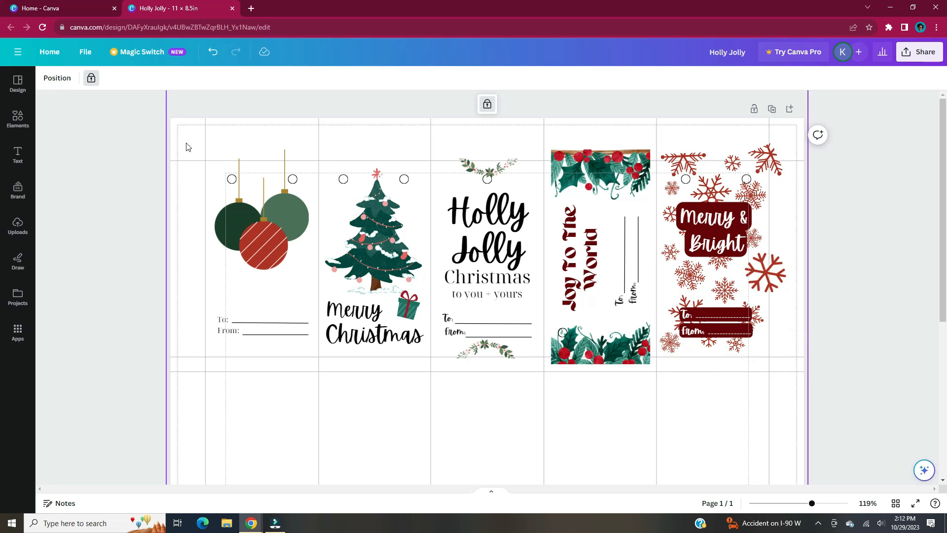
Duplicate all five grouped tags together and place the copies as a second row directly below the originals.
left_click_drag(187, 146, 784, 365)
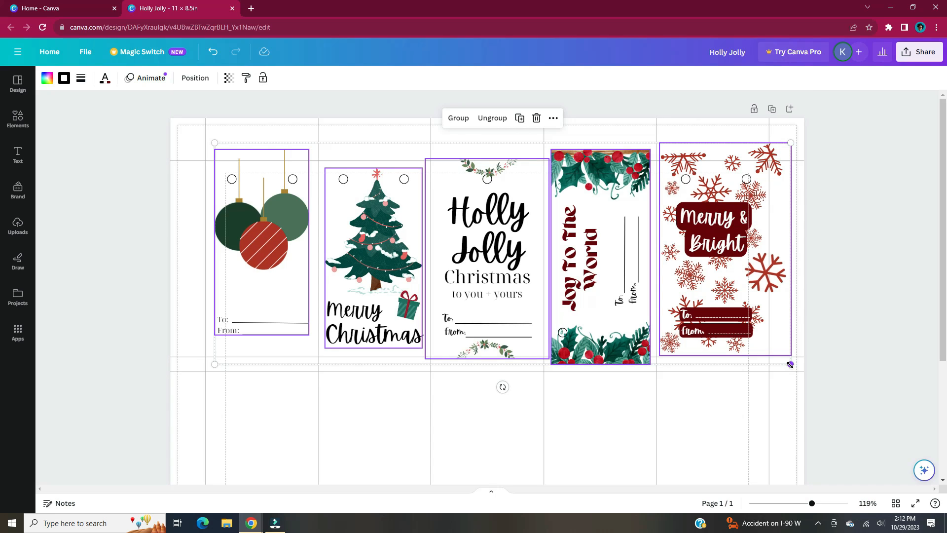
scroll(790, 365, "down", 1)
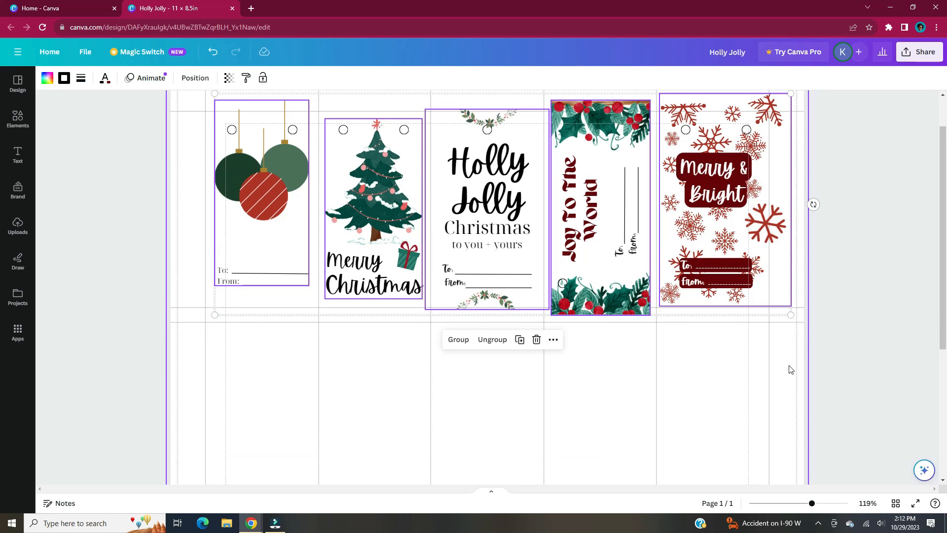
key("ctrl+d")
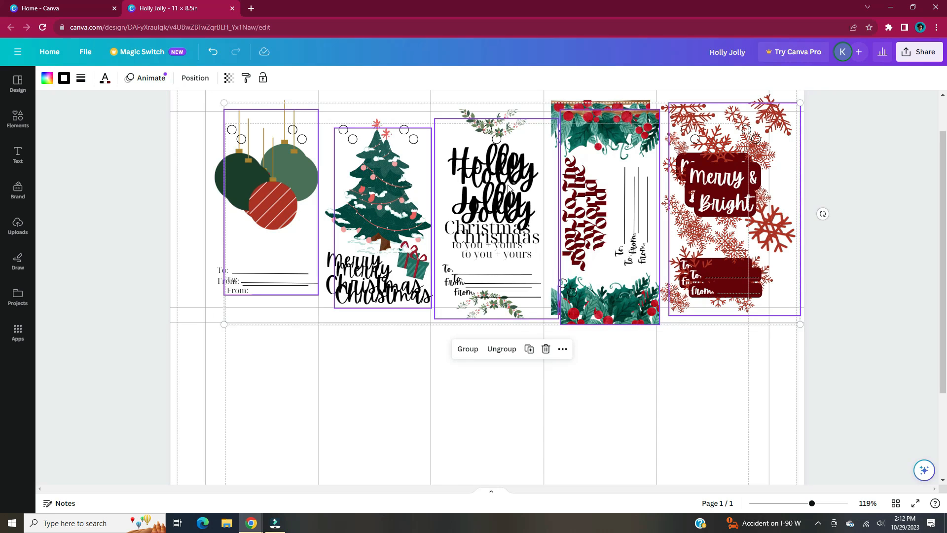
left_click_drag(511, 188, 500, 393)
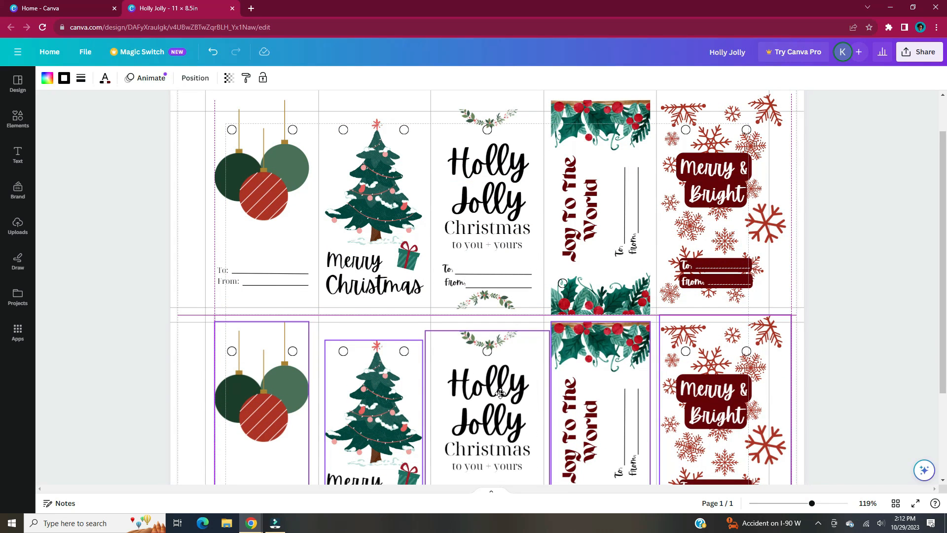
left_click_drag(500, 393, 498, 389)
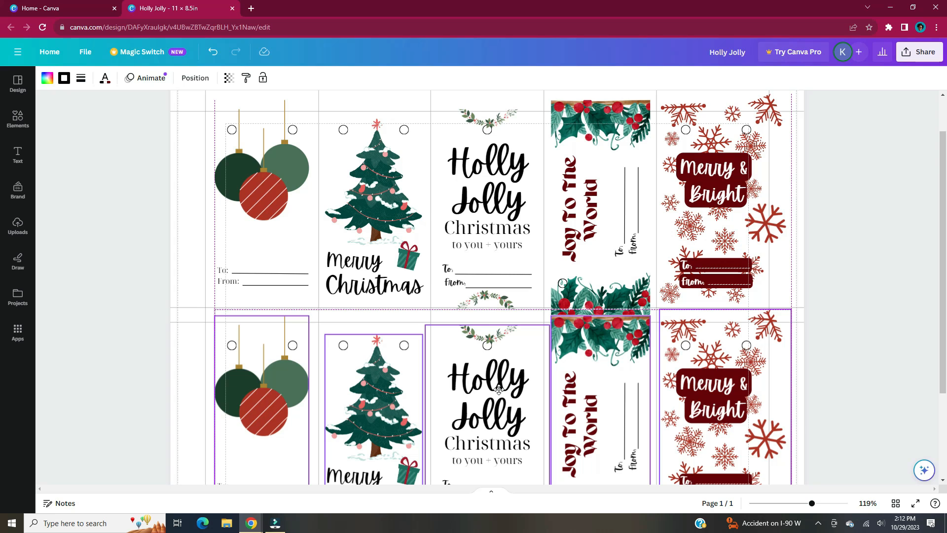
Shift the duplicated row of tags slightly upward, closer to the original row.
scroll(799, 253, "down", 3)
scroll(359, 244, "up", 4)
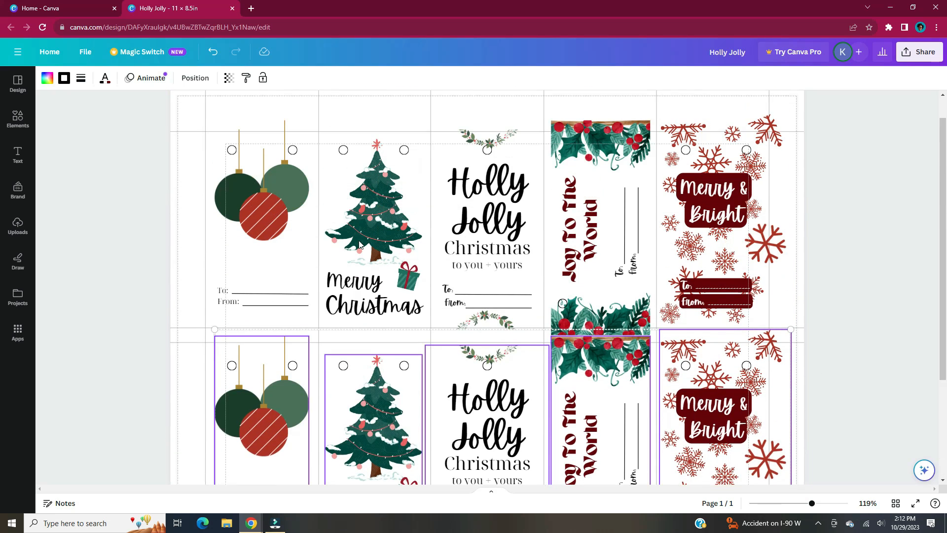
scroll(375, 276, "down", 1)
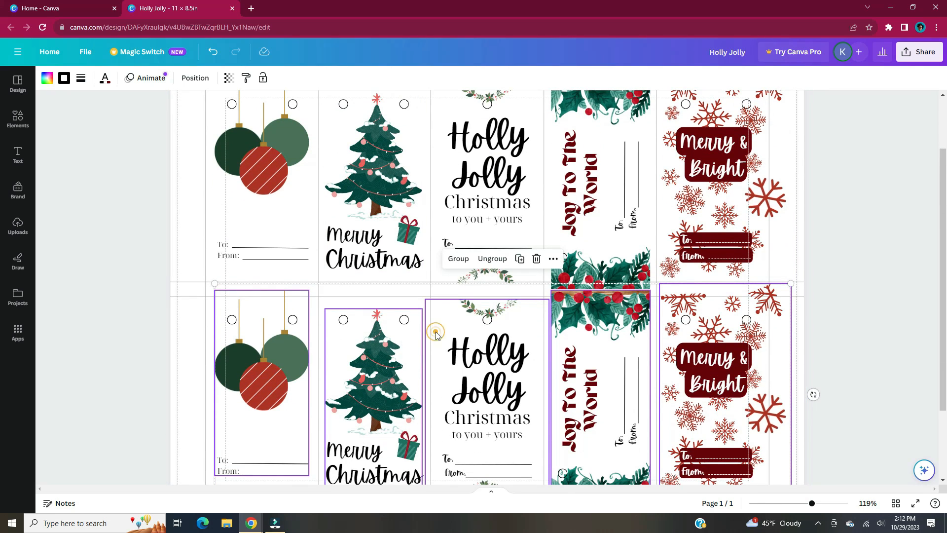
left_click_drag(436, 336, 434, 325)
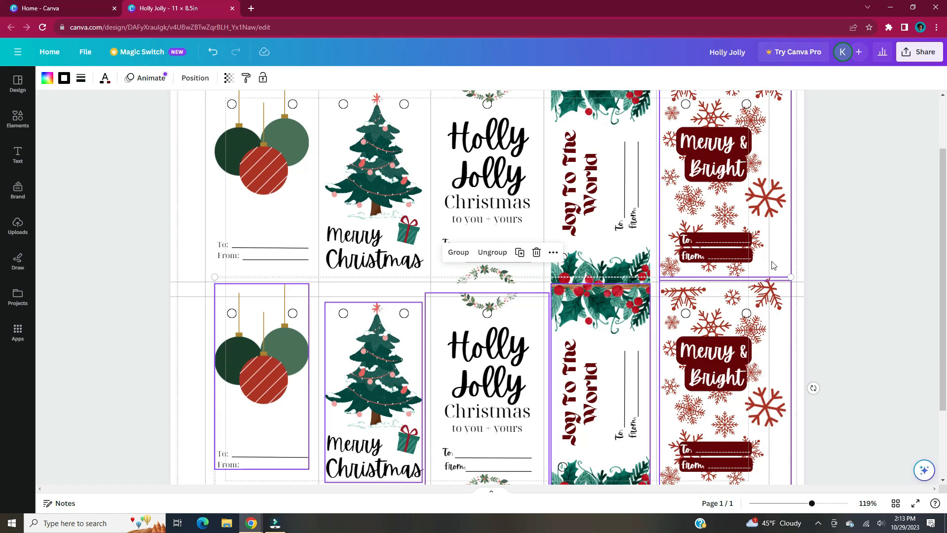
scroll(773, 265, "up", 2)
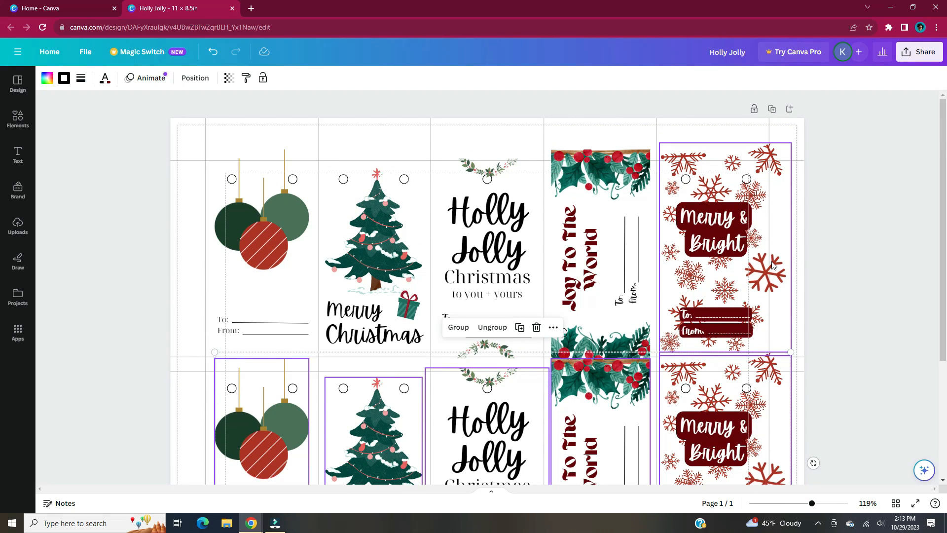
Try nudging the duplicated row of tags slightly downward, and undo the nudge.
key("Down")
key("Down")
key("Down")
key("Down")
key("Down")
key("Down")
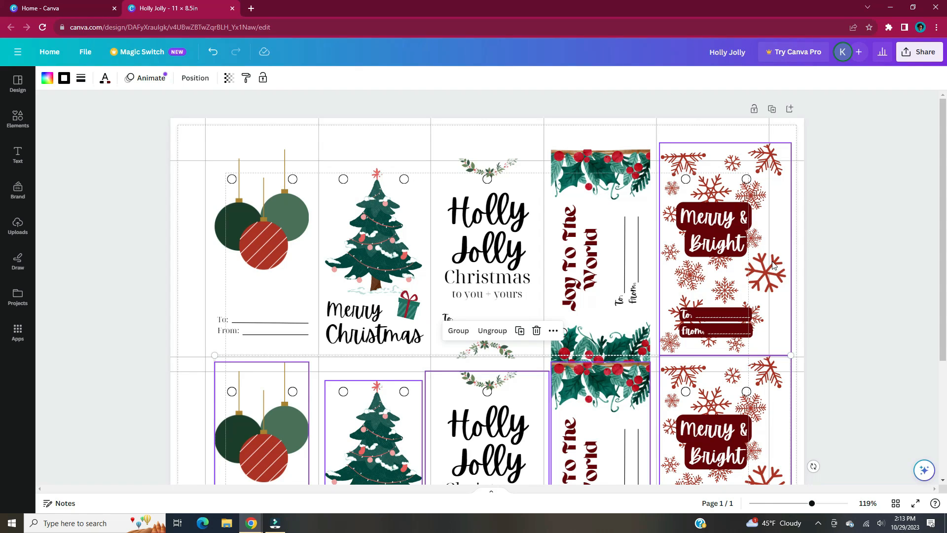
left_click(863, 348)
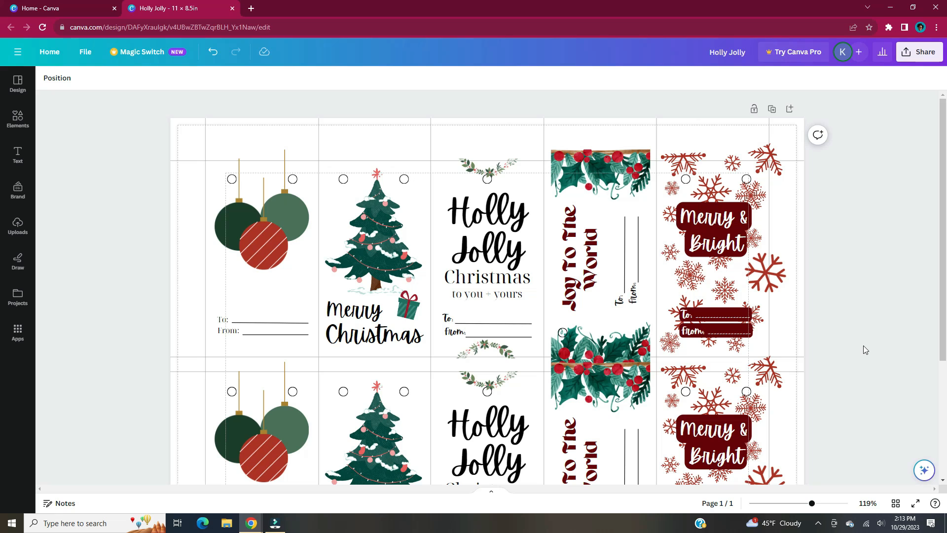
key("ctrl+z")
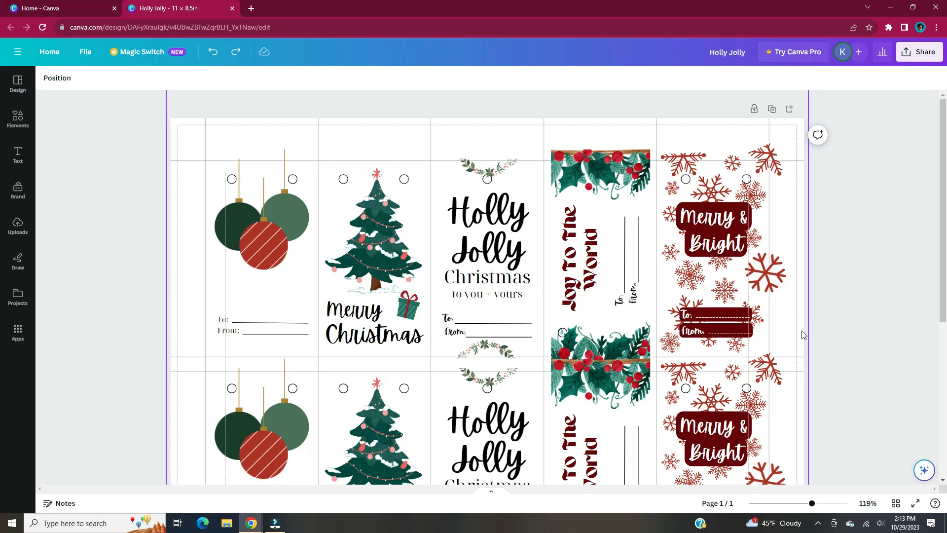
Ungroup the lower "Holly Jolly" tag to shift its bottom garland slightly down, and regroup the tag's elements.
scroll(809, 330, "down", 3)
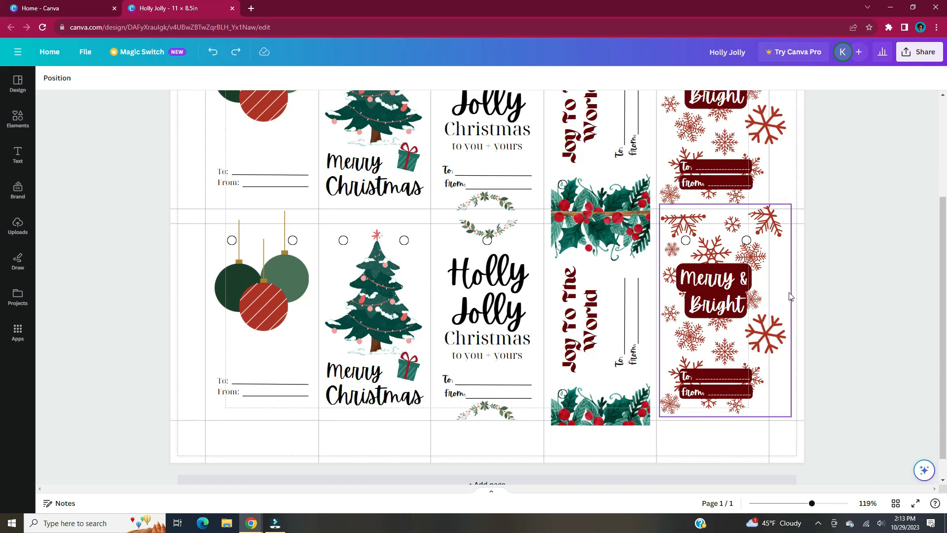
left_click(500, 381)
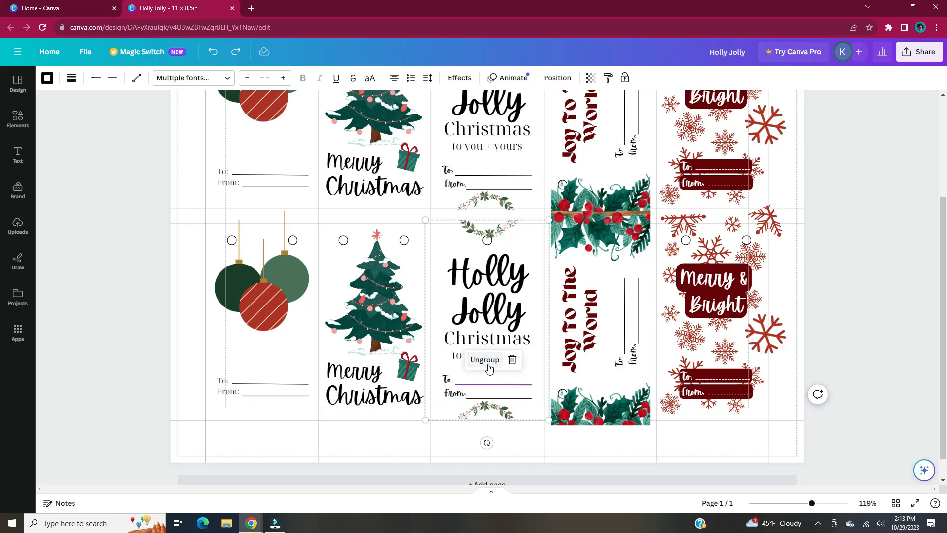
left_click(489, 367)
left_click(517, 433)
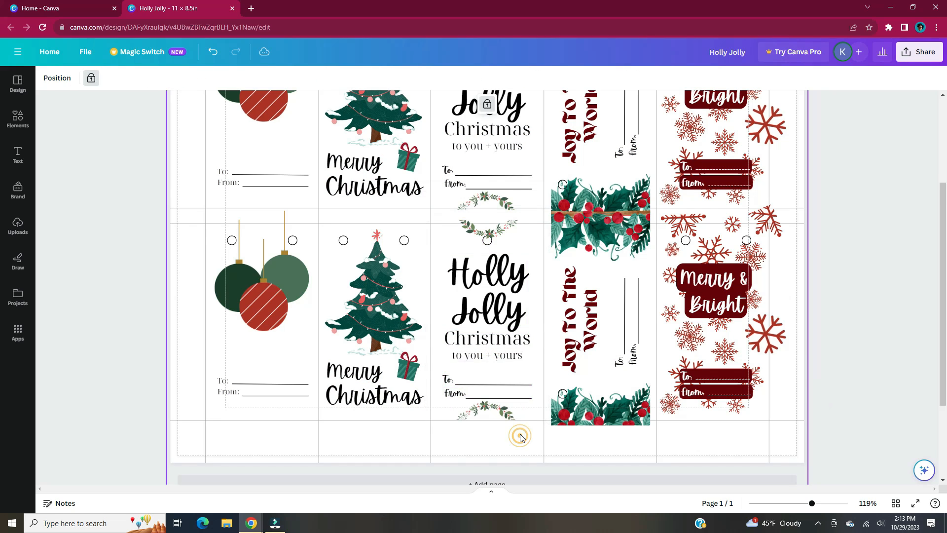
left_click(506, 416)
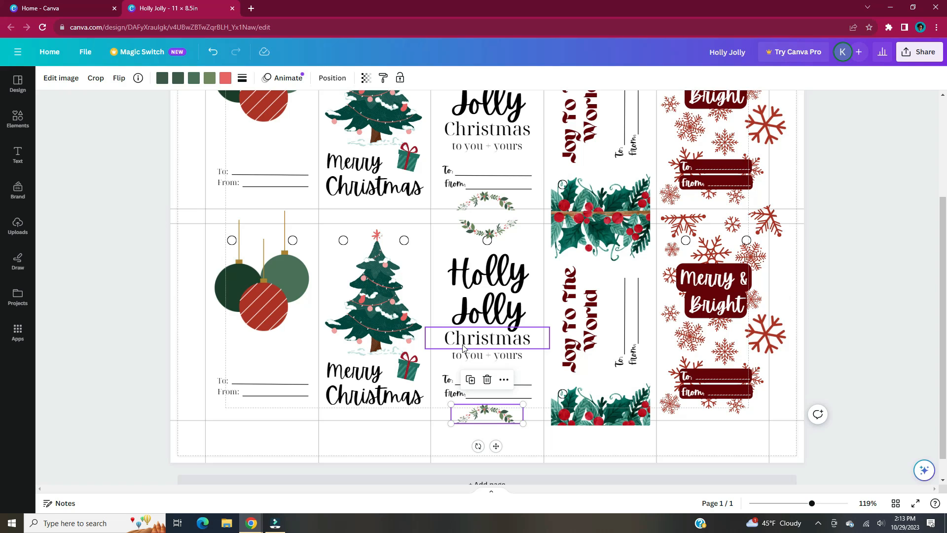
left_click_drag(435, 216, 537, 419)
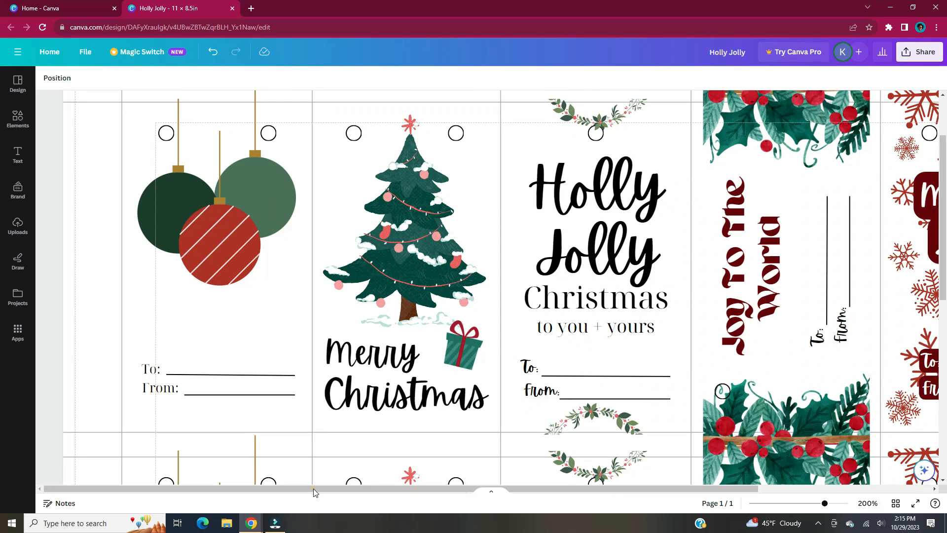
Download the finished gift tag sheet in PDF Print format.
left_click_drag(312, 488, 493, 471)
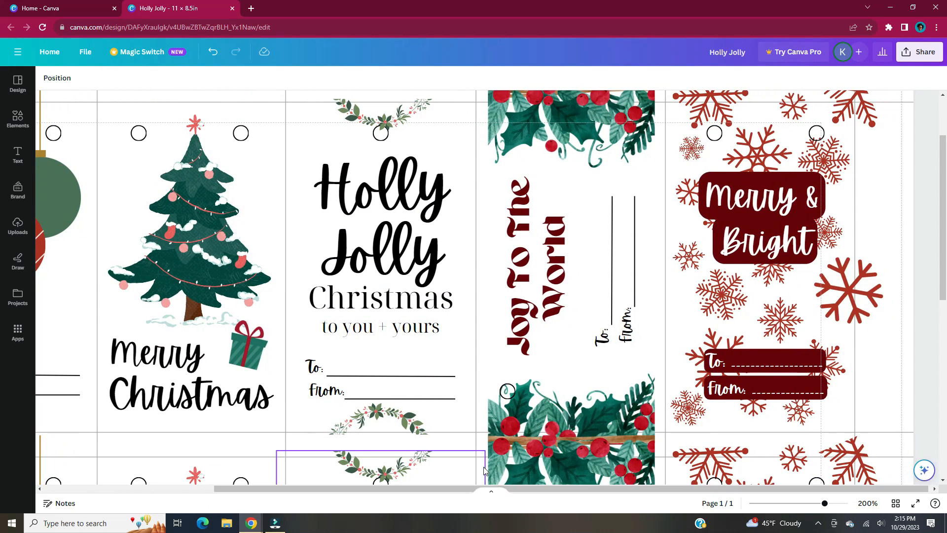
left_click(863, 504)
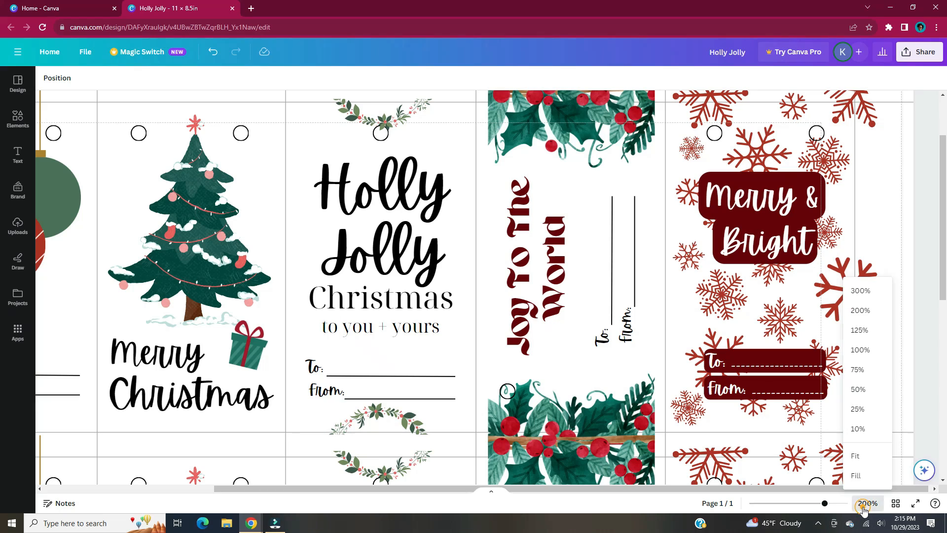
left_click(858, 459)
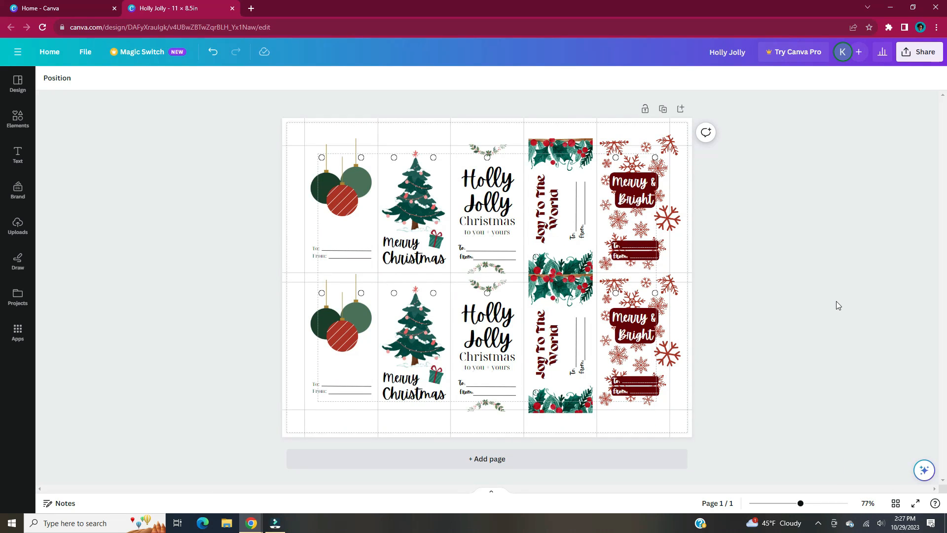
left_click(926, 61)
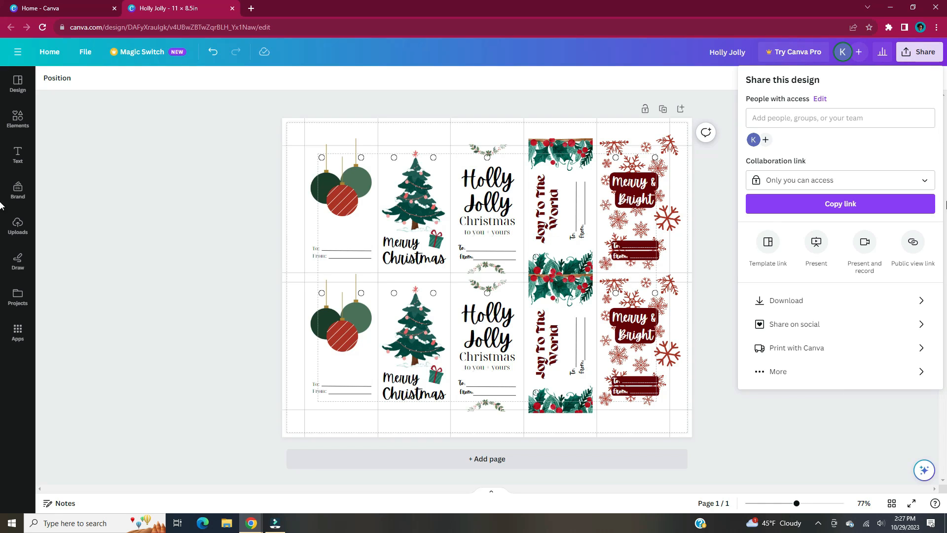
left_click(922, 308)
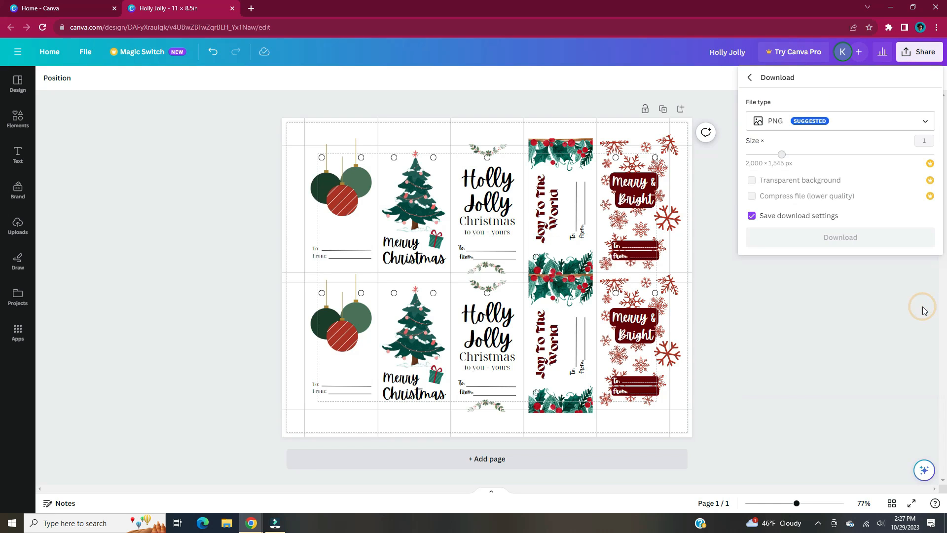
left_click(930, 130)
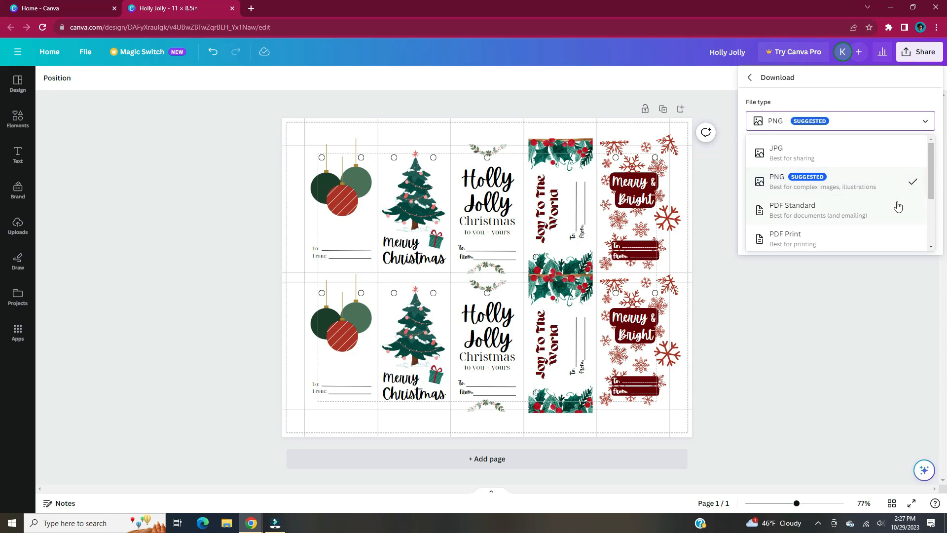
left_click(880, 246)
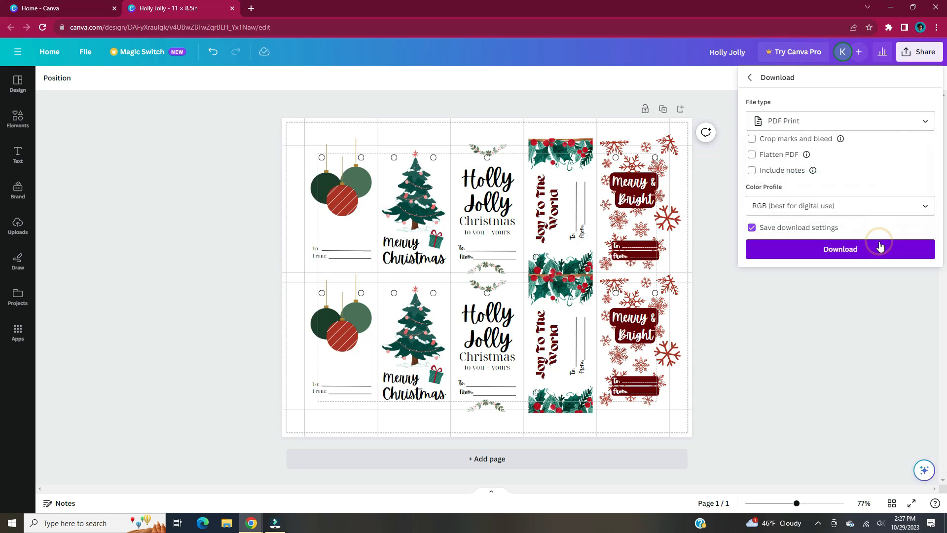
left_click(924, 250)
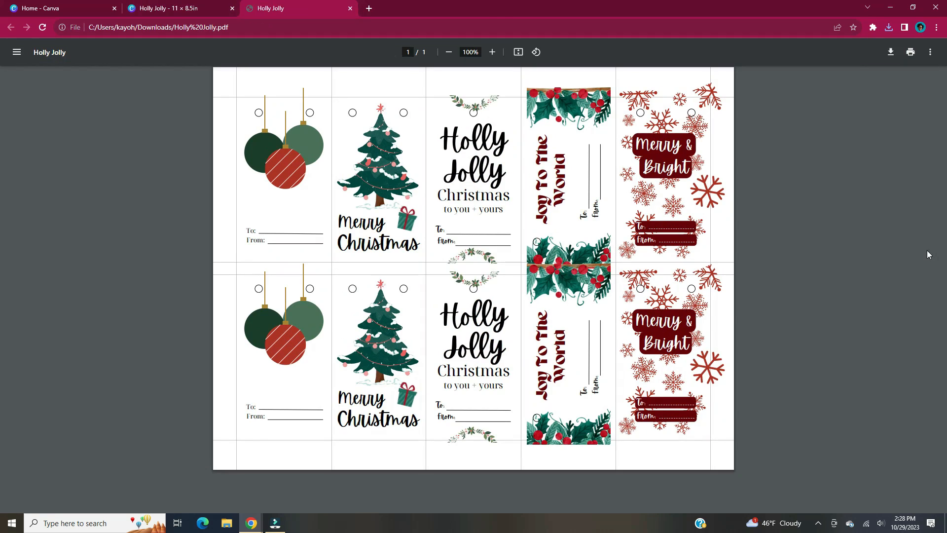